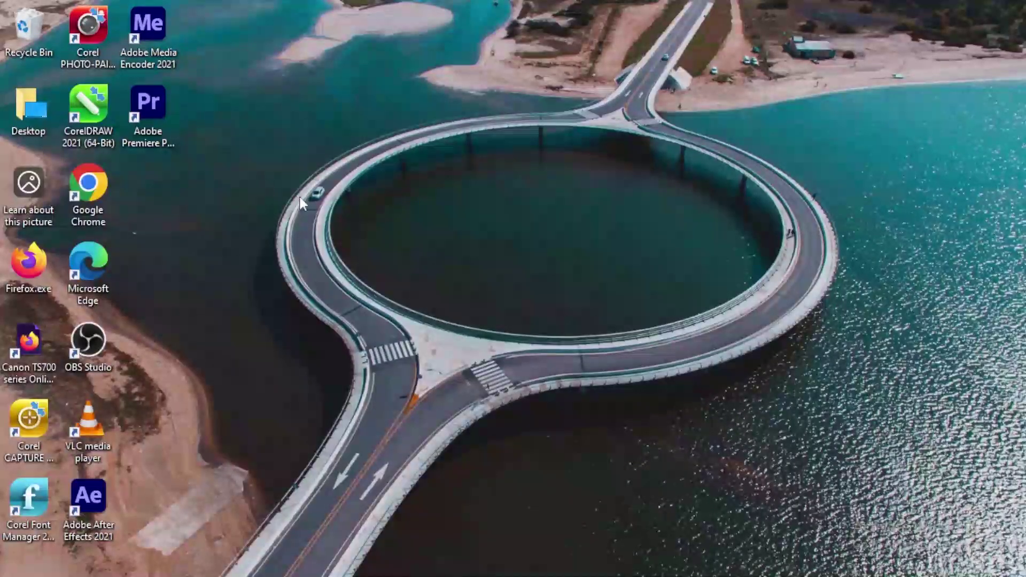
In a new After Effects project, create a composition named 3D Book with the HDTV 1080 29.97 preset.
double_click(96, 493)
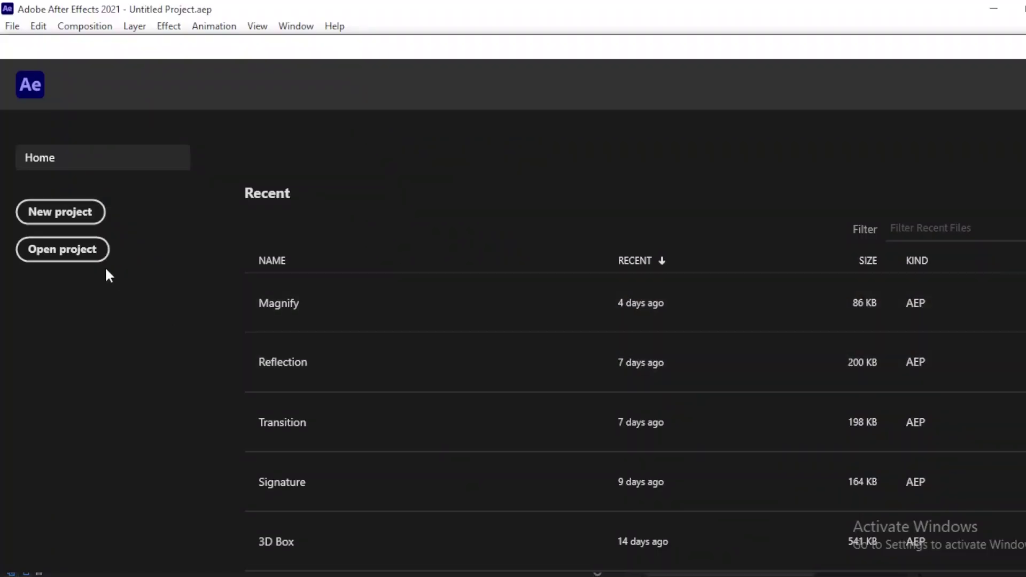
left_click(65, 213)
left_click(522, 215)
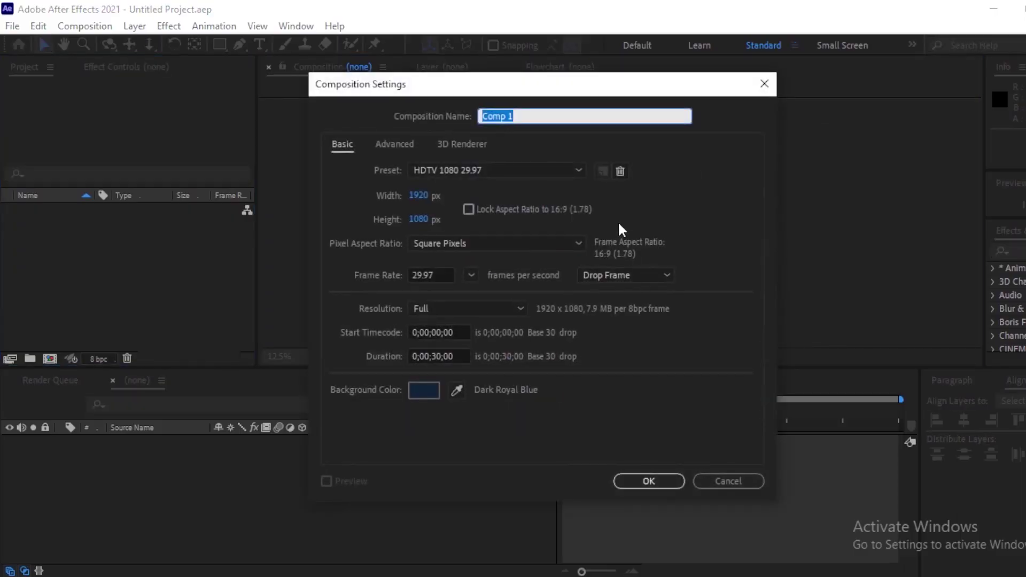
type("#")
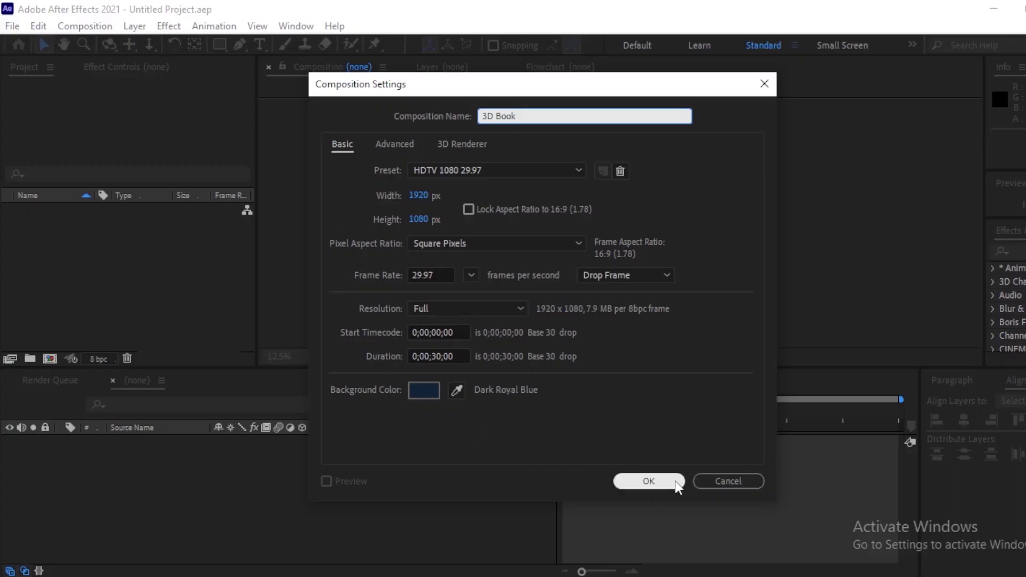
left_click(649, 481)
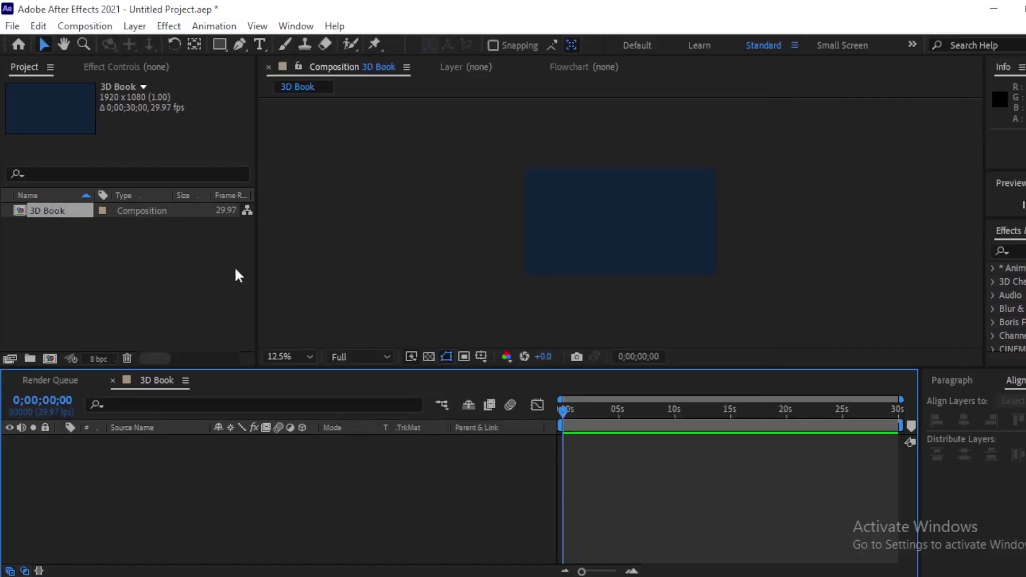
Switch to Photoshop and examine the front and back cover images of the Real You Book Cover document.
left_click(127, 293)
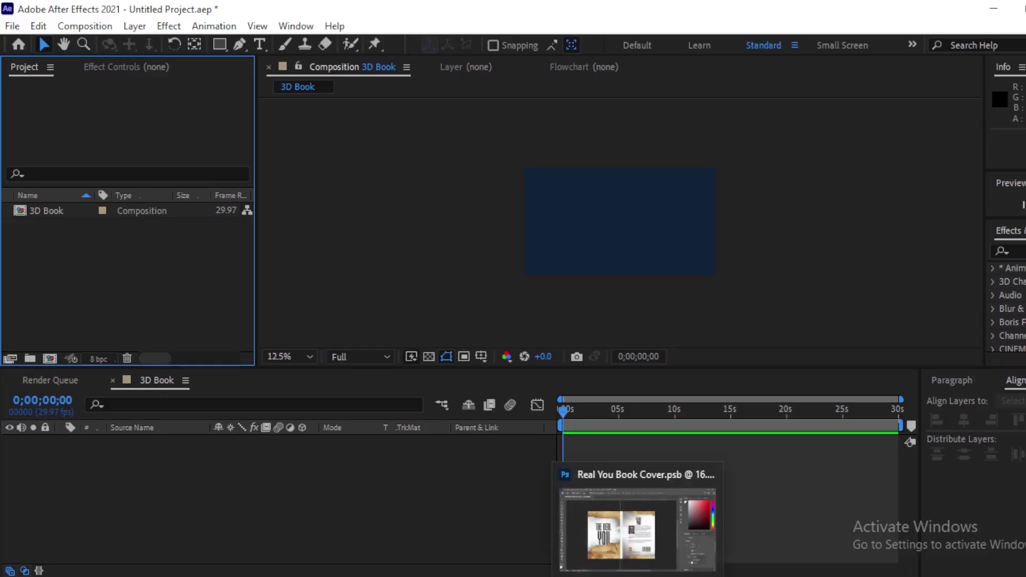
left_click(634, 576)
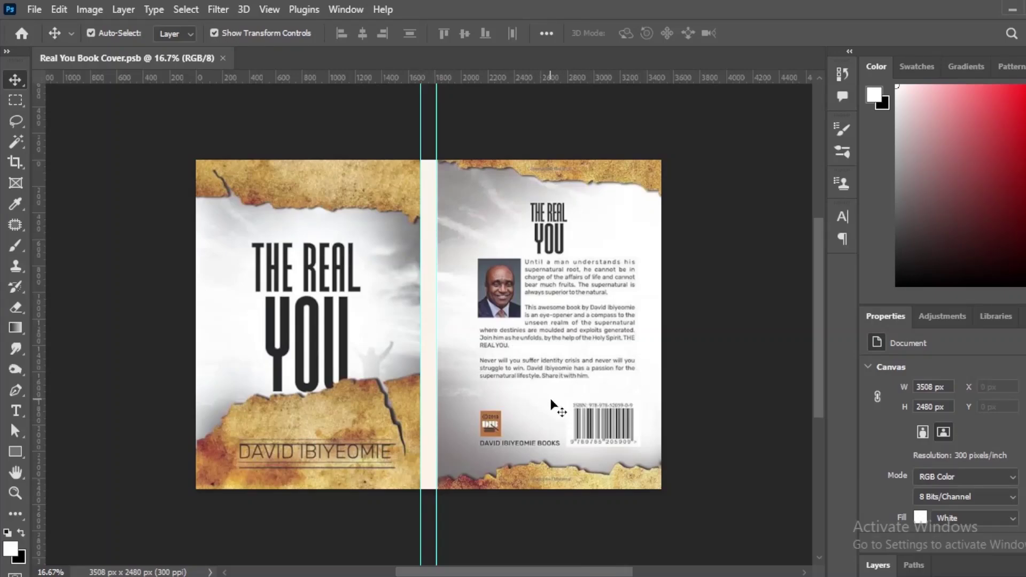
left_click(347, 308)
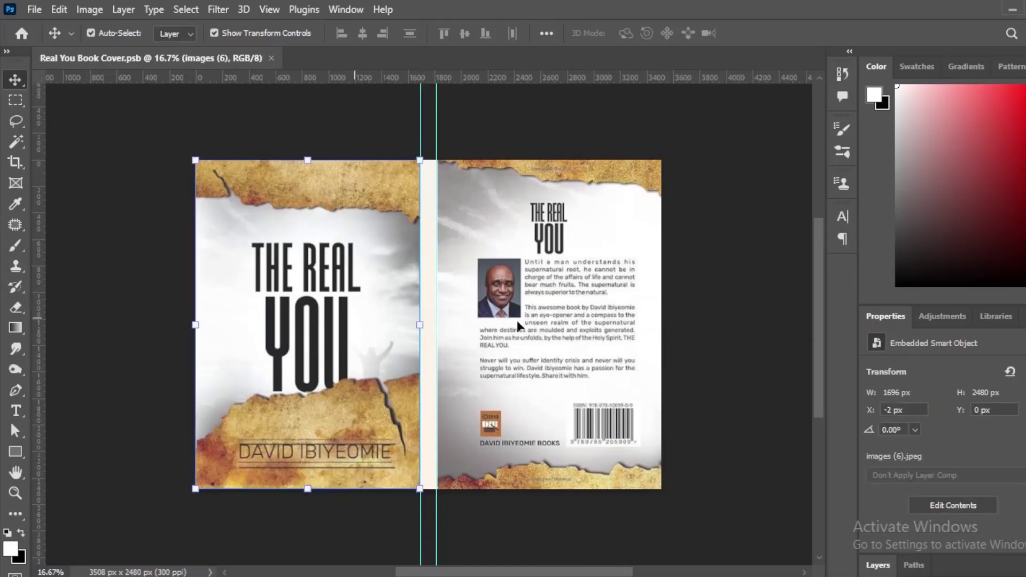
left_click(580, 321)
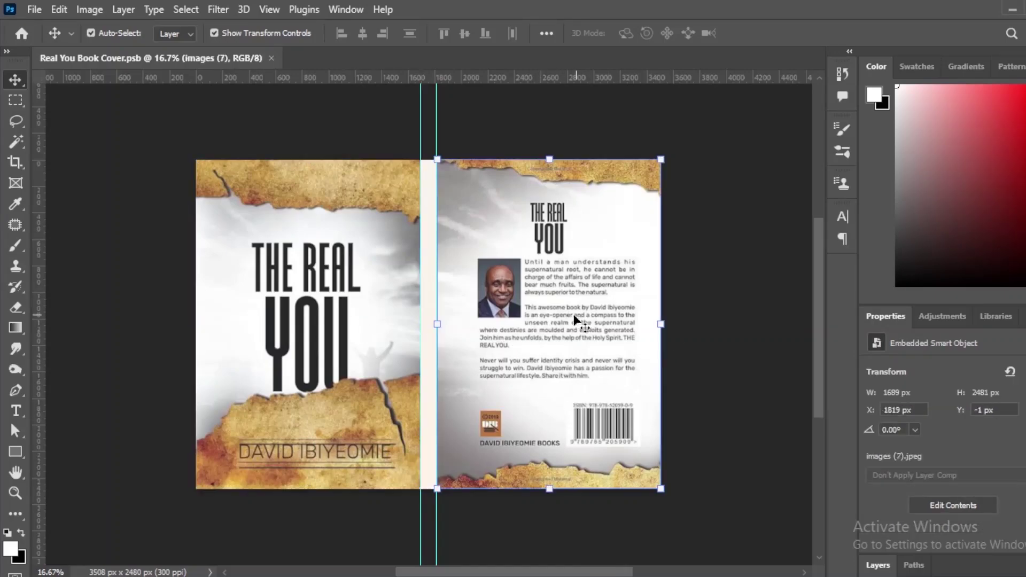
Delete the Rectangle 1 copy 5 layer and hide the Rectangle 1 copy 4 and Rectangle 1 copy 3 layers.
left_click(885, 567)
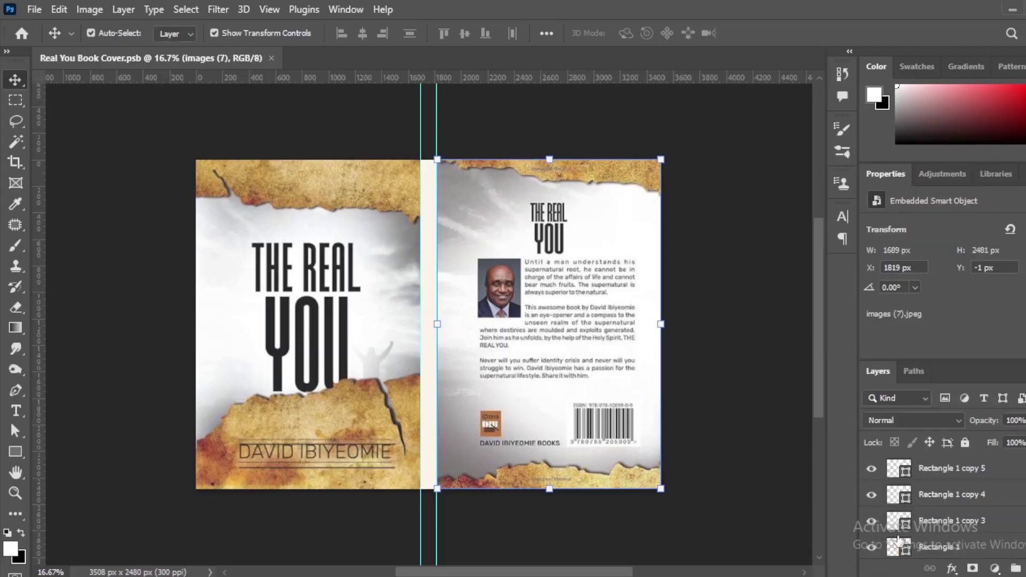
left_click(871, 469)
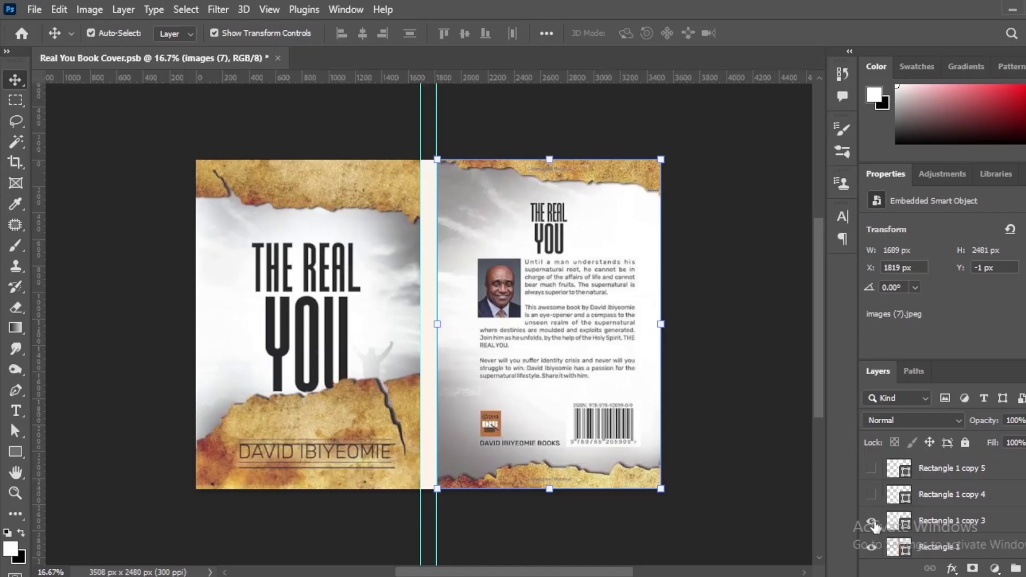
scroll(997, 508, "down", 1)
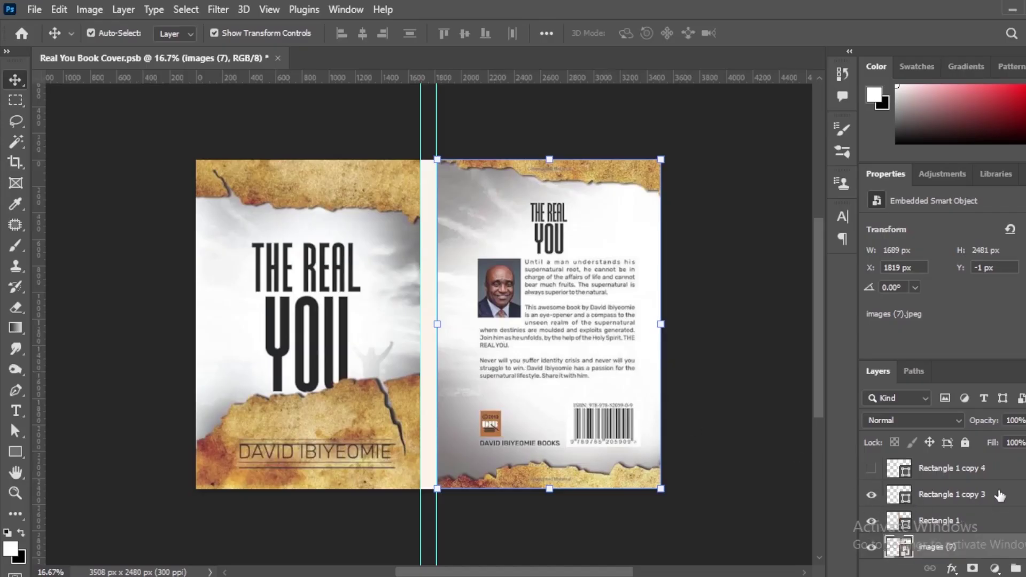
scroll(999, 496, "up", 1)
left_click(968, 473)
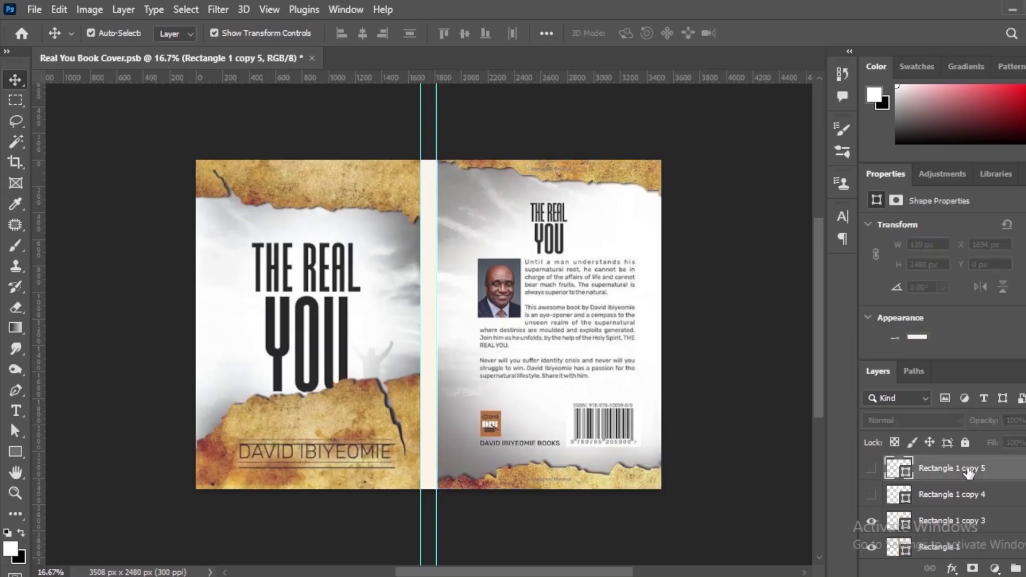
key("Delete")
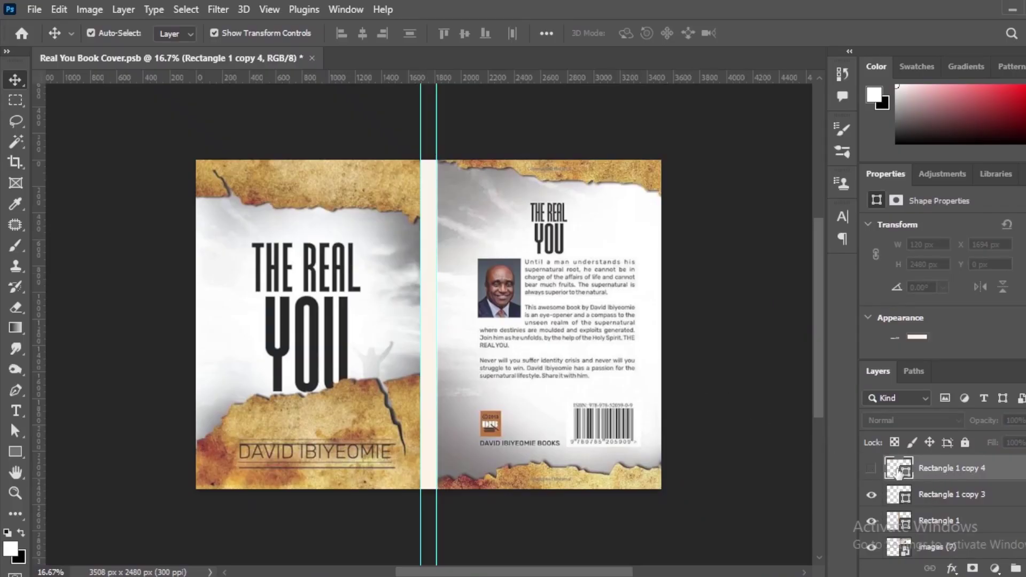
left_click(871, 495)
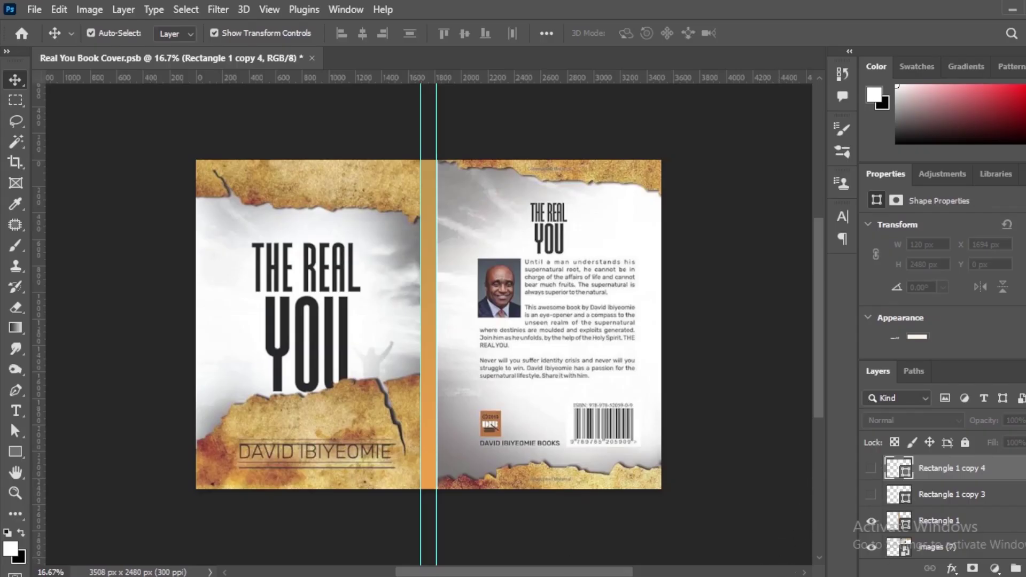
Save the edited Real You Book Cover document in Photoshop.
mouse_move(677, 576)
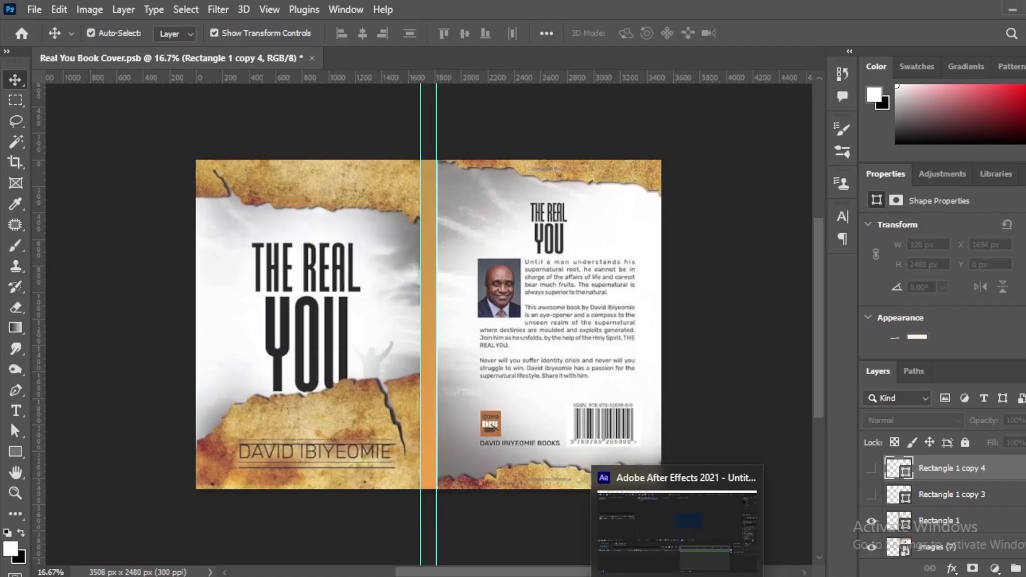
left_click(1012, 9)
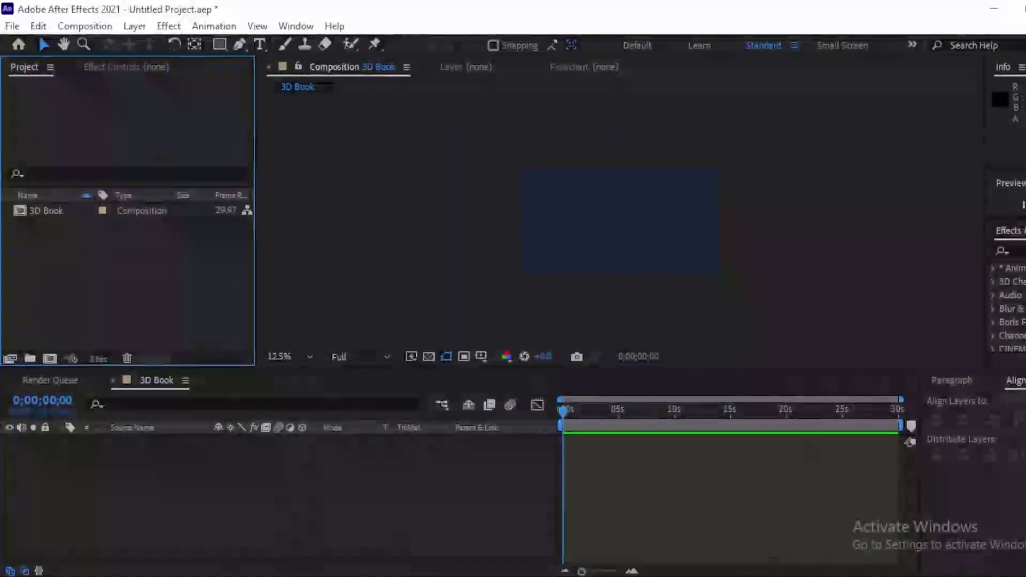
left_click(677, 576)
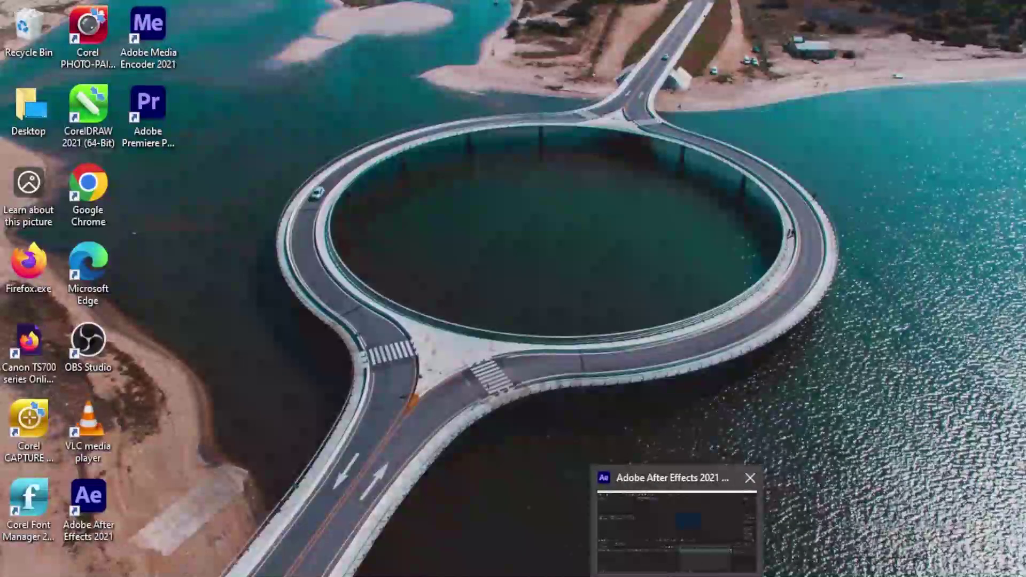
left_click(677, 576)
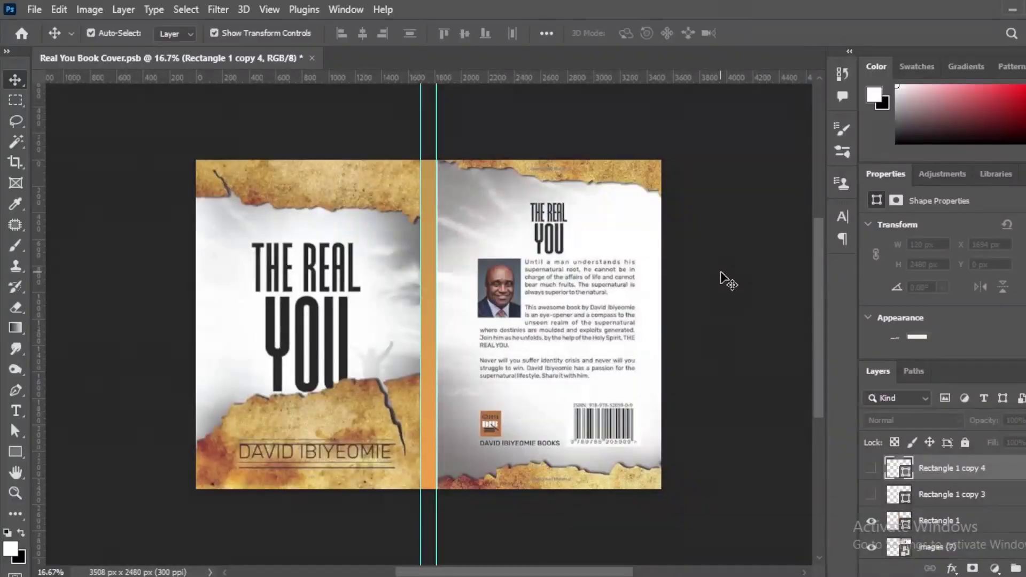
key("ctrl+s")
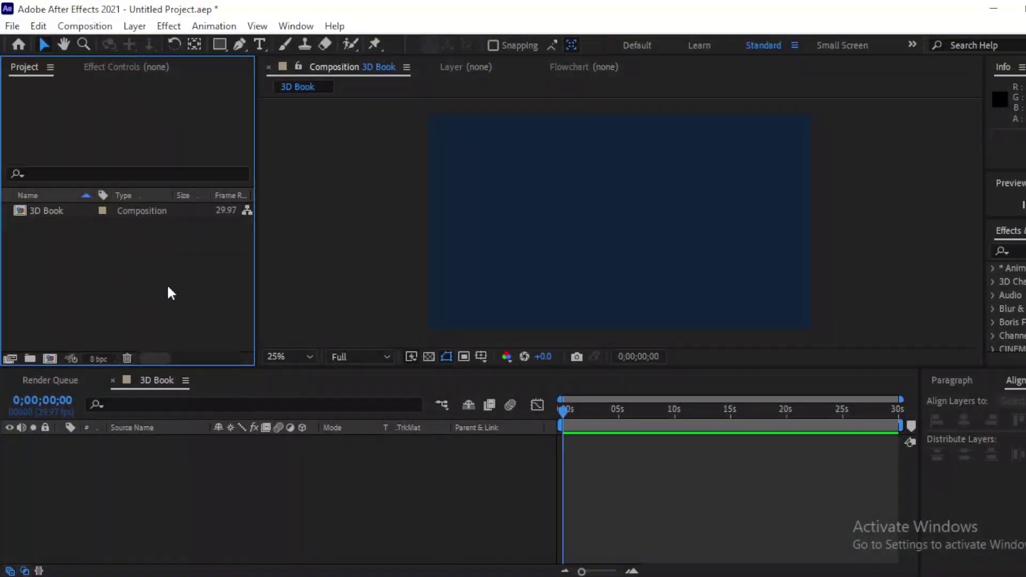
Switch to After Effects and import Real You Book Cover.psb from Documents as a Composition with Editable Layer Styles.
double_click(75, 247)
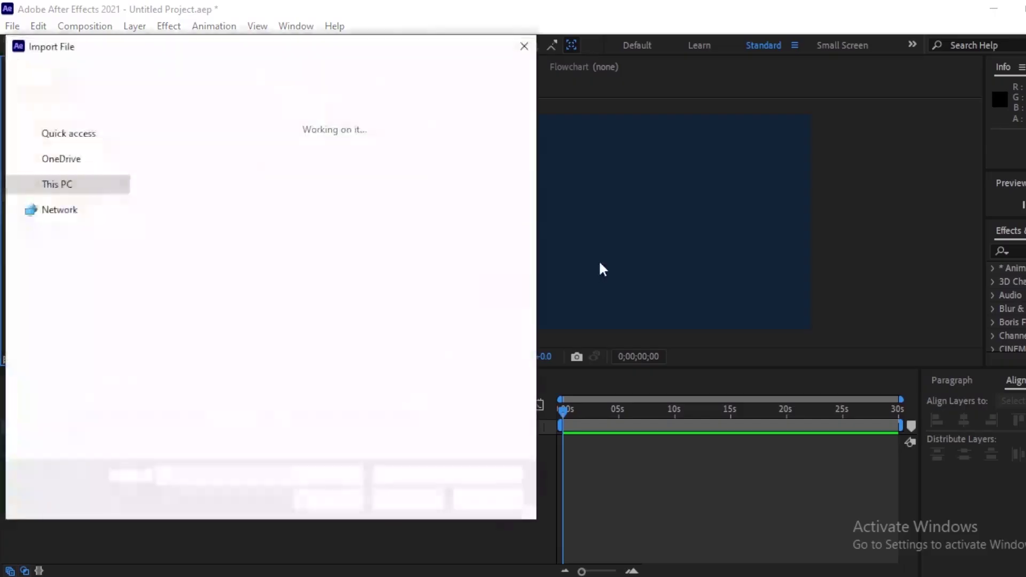
left_click(81, 230)
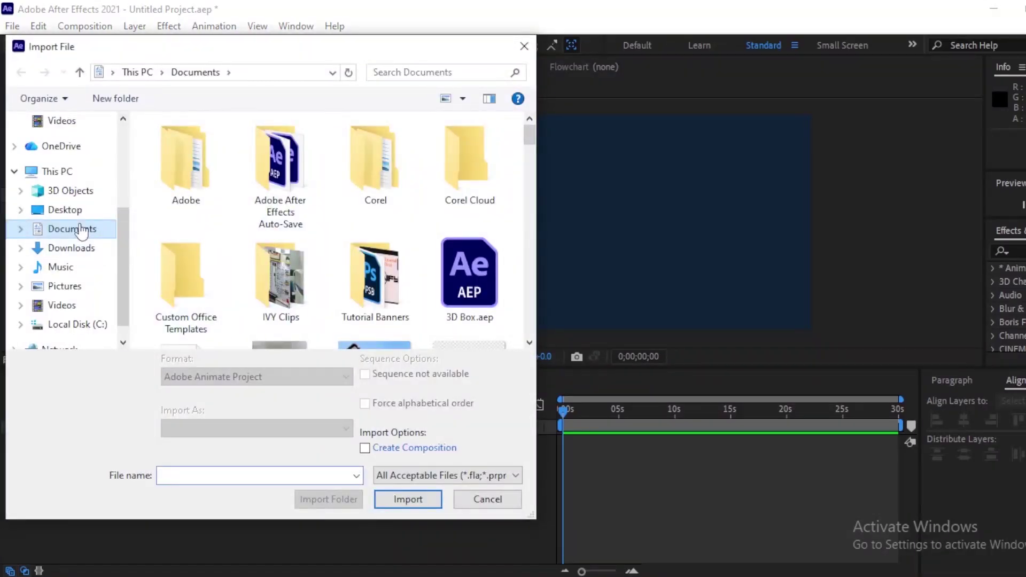
left_click_drag(531, 139, 527, 289)
left_click(177, 241)
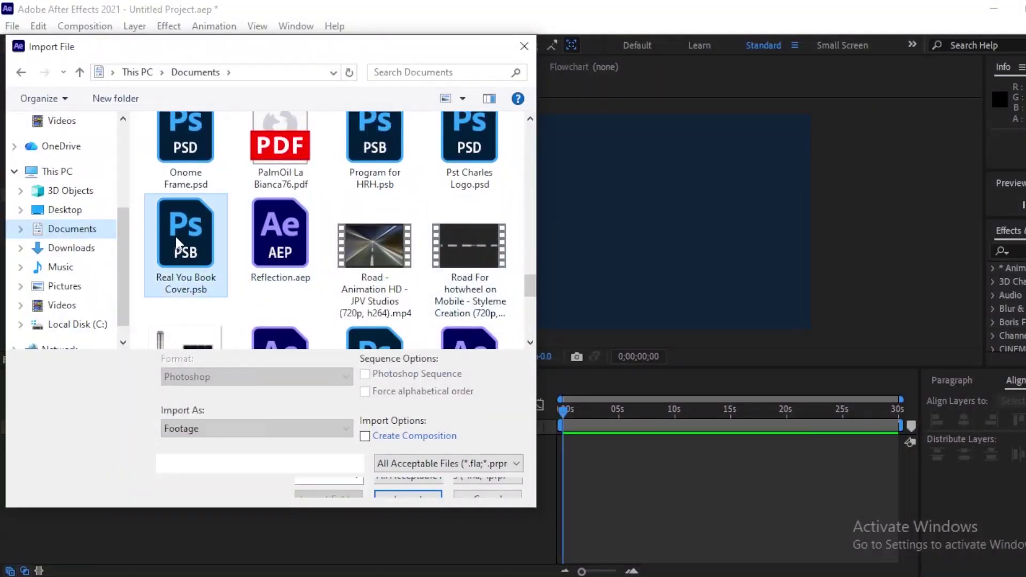
left_click(412, 493)
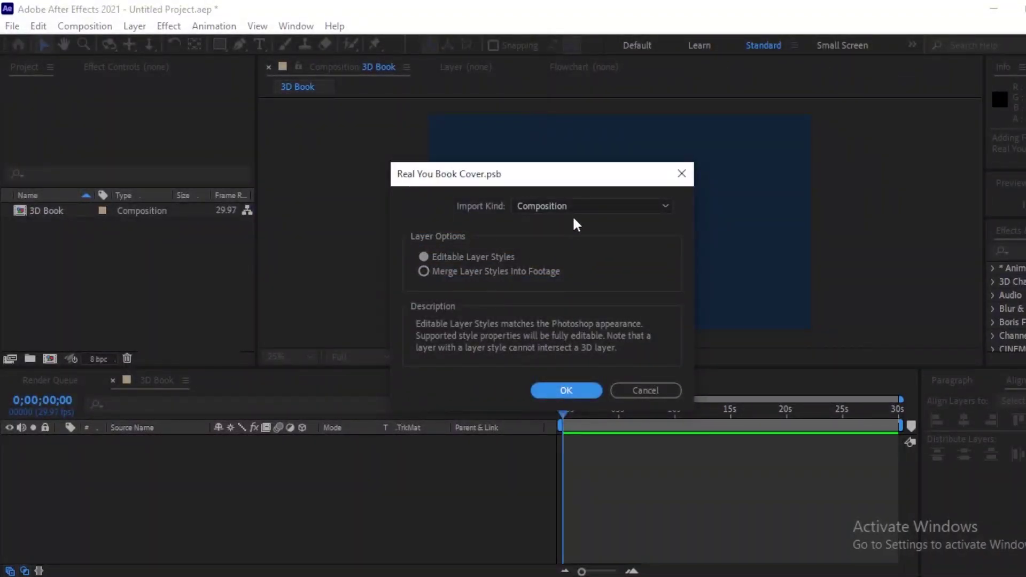
left_click(586, 210)
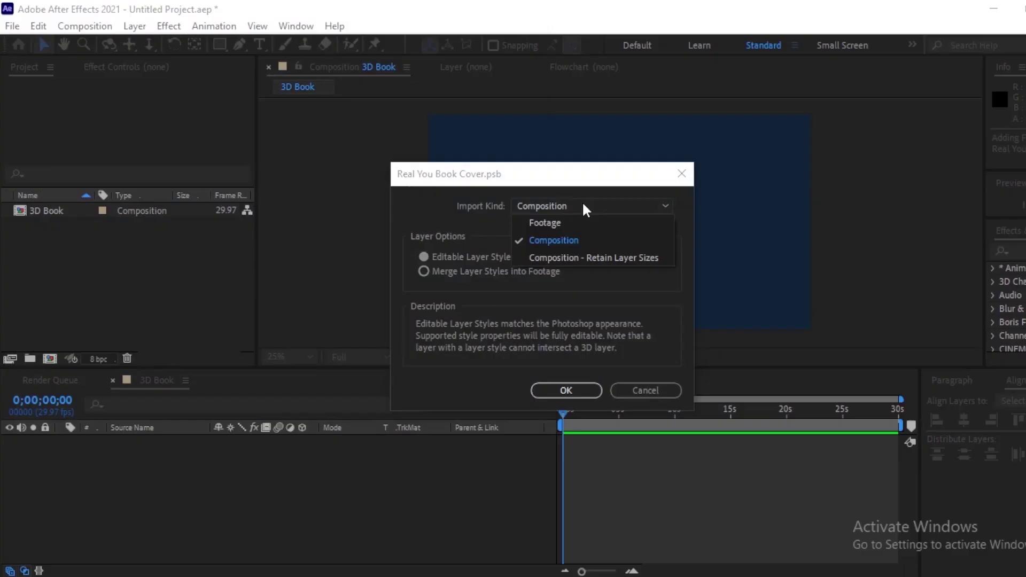
left_click(561, 249)
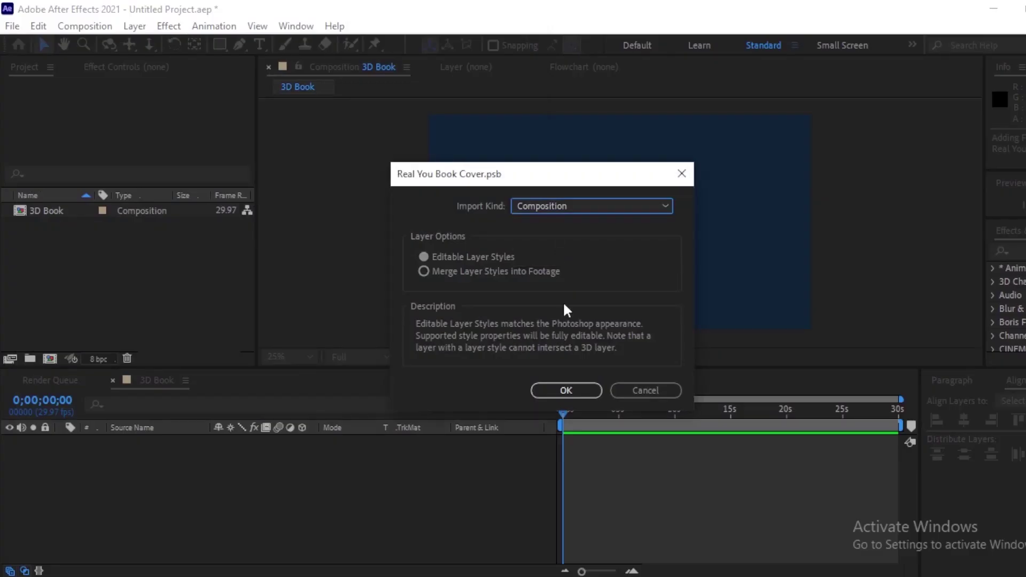
left_click(567, 394)
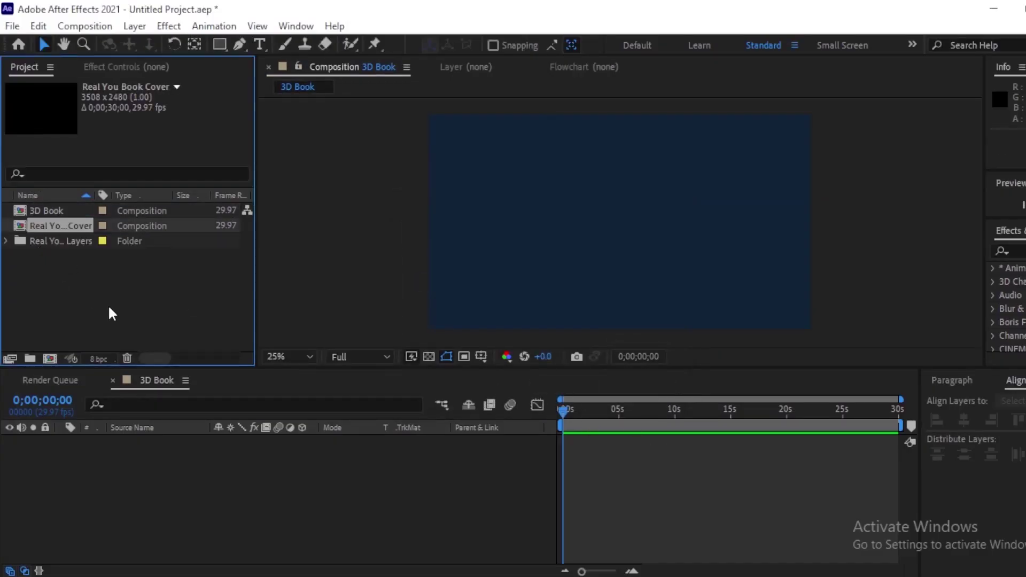
Check the imported layers folder and add the Real You Book Cover composition to the 3D Book timeline.
left_click(7, 241)
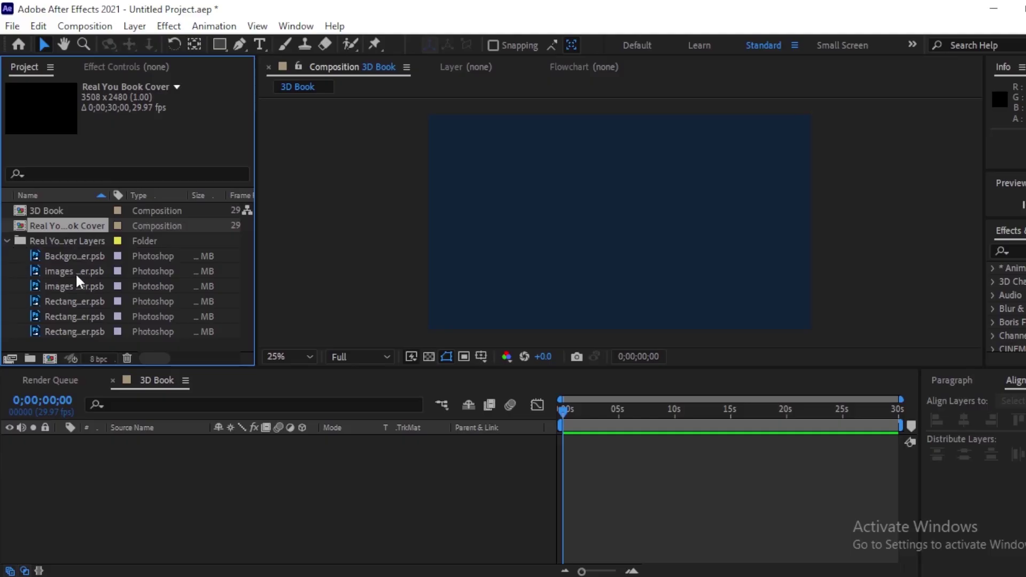
left_click(7, 241)
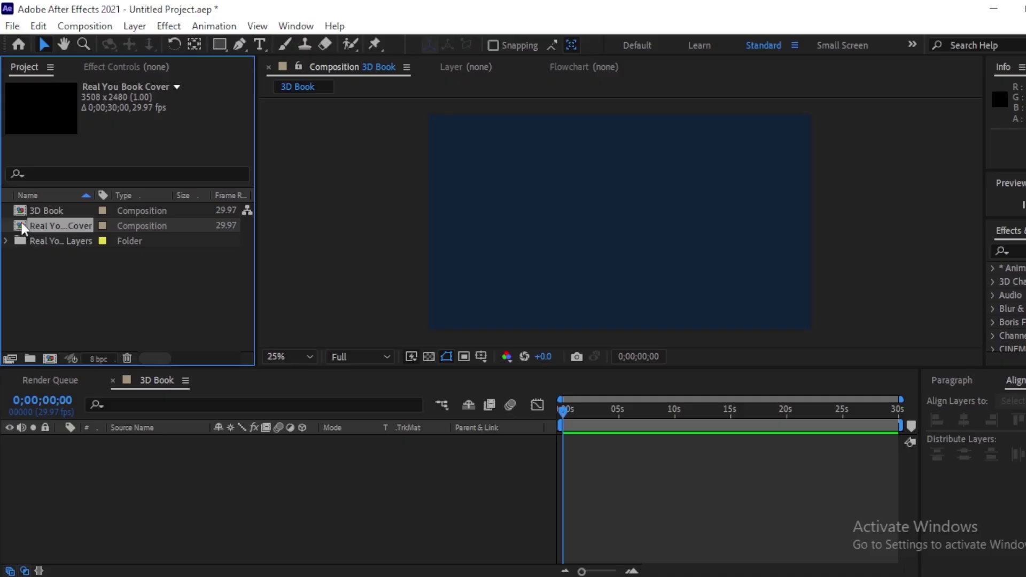
left_click_drag(21, 227, 189, 477)
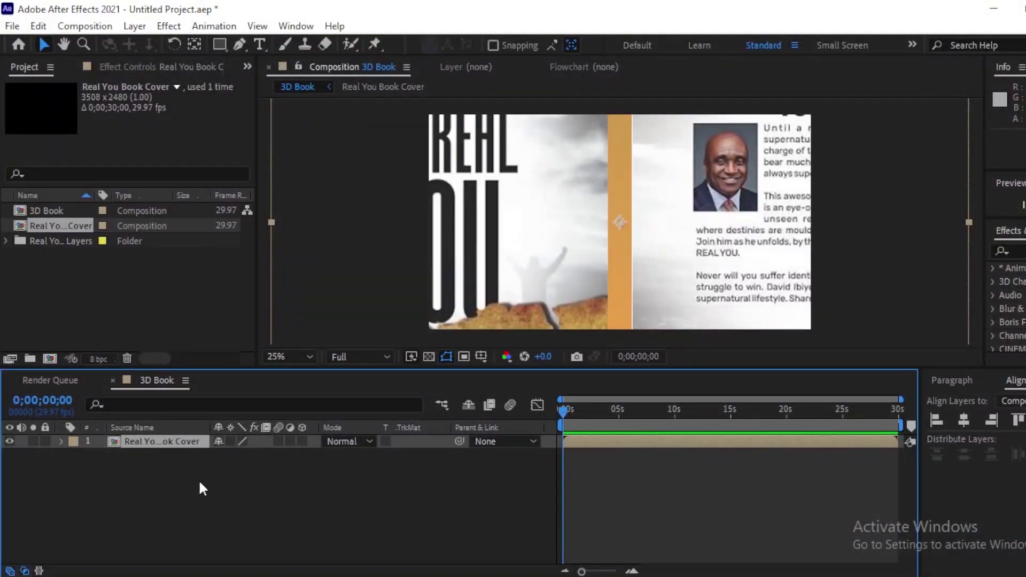
Scale the Real You Book Cover layer down to 33% in the 3D Book composition.
key("s")
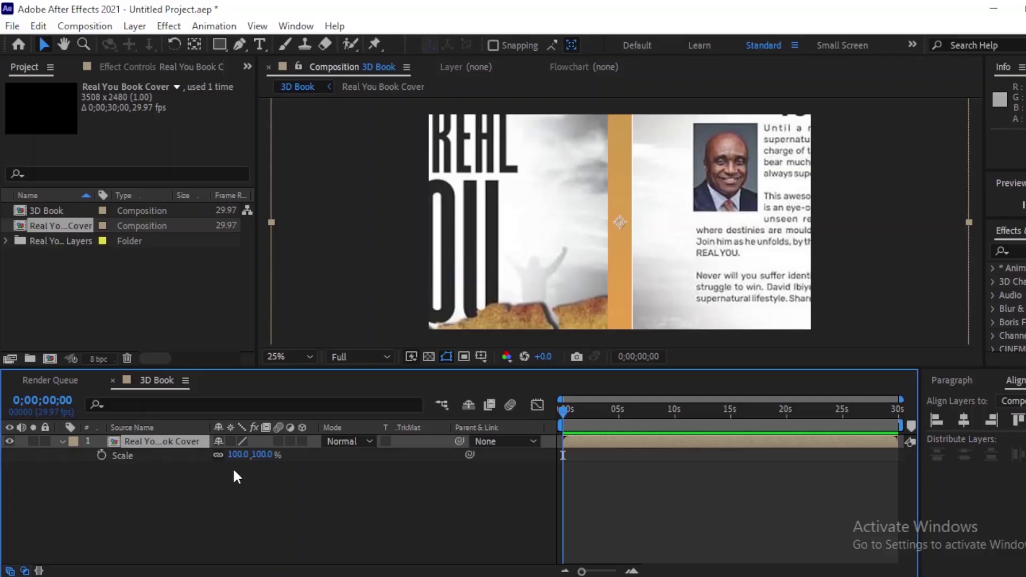
mouse_move(235, 461)
left_mouse_down()
mouse_move(202, 475)
mouse_move(234, 458)
left_mouse_up()
left_click_drag(234, 458, 235, 458)
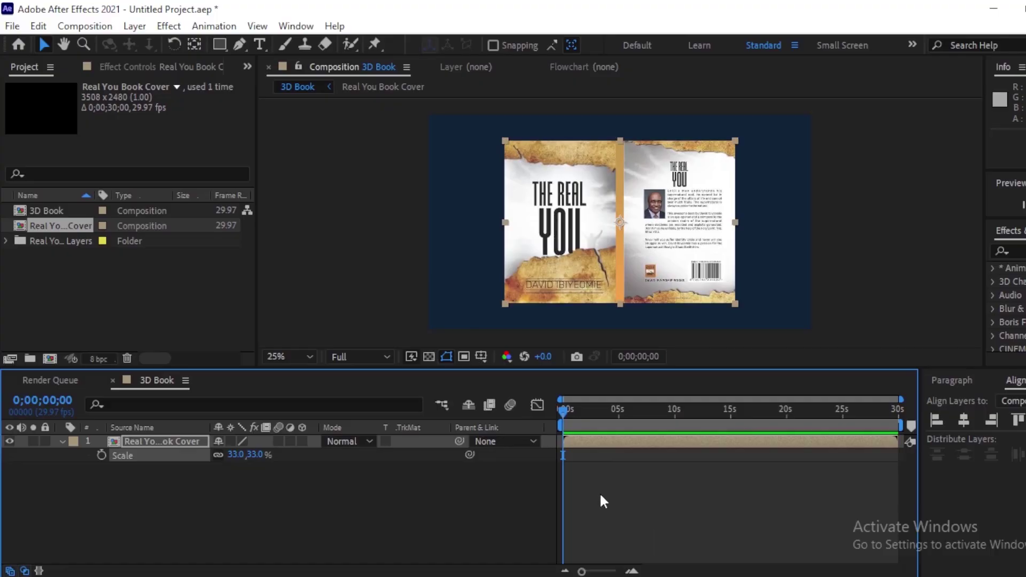
Open the nested Real You Book Cover composition and make the Rectangle 1 copy 4 and Rectangle 1 copy 3 layers visible.
double_click(607, 444)
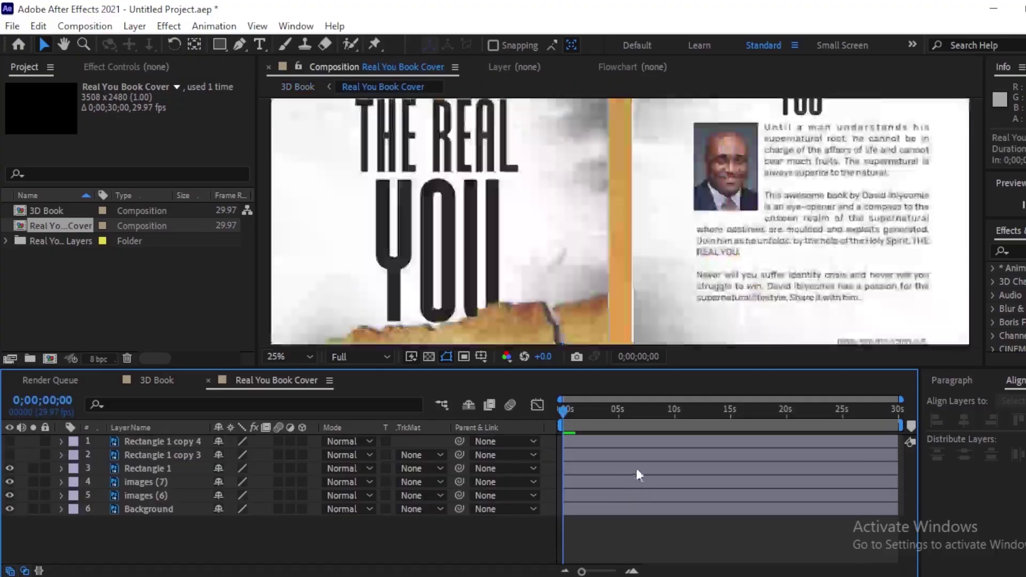
scroll(675, 240, "down", 2)
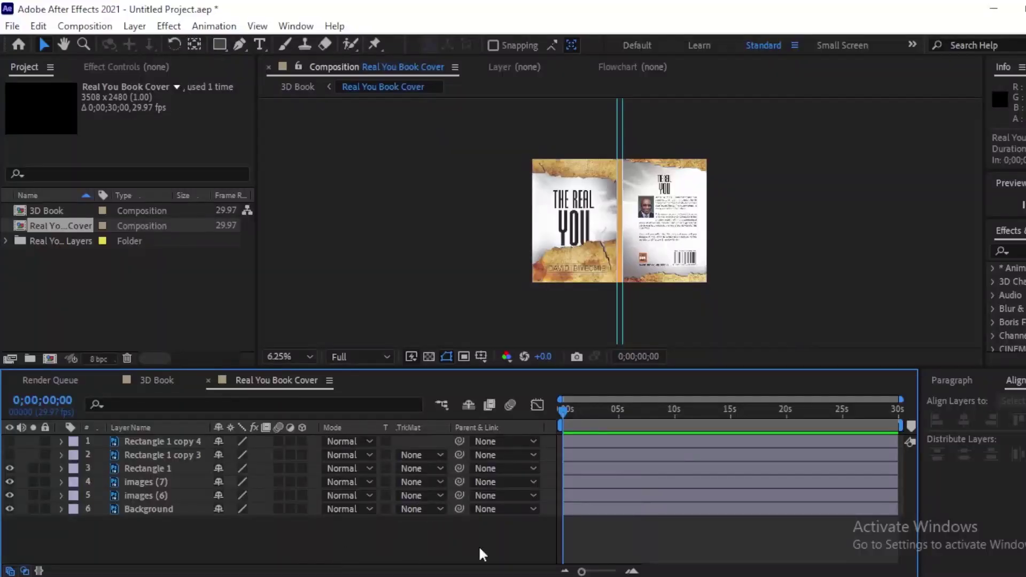
left_click(10, 440)
left_click(9, 454)
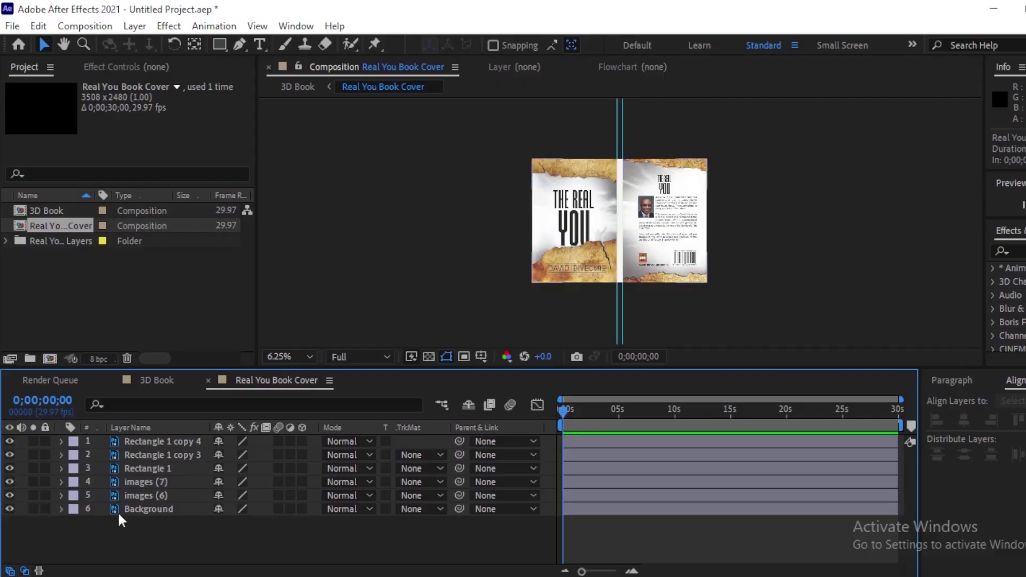
Delete the Background layer and rename the images (6) layer, which holds the front cover, to Front.
left_click(136, 510)
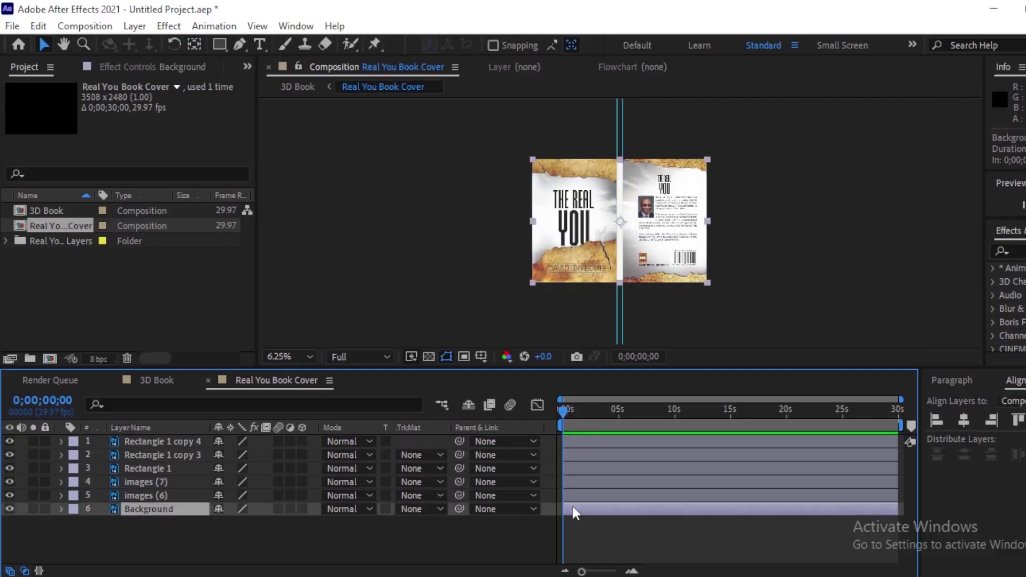
key("Delete")
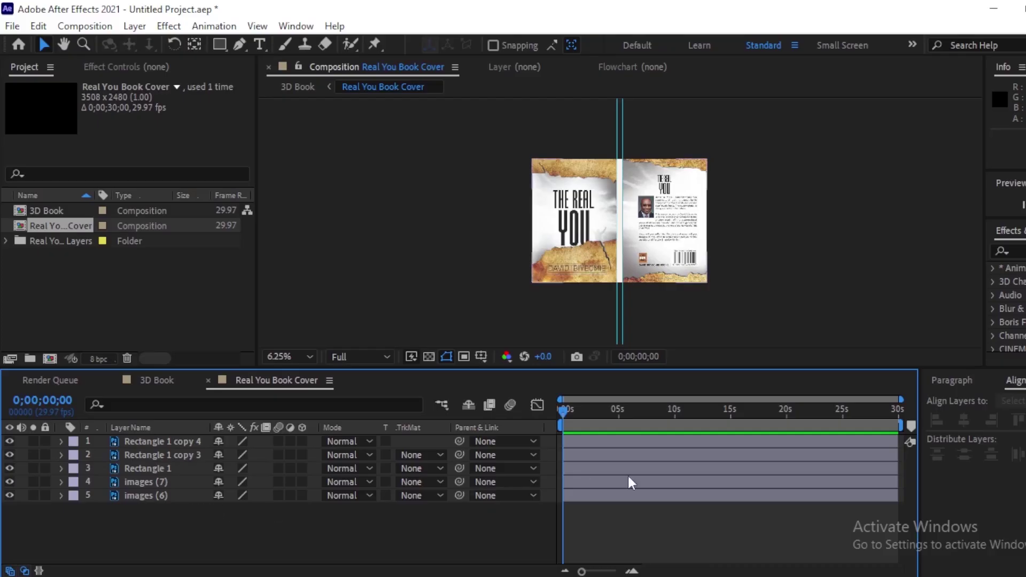
left_click(606, 496)
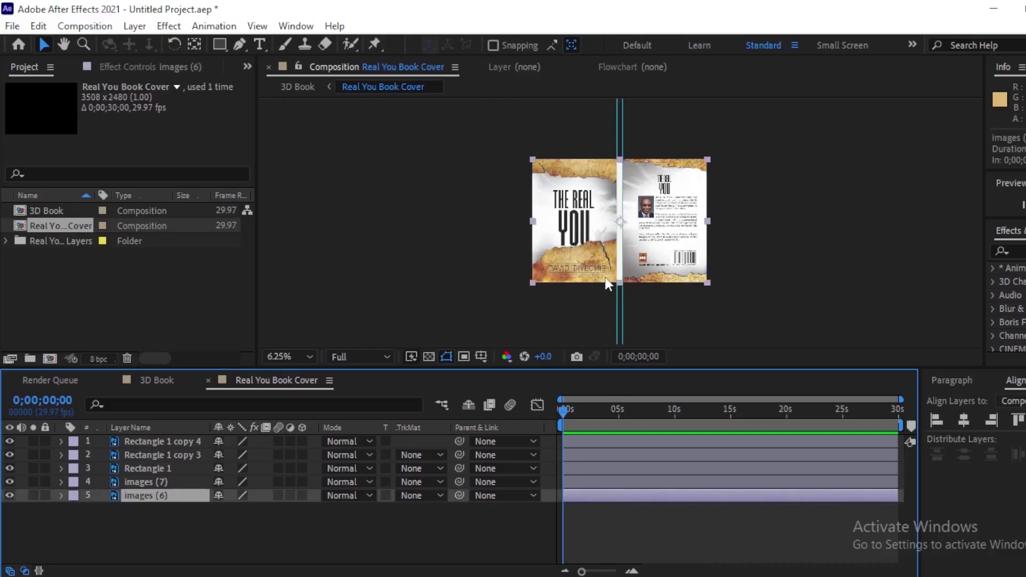
left_click(8, 496)
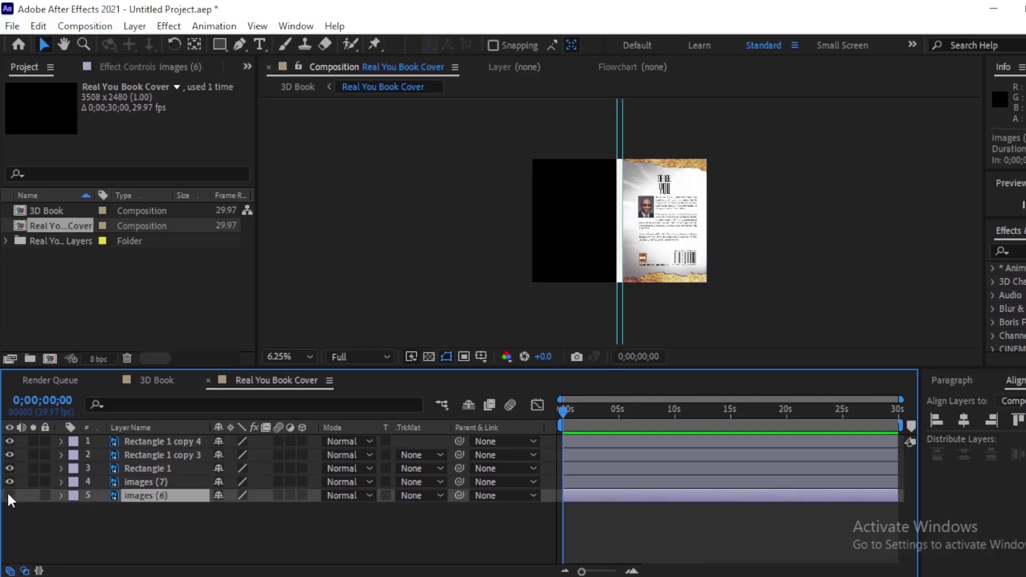
left_click(9, 495)
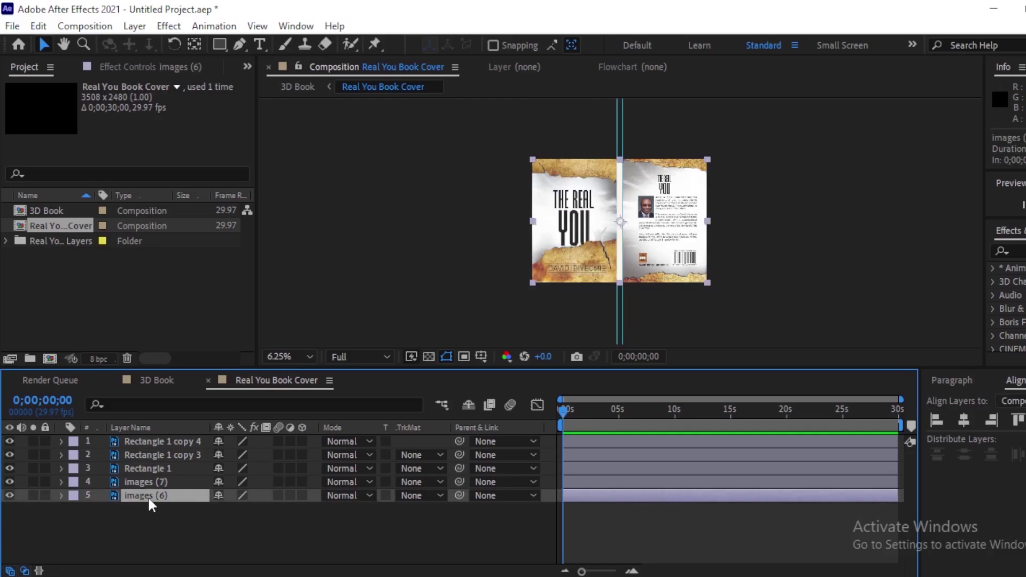
key("Return")
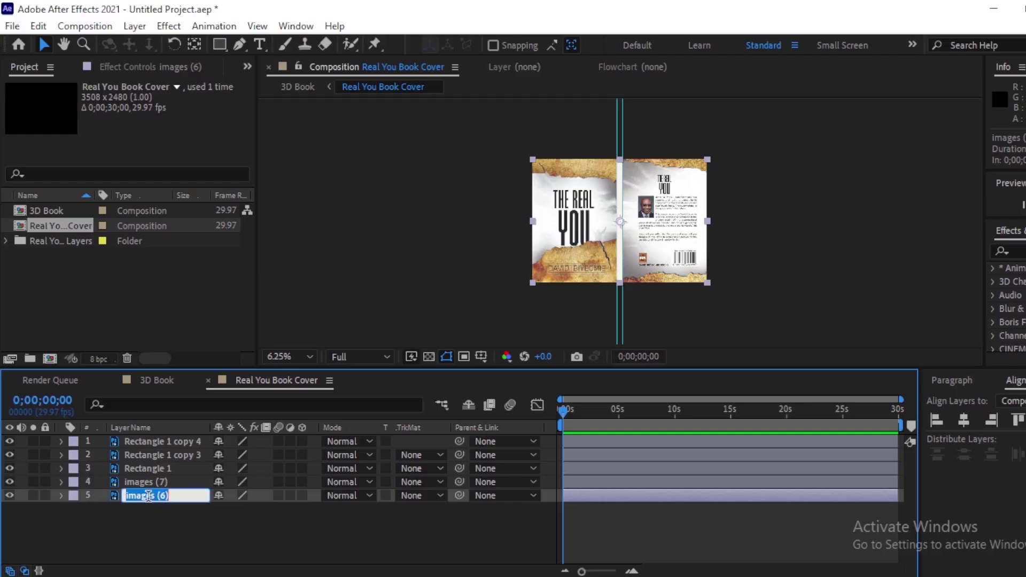
type("Front")
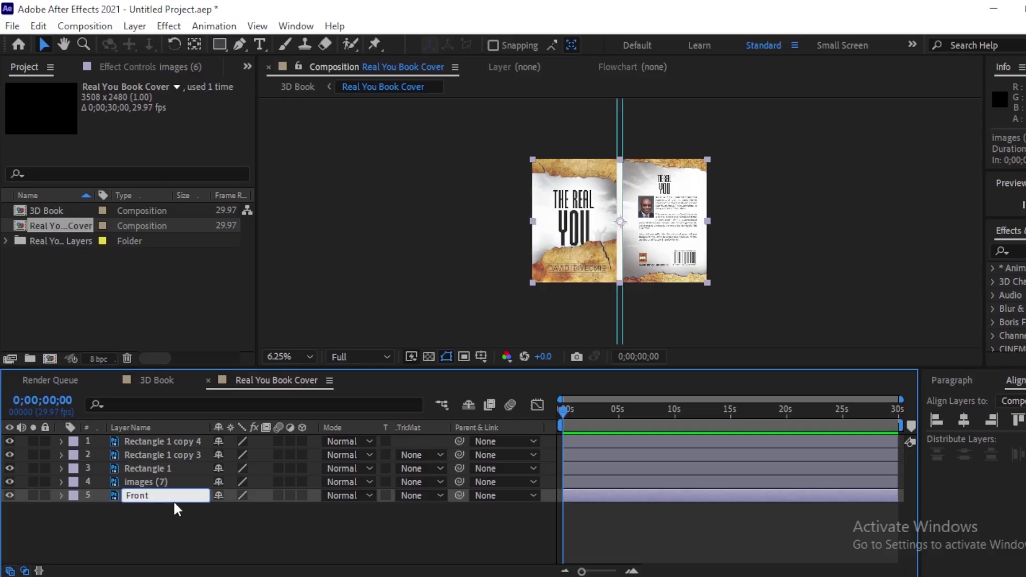
Rename the images (7) layer to Back.
left_click(167, 483)
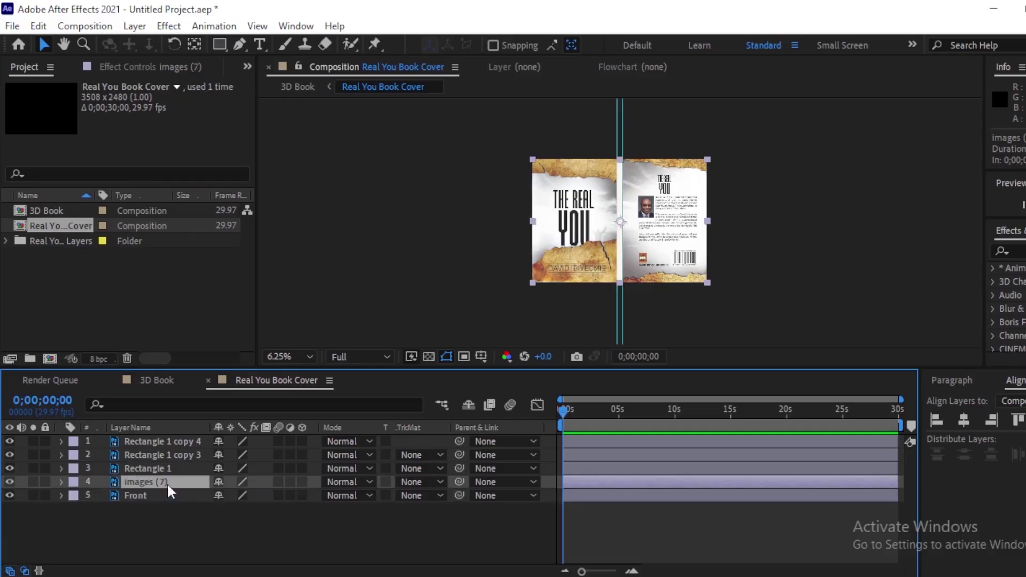
key("Return")
type("Bac")
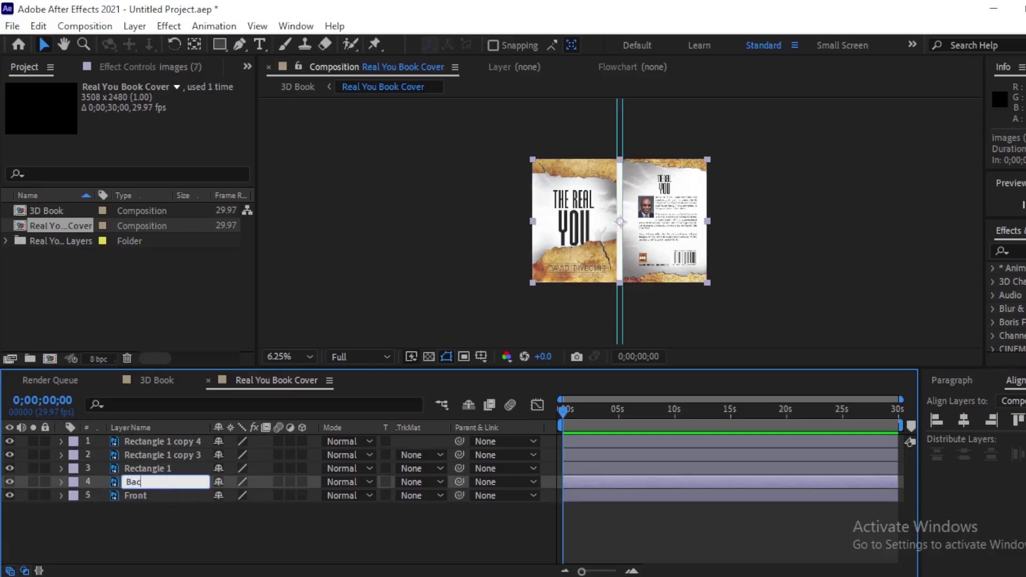
type("k")
Rename the Rectangle 1 layer to Back Margin and the Rectangle 1 copy 3 layer to Front Margin.
left_click(163, 470)
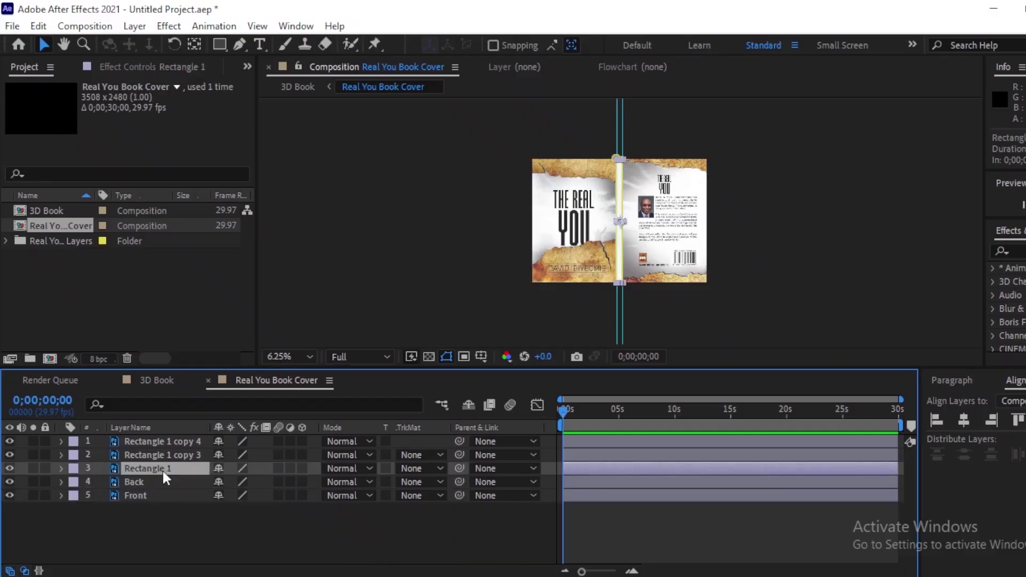
key("Return")
type("B")
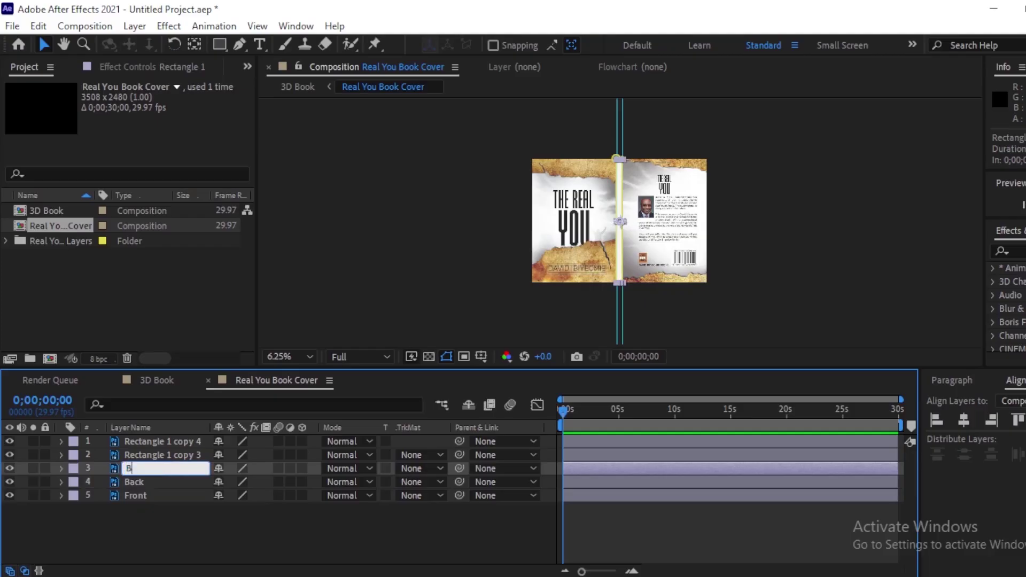
type("ack Margin")
left_click(168, 457)
key("Return")
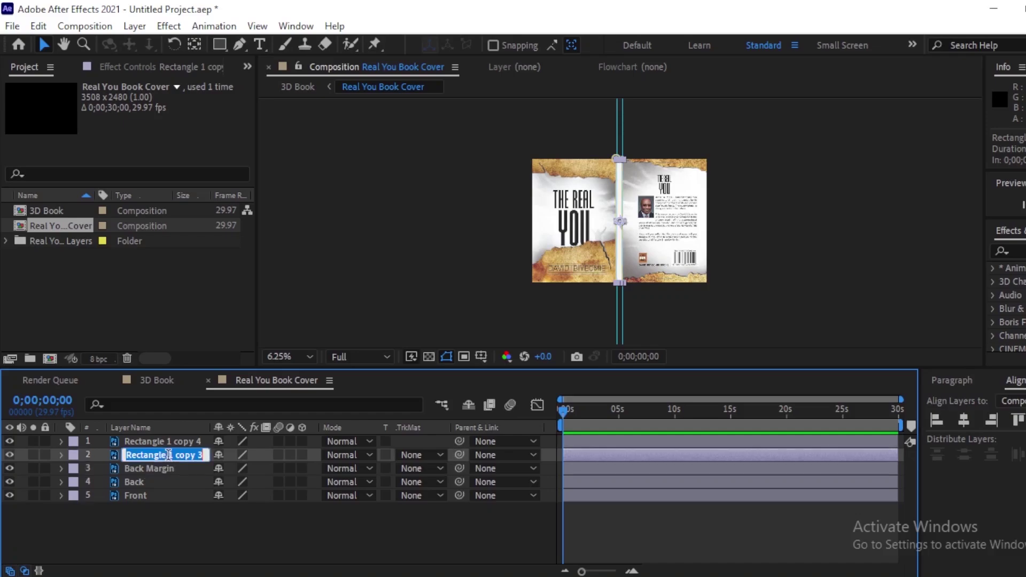
type("Fro")
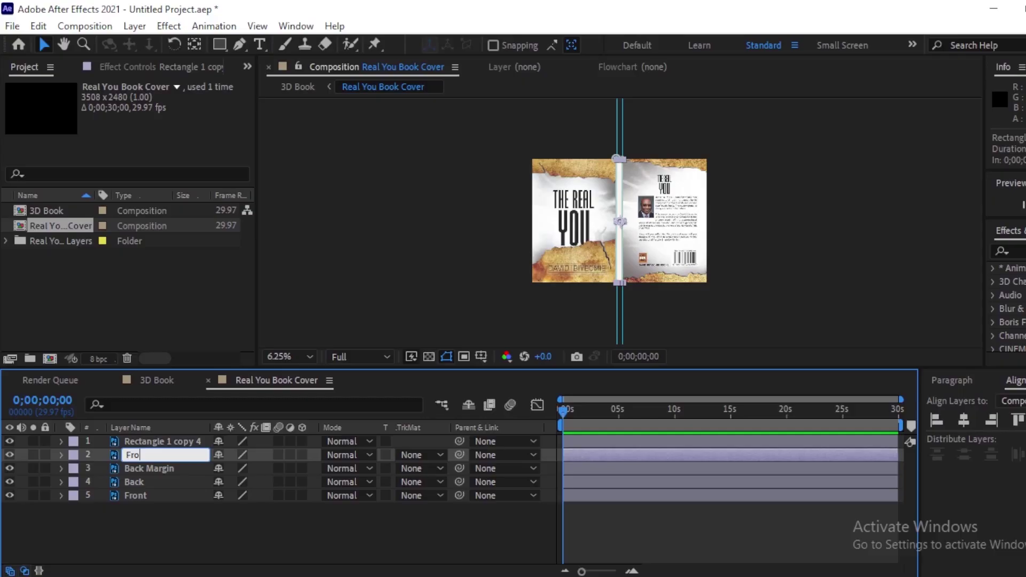
type("nt Margin")
Rename the Rectangle 1 copy 4 layer to Top Margin.
left_click(178, 441)
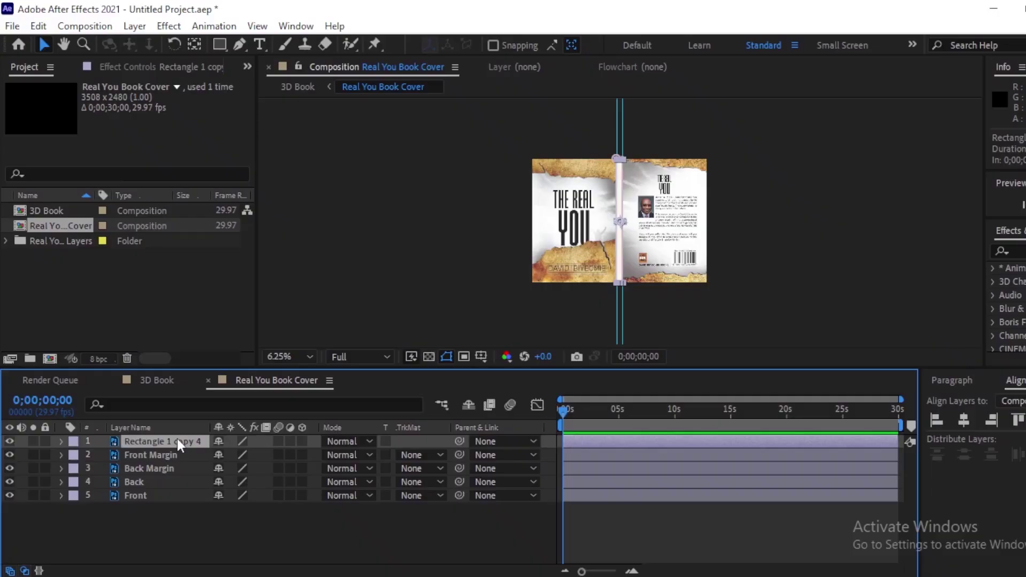
key("Return")
type("T")
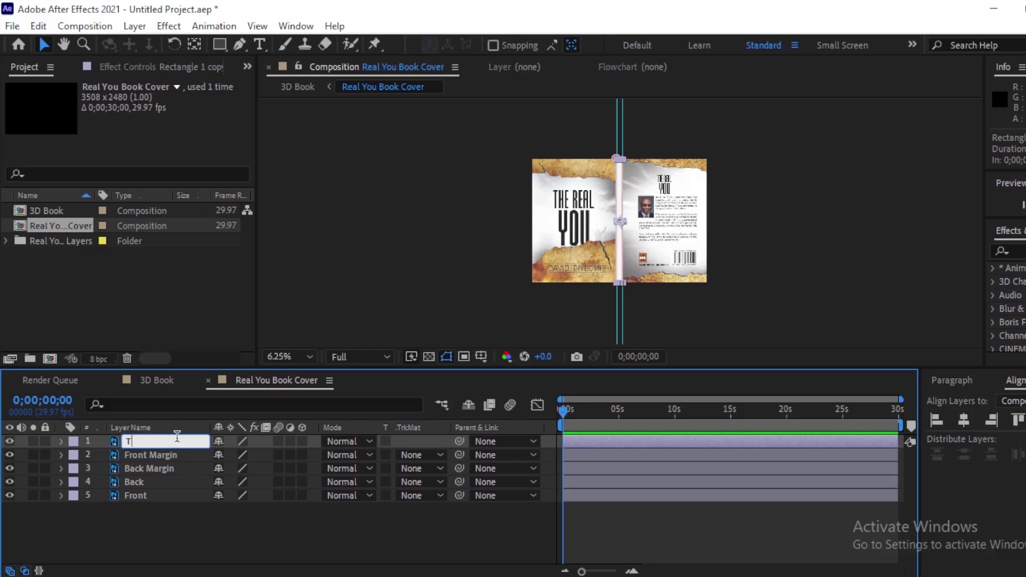
type("op Margin")
left_click(168, 511)
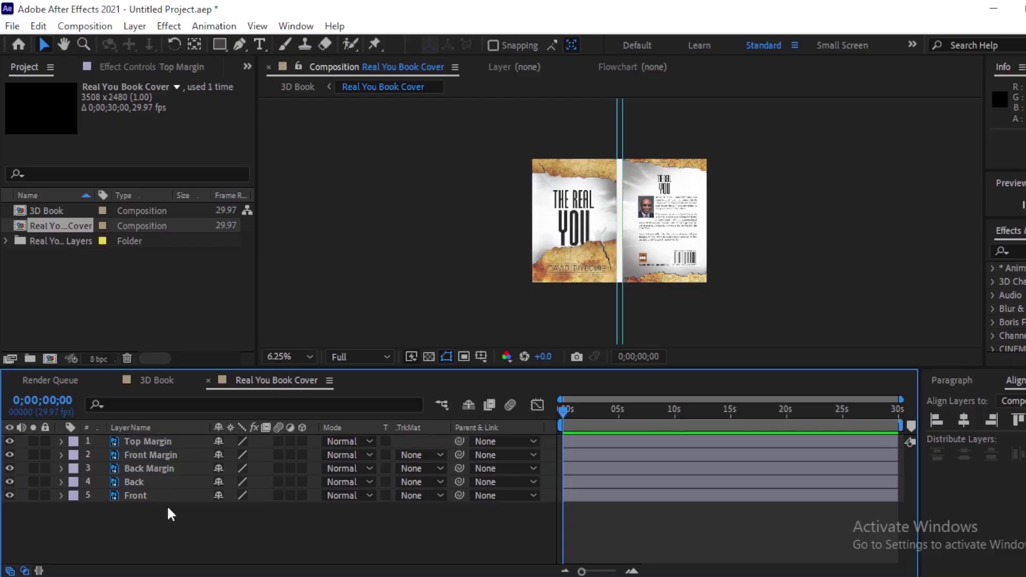
Duplicate the Top Margin layer and rename the copy to Bottom Margin.
left_click(162, 438)
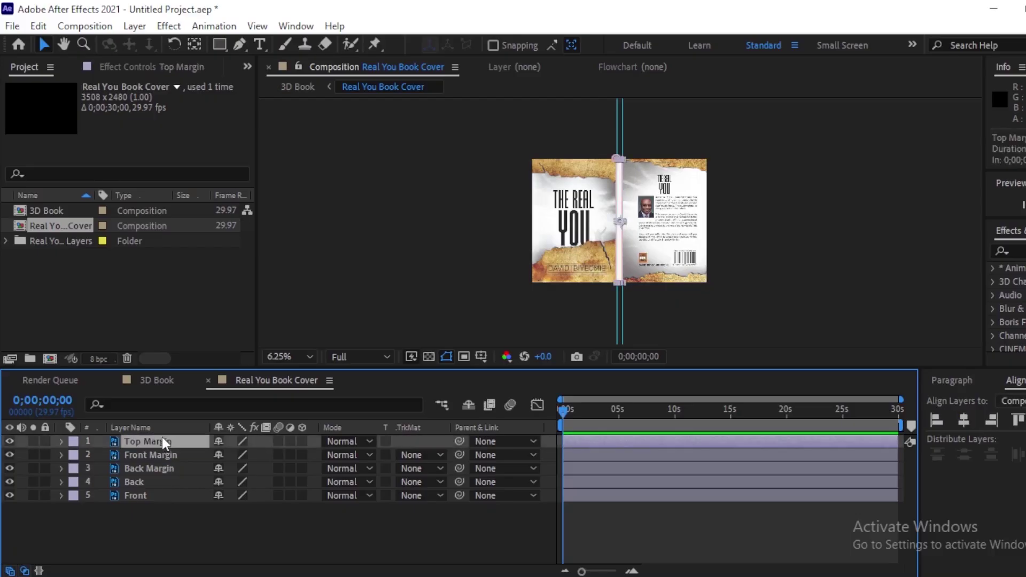
key("ctrl+d")
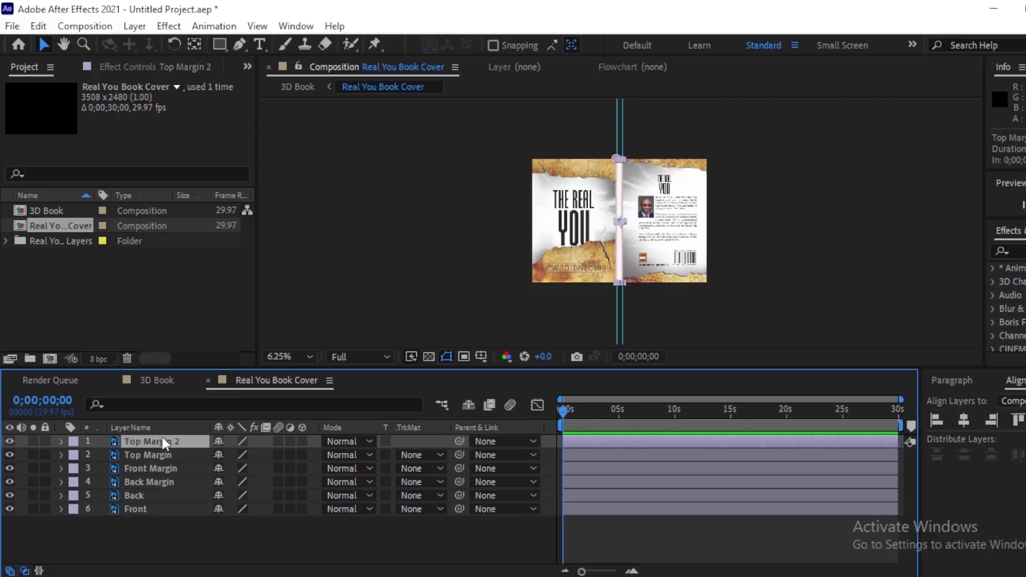
key("Return")
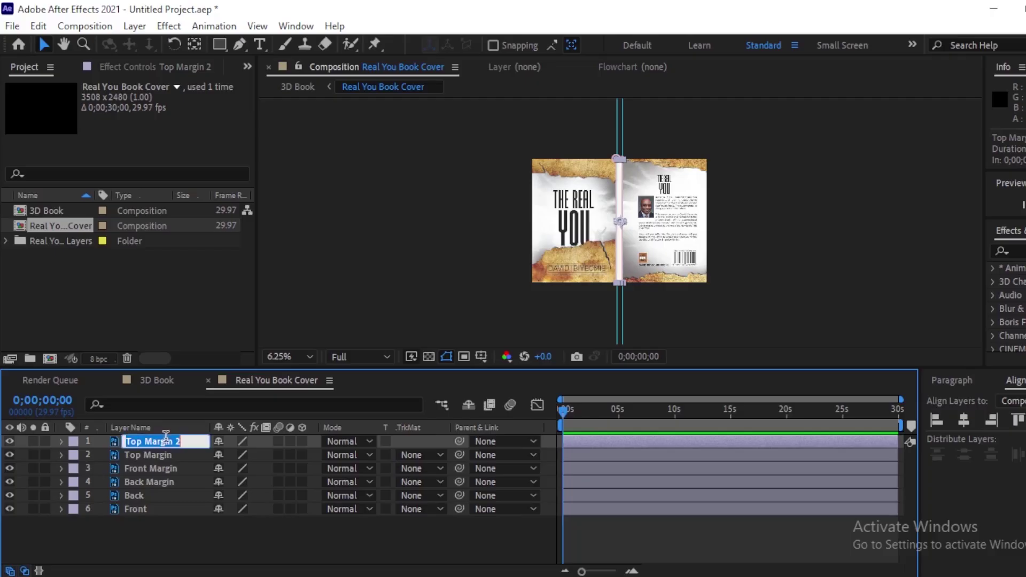
key("BackSpace")
type("Bottom")
type(" Mat")
type("rgin")
left_click(254, 534)
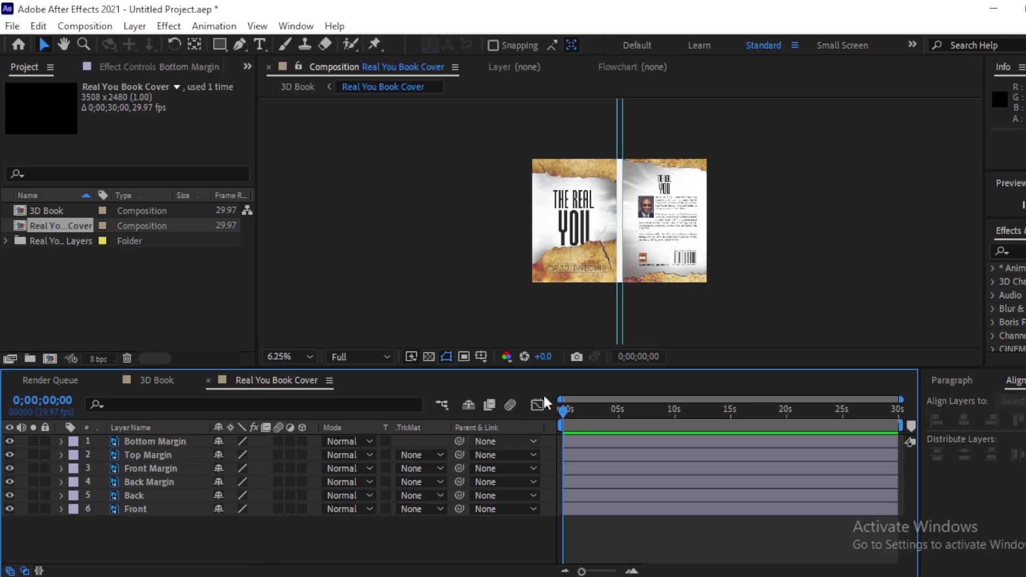
Move the Front layer's anchor point to the edge where the front cover meets the spine.
scroll(636, 192, "up", 1)
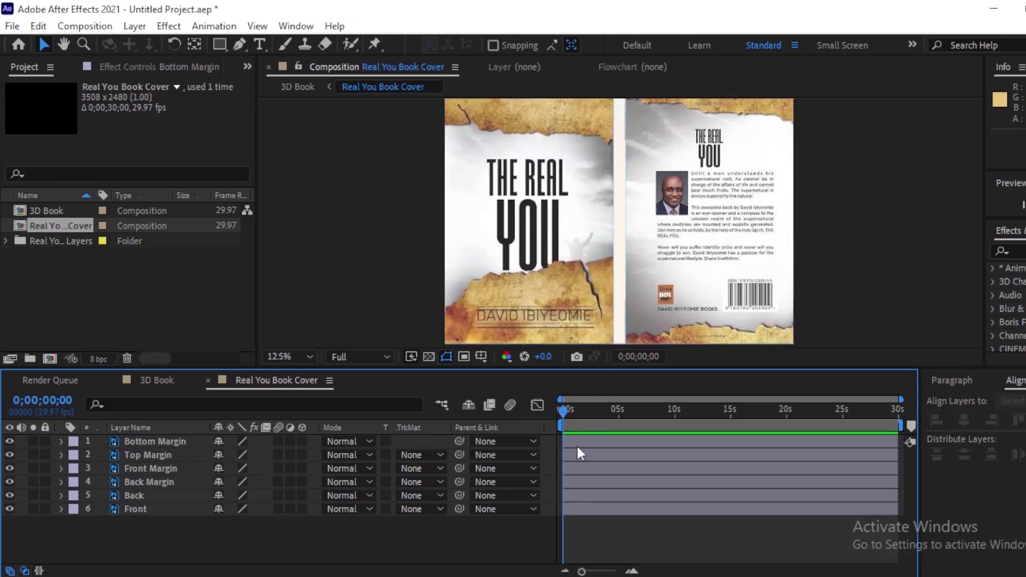
left_click(579, 506)
scroll(658, 196, "up", 3)
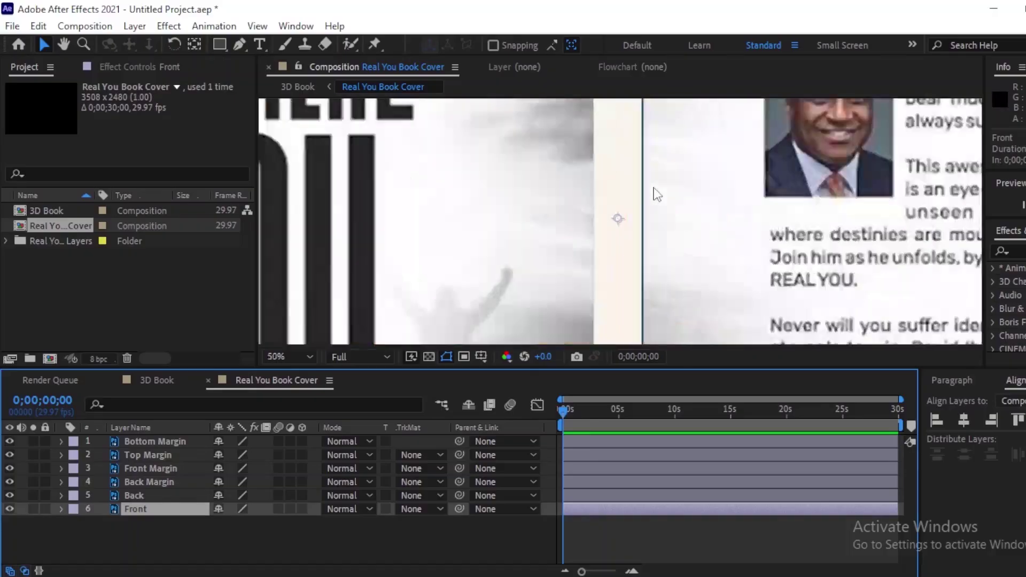
left_click(618, 223)
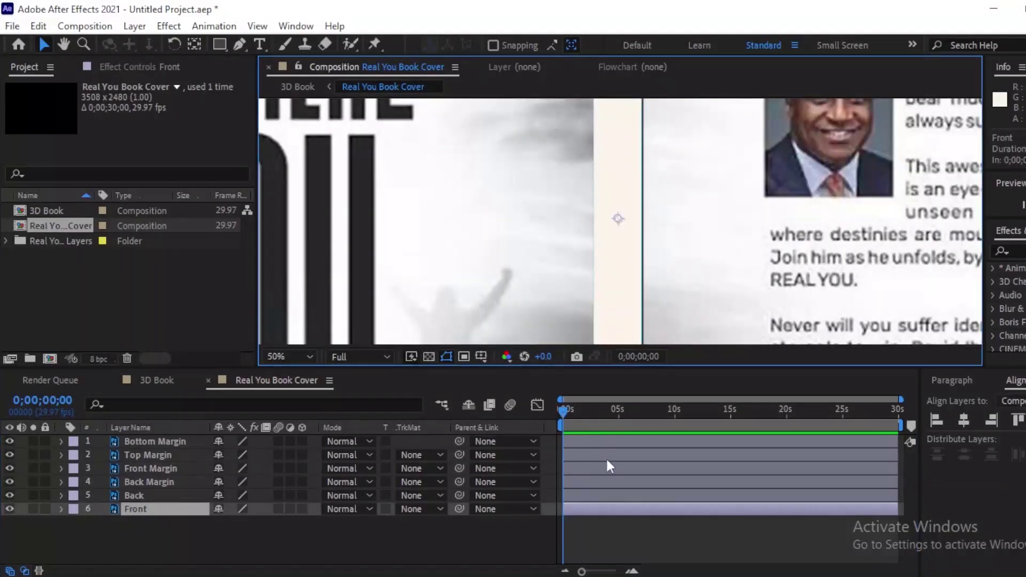
key("y")
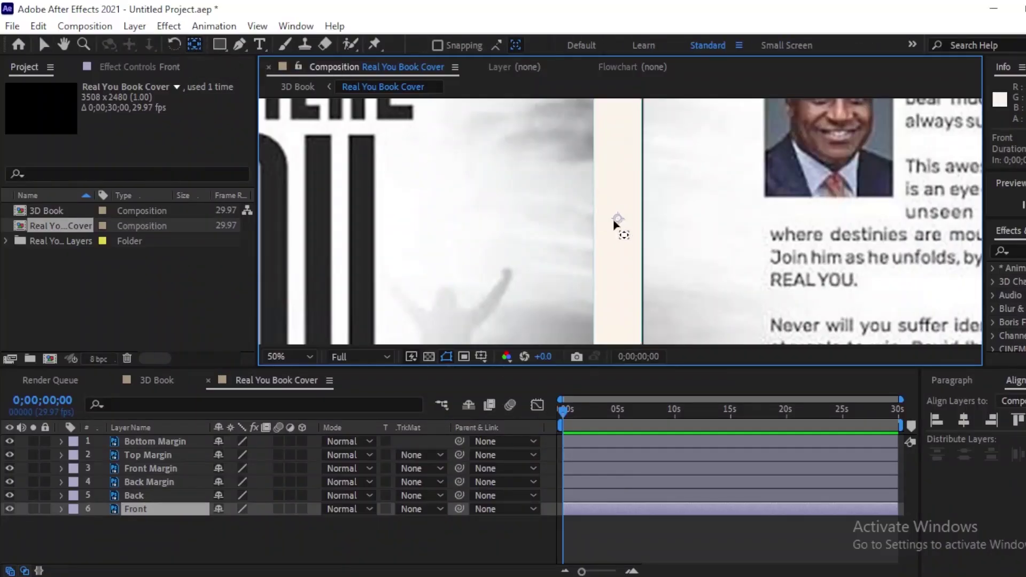
left_click_drag(617, 219, 598, 221)
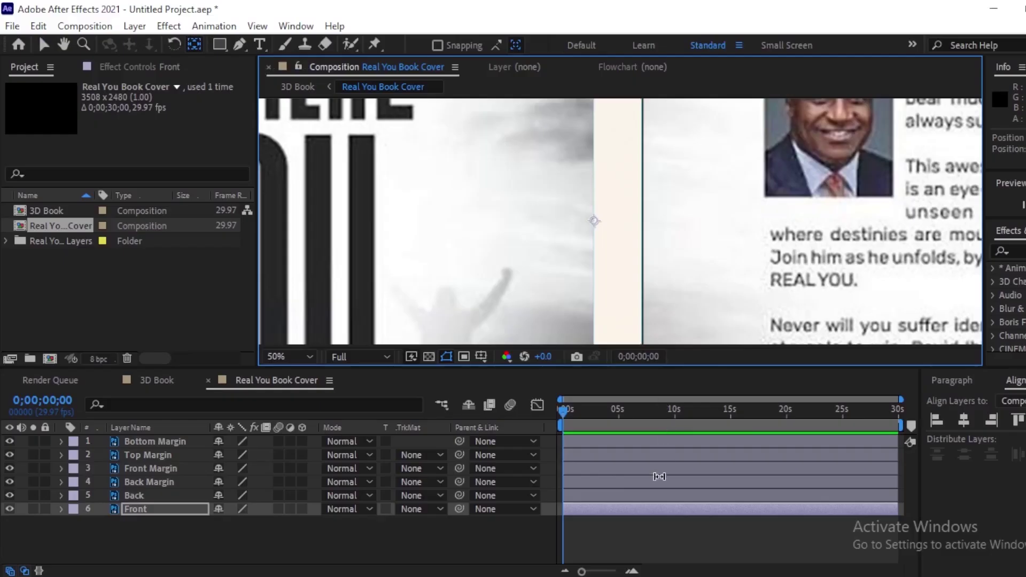
Move the Back layer's anchor point to the edge where the back cover meets the spine.
left_click(659, 493)
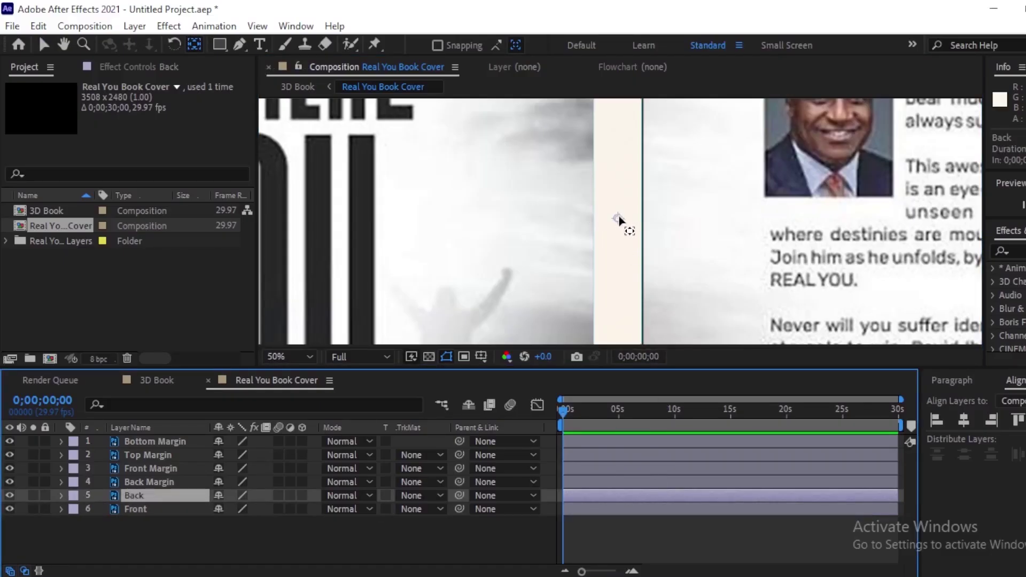
left_click_drag(619, 219, 640, 216)
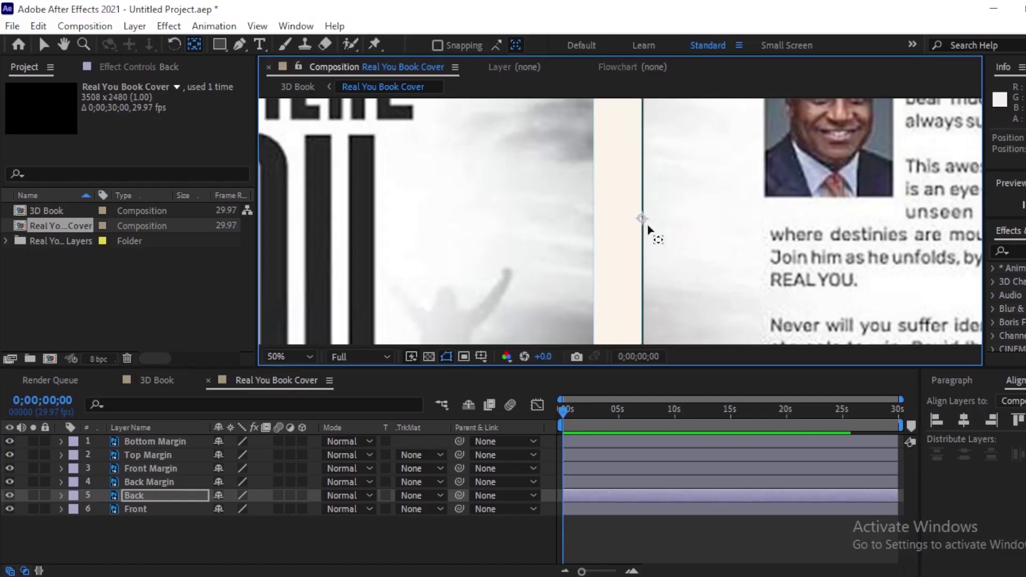
scroll(673, 241, "down", 2)
scroll(673, 240, "down", 2)
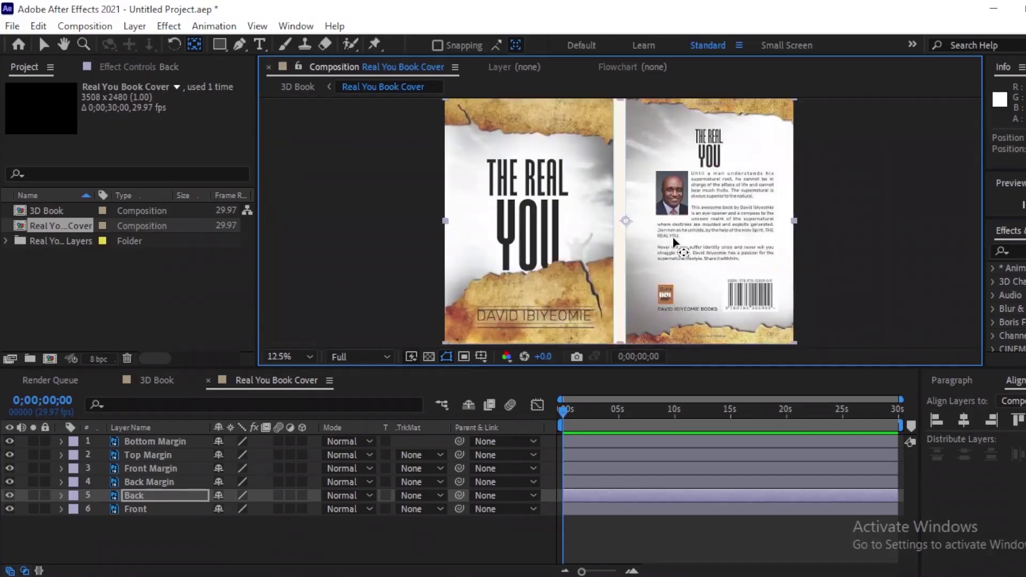
Move the Top Margin layer's anchor point from the middle of the spine up to its top edge.
scroll(673, 237, "up", 3)
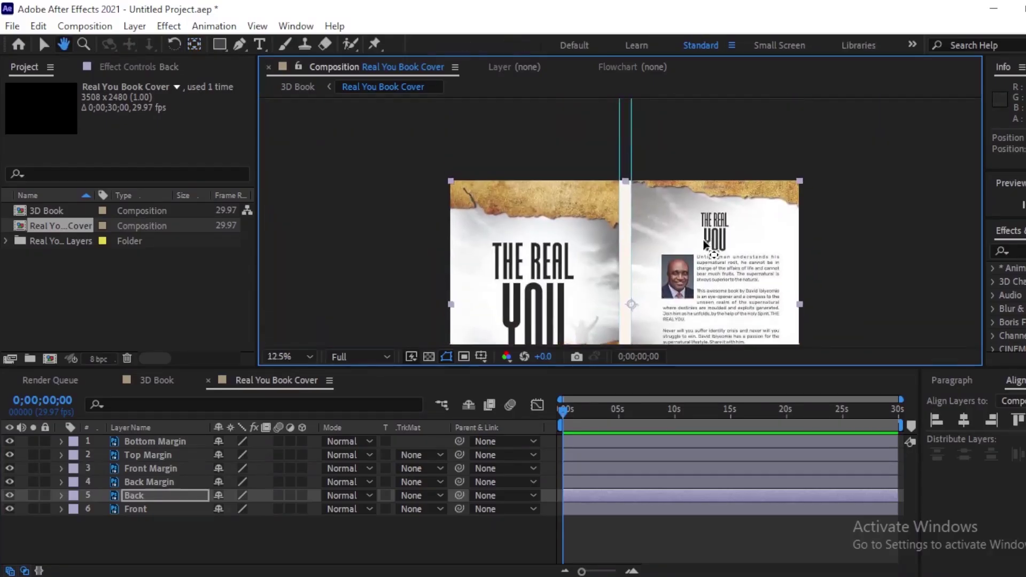
scroll(663, 212, "up", 1)
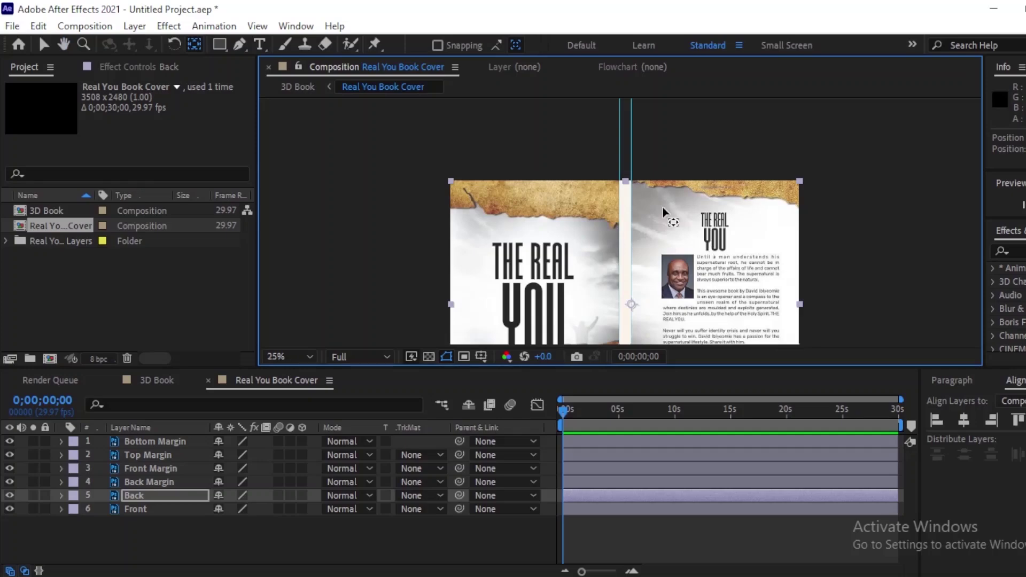
scroll(663, 213, "down", 1)
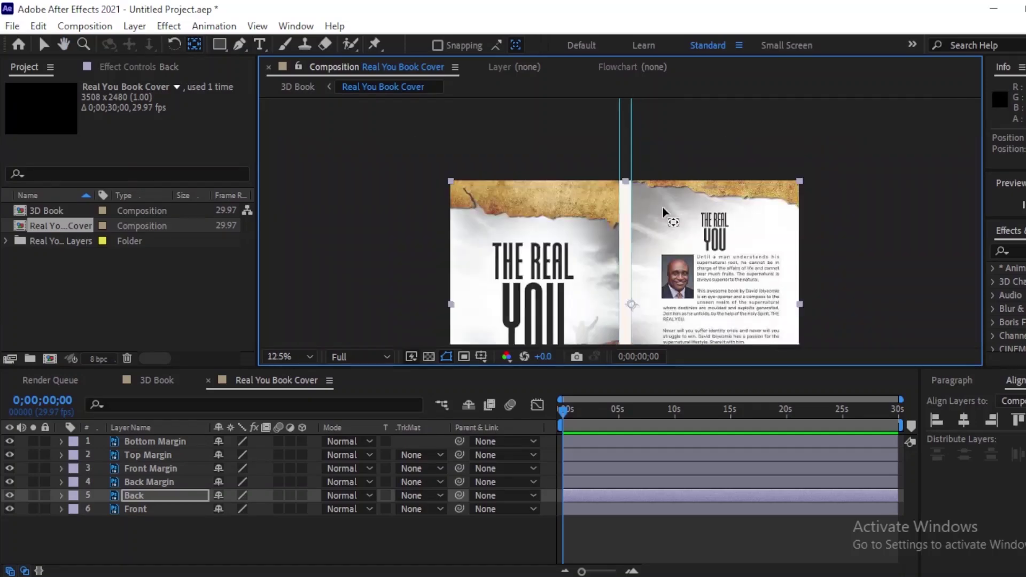
left_click(608, 481)
left_click(604, 466)
left_click(605, 481)
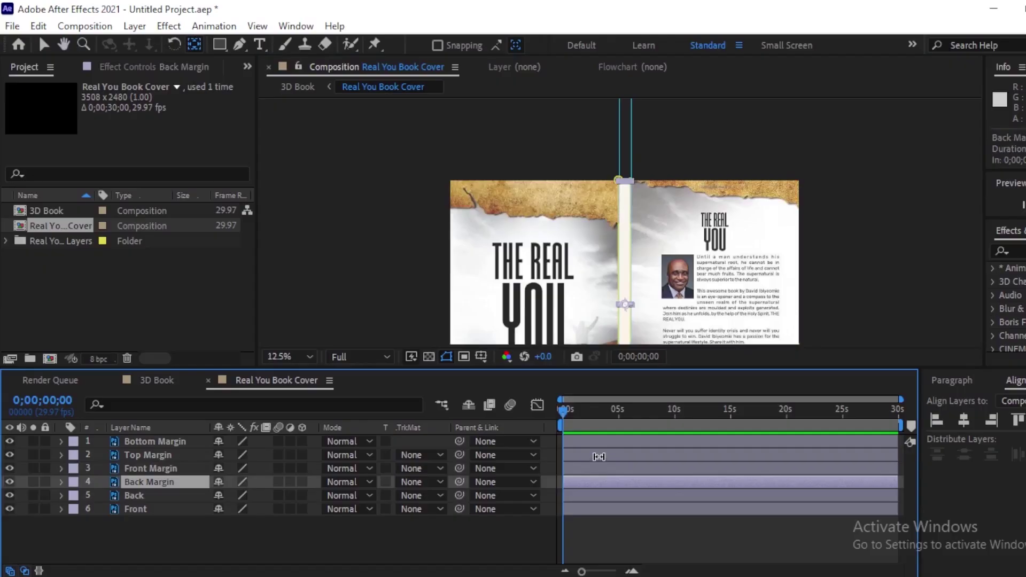
left_click(598, 457)
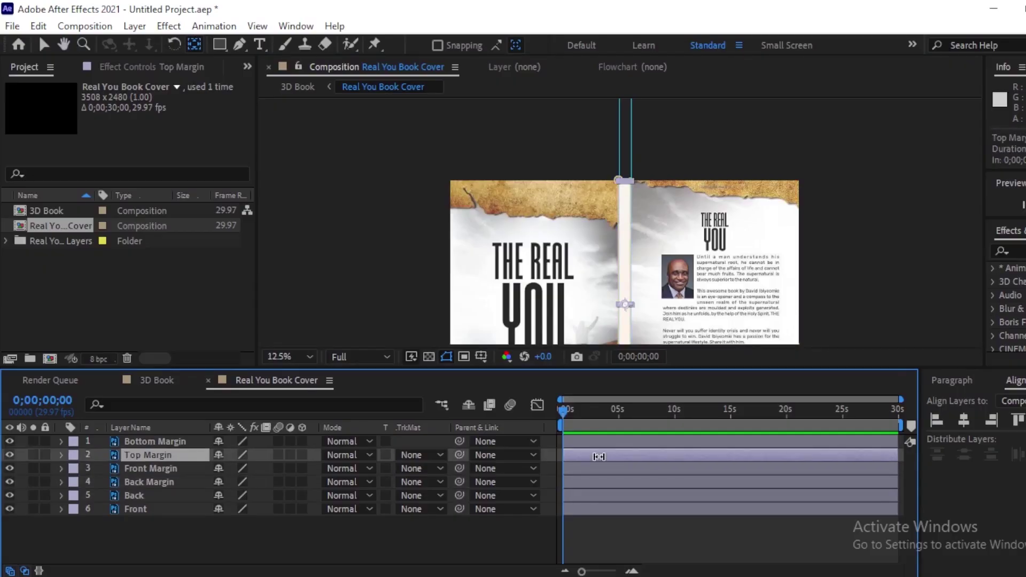
left_click(624, 301)
left_click_drag(625, 301, 623, 188)
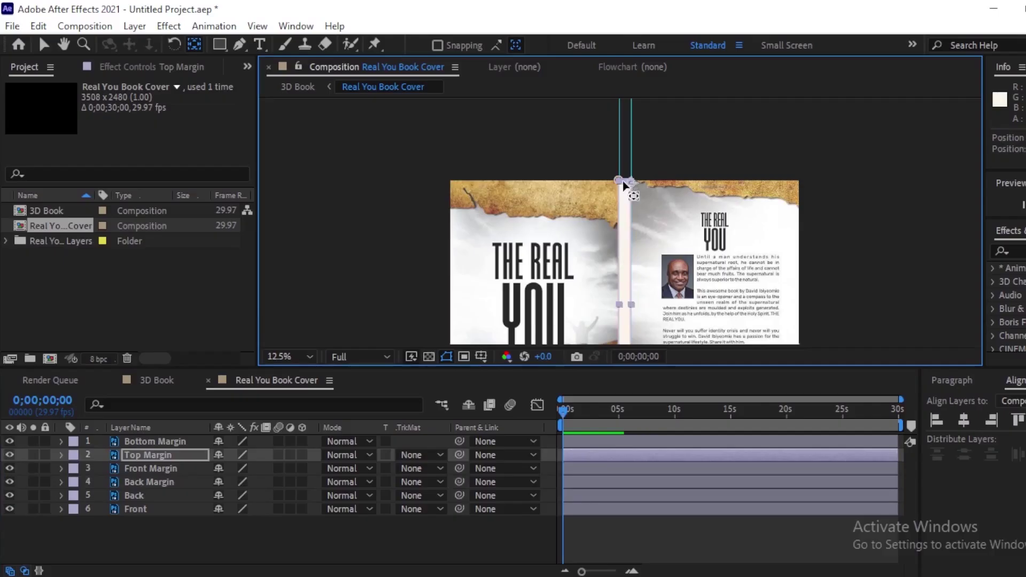
Refine the Top Margin anchor point so it sits exactly at the midpoint of the spine's top edge.
scroll(623, 187, "up", 2)
scroll(632, 176, "up", 2)
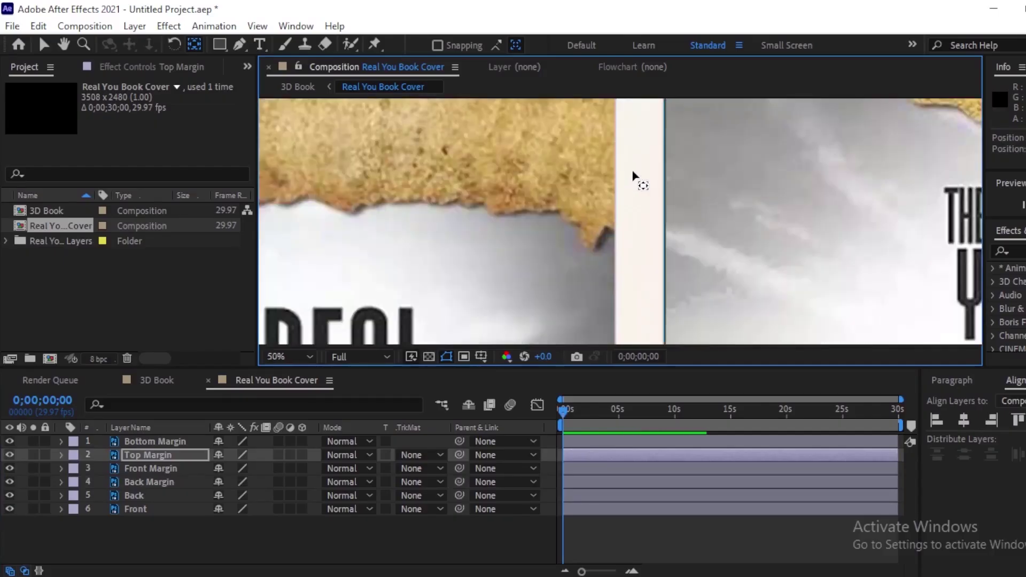
key("space")
left_click_drag(642, 151, 623, 328)
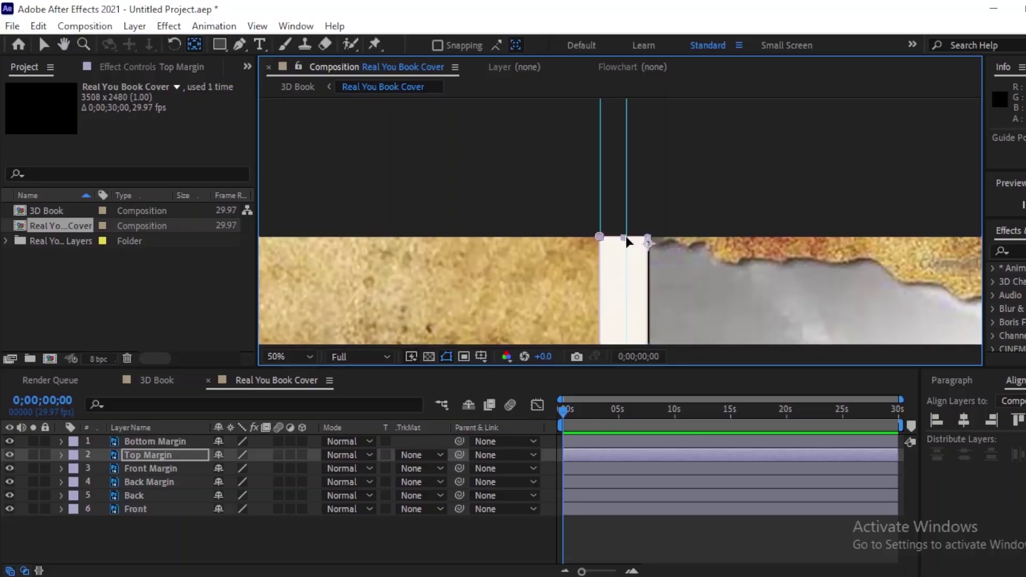
mouse_move(626, 237)
left_mouse_down()
mouse_move(653, 255)
mouse_move(629, 237)
left_mouse_up()
key("Up")
key("Up")
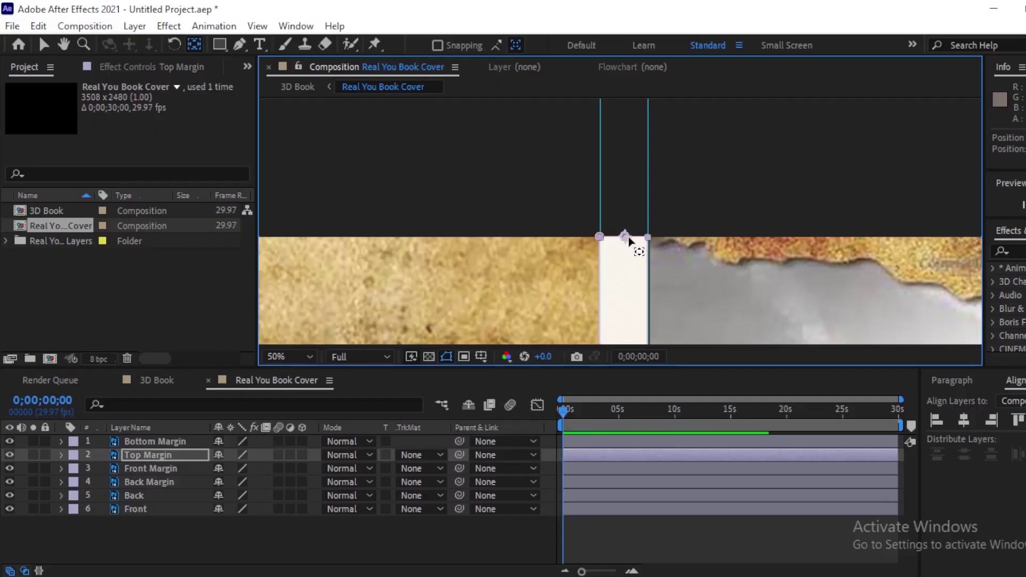
Move the Bottom Margin layer's anchor point from the middle of the spine down to its bottom edge.
scroll(630, 275, "down", 3)
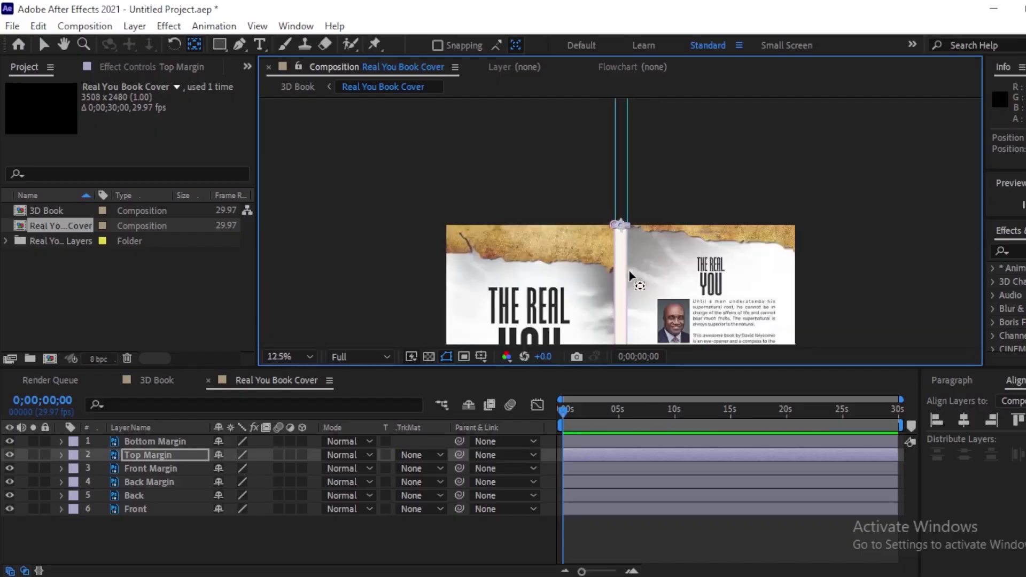
scroll(630, 276, "down", 1)
key("space")
left_click_drag(648, 323, 650, 220)
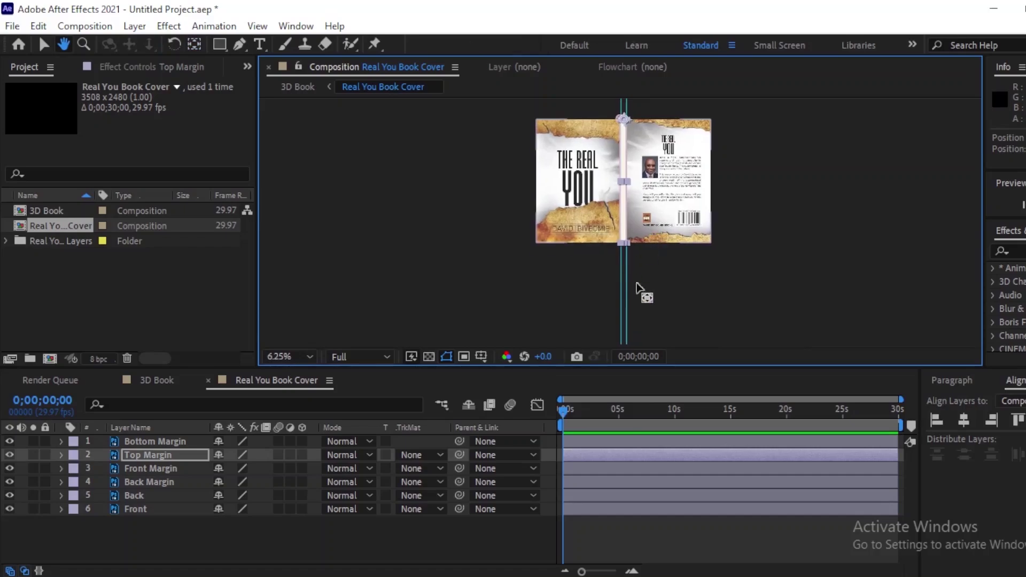
left_click(626, 441)
scroll(624, 175, "up", 2)
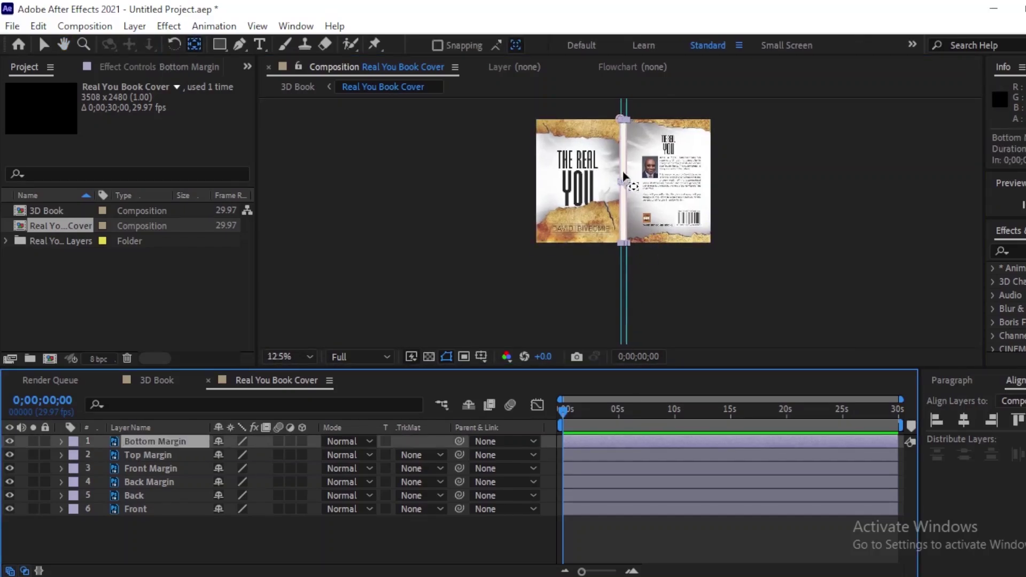
scroll(625, 174, "down", 1)
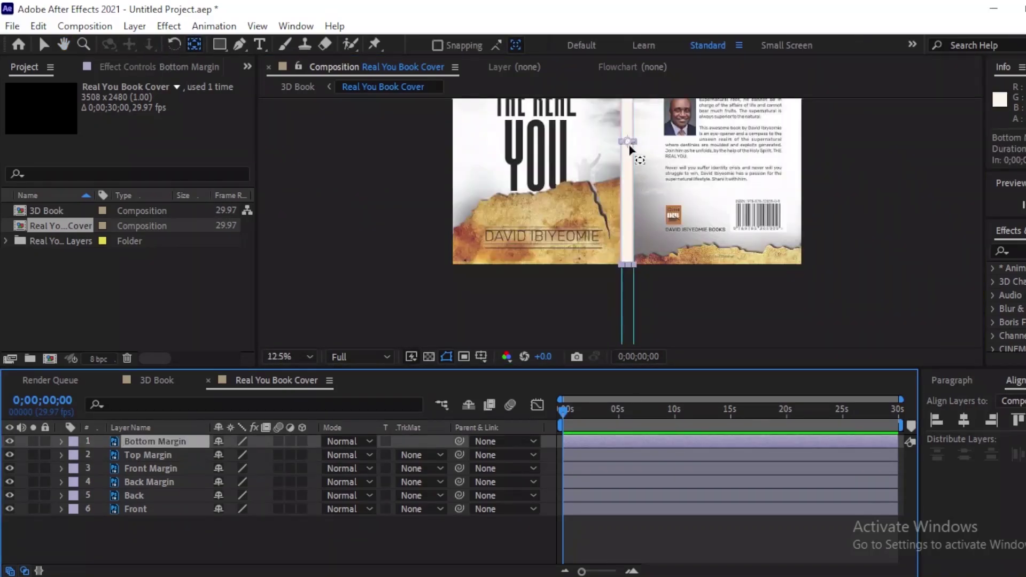
left_click_drag(627, 142, 621, 262)
Refine the Bottom Margin anchor point so it sits at the midpoint of the spine's bottom edge.
scroll(627, 267, "up", 2)
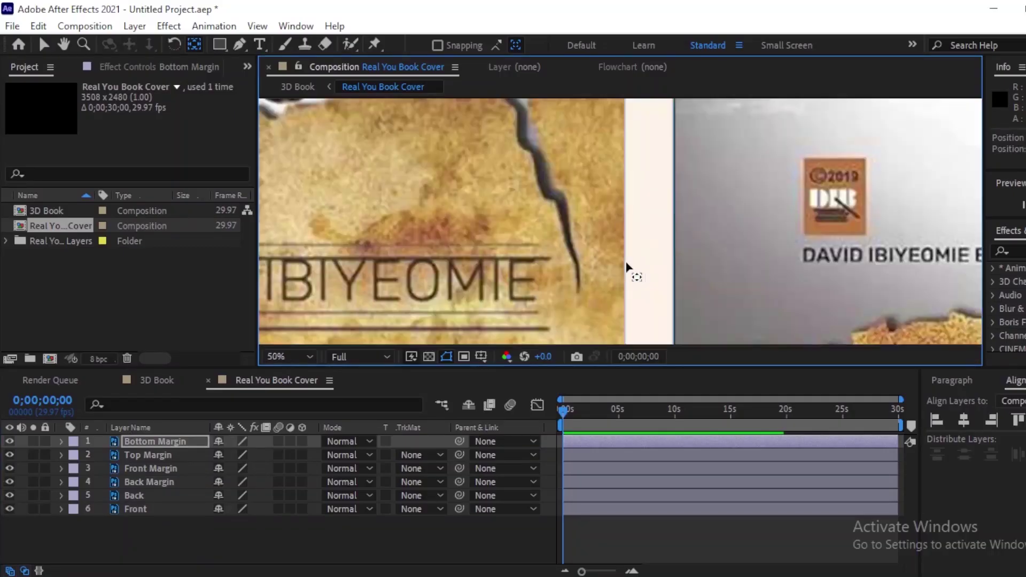
scroll(658, 276, "down", 5)
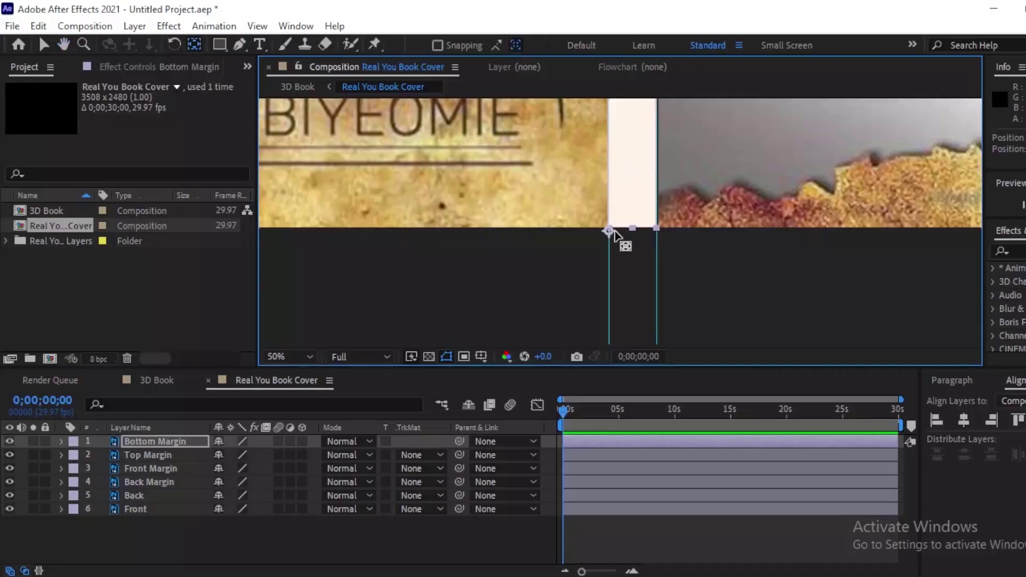
left_click(614, 234)
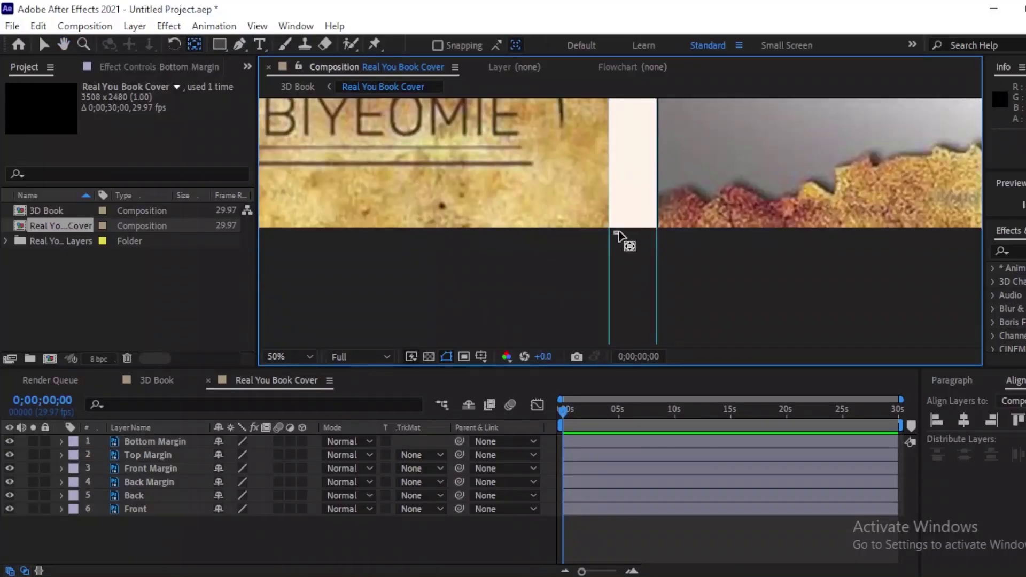
left_click(634, 440)
left_click_drag(613, 230, 640, 228)
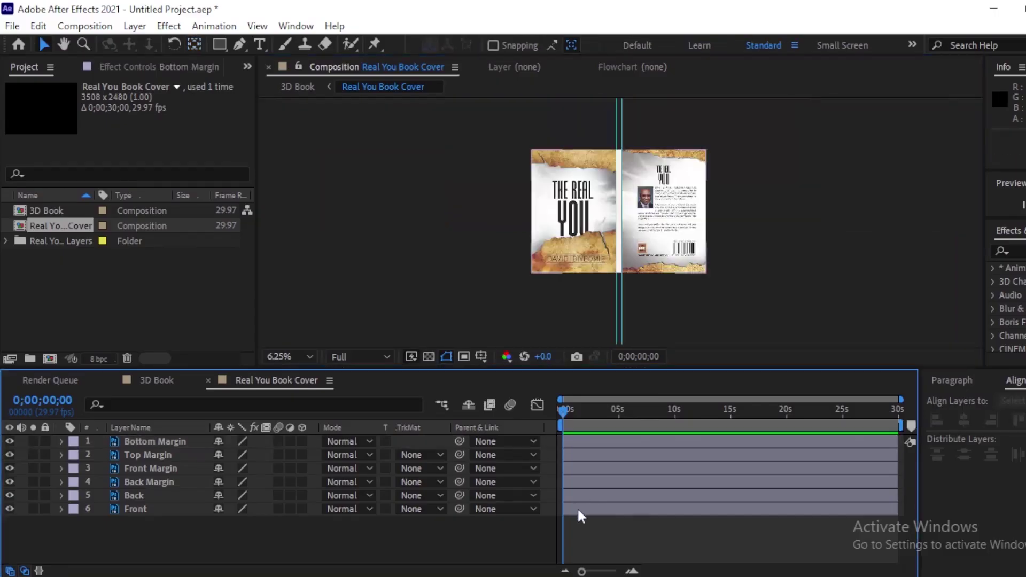
Turn all six layers, from Bottom Margin to Front, into 3D layers.
left_click(581, 511)
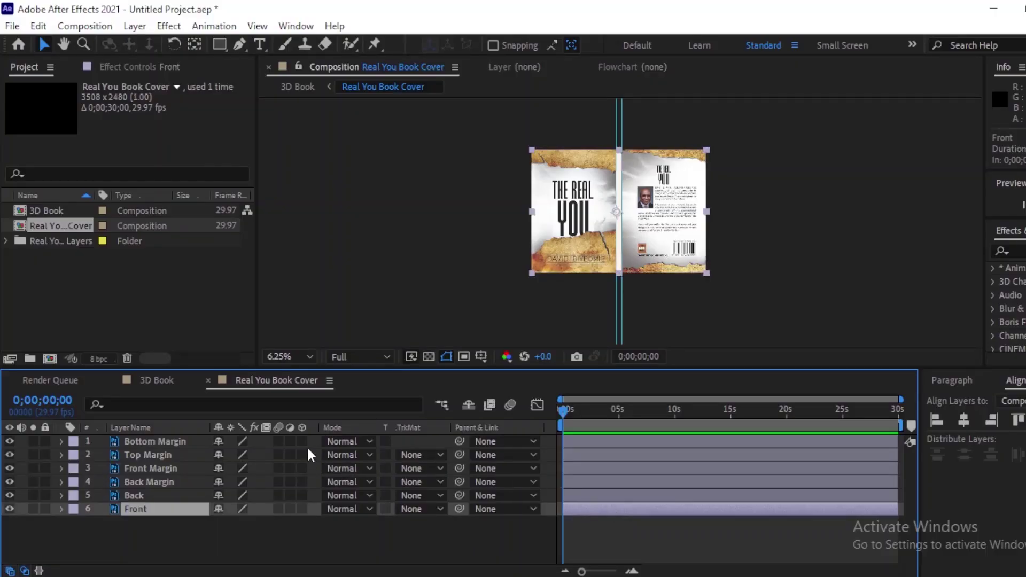
left_click_drag(301, 439, 300, 512)
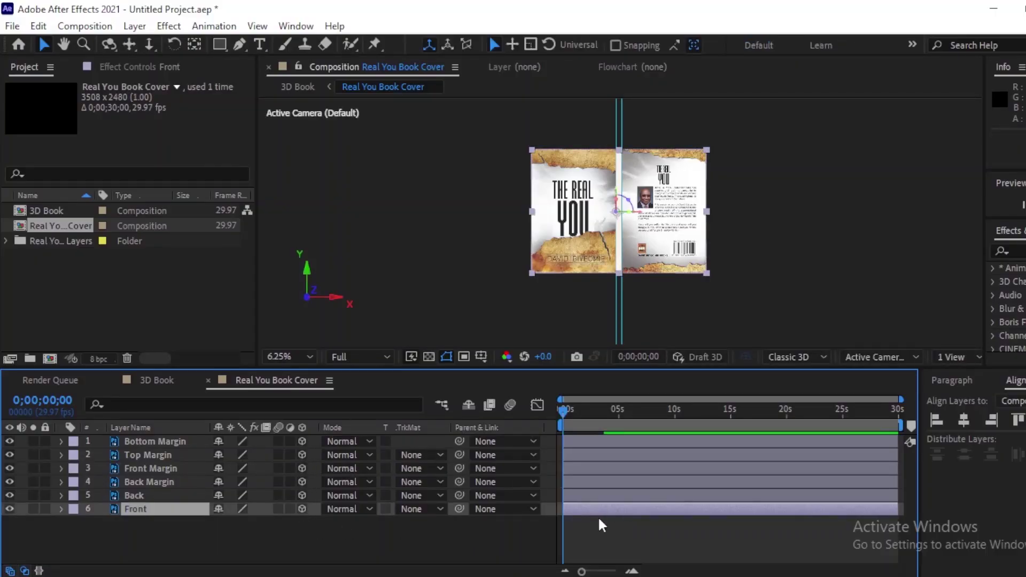
left_click(659, 540)
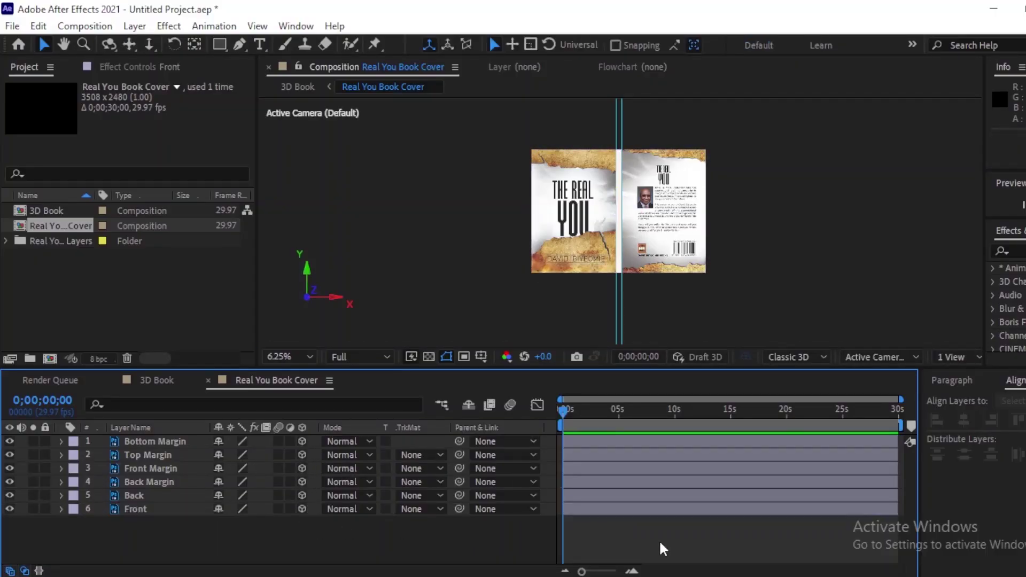
Set the Front layer's Y Rotation to 90° to fold the front cover back from the spine.
left_click(584, 510)
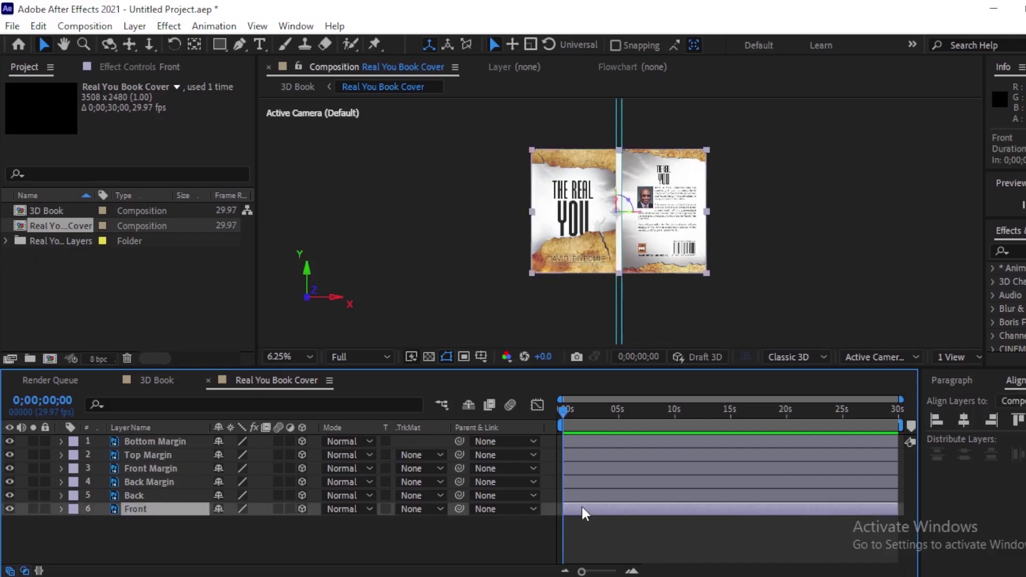
key("r")
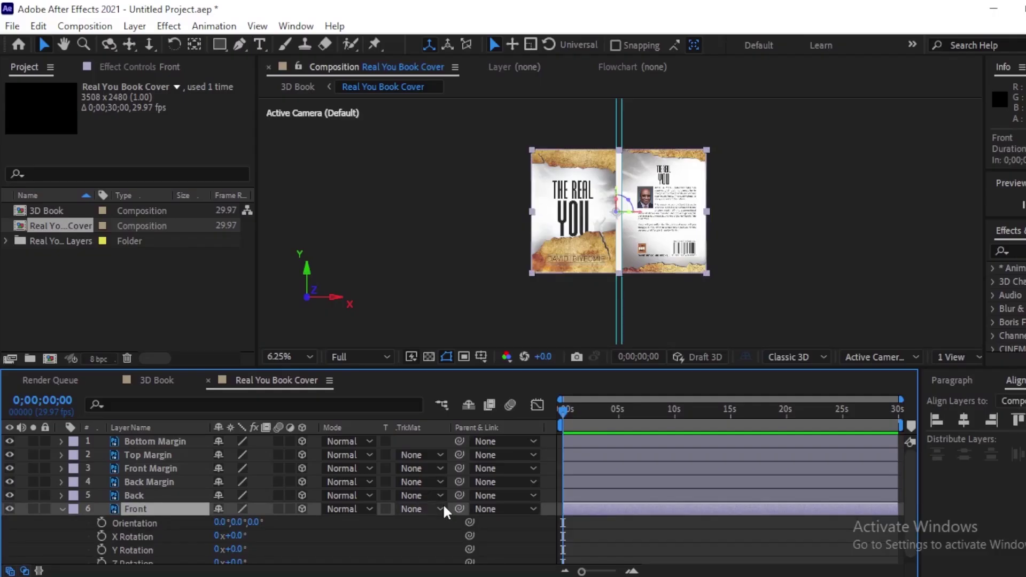
left_click_drag(913, 464, 923, 529)
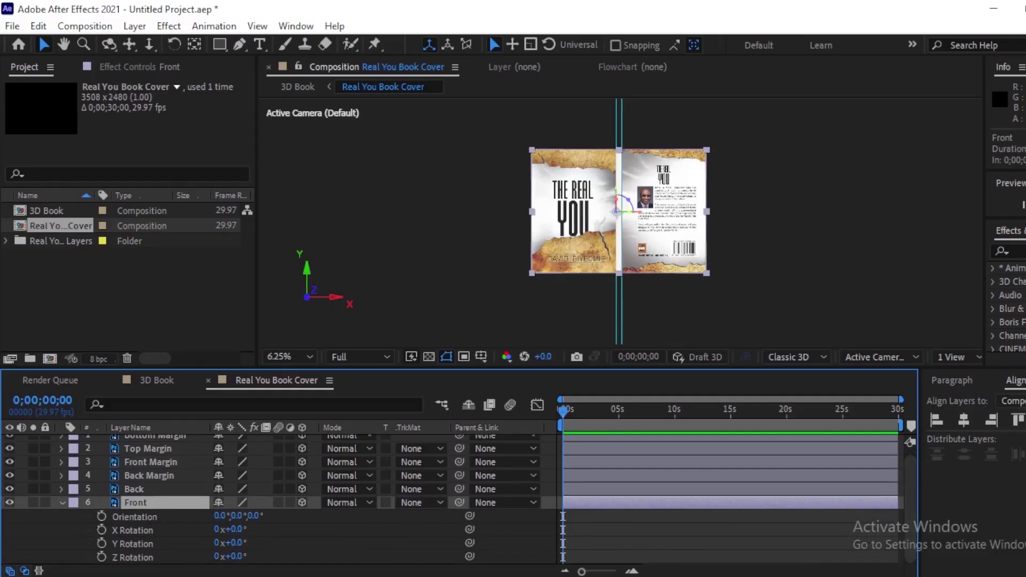
left_click(239, 543)
type("90")
key("Return")
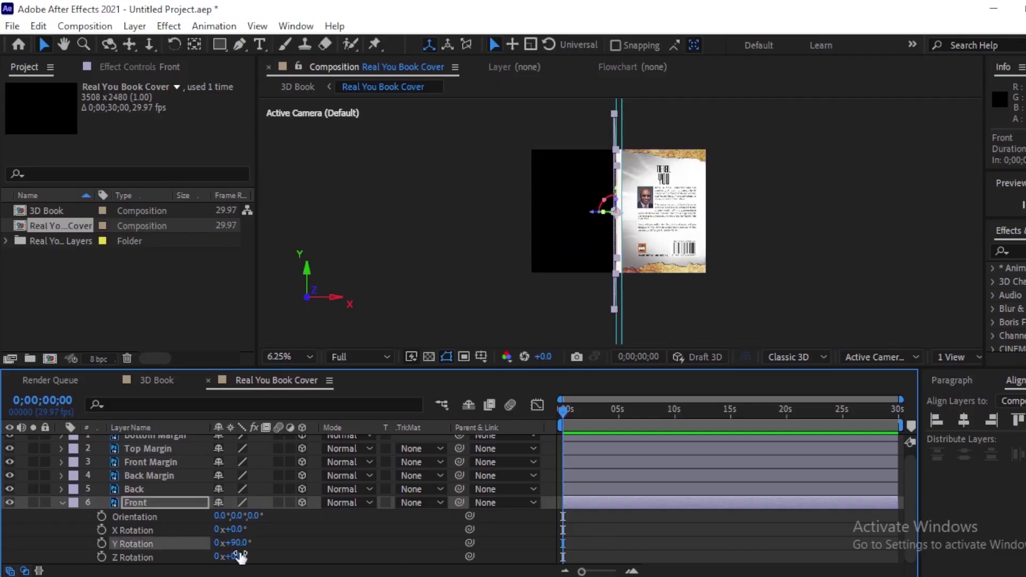
Set the Back layer's Y Rotation to 90° and collapse its rotation properties.
left_click(582, 488)
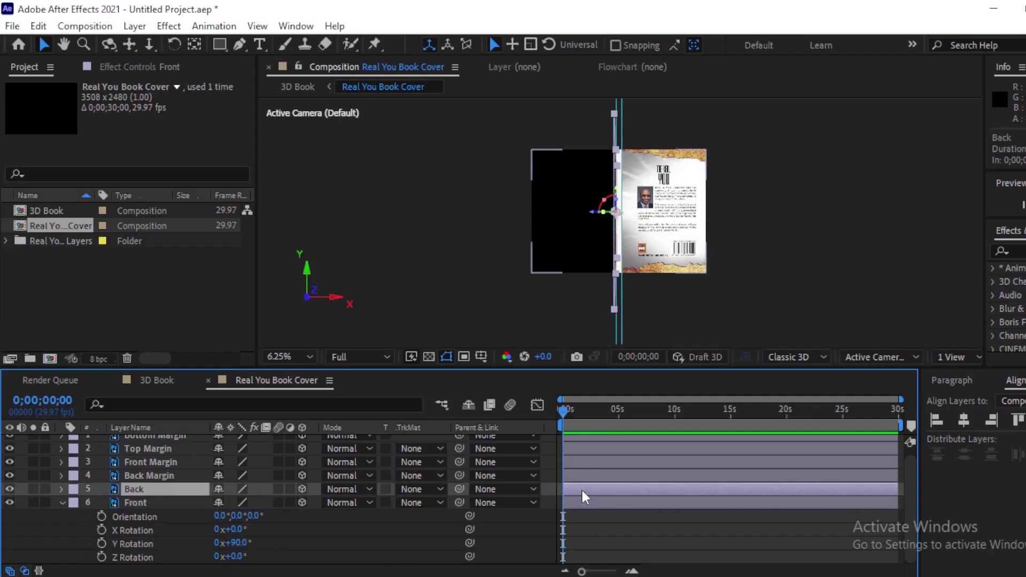
key("r")
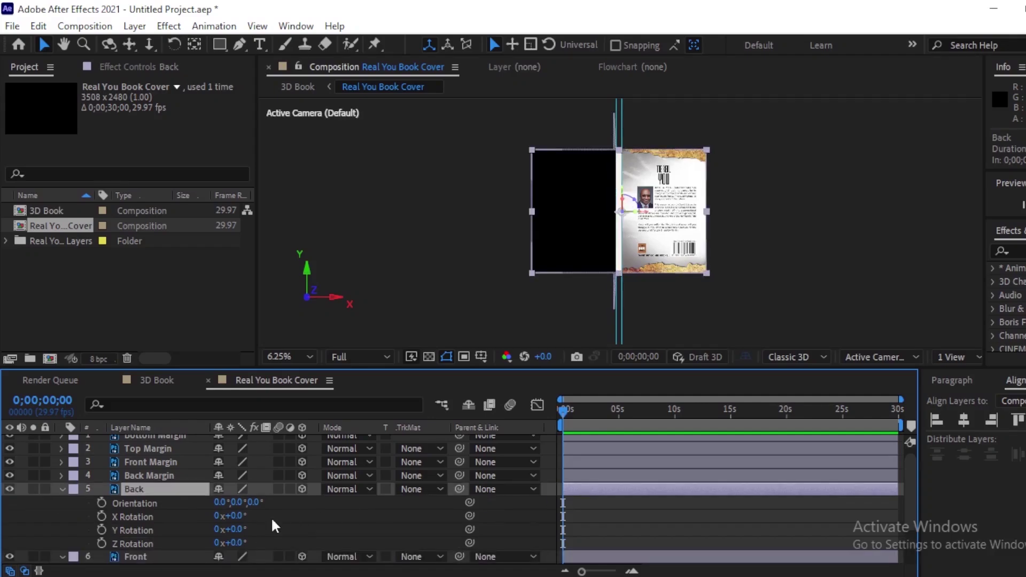
left_click(234, 529)
type("90")
key("Return")
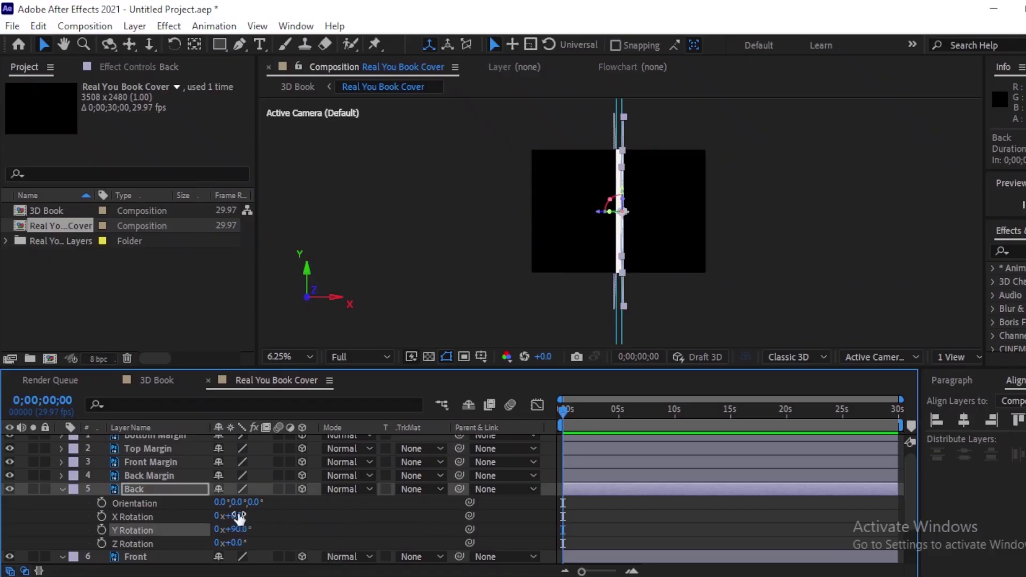
left_click(62, 489)
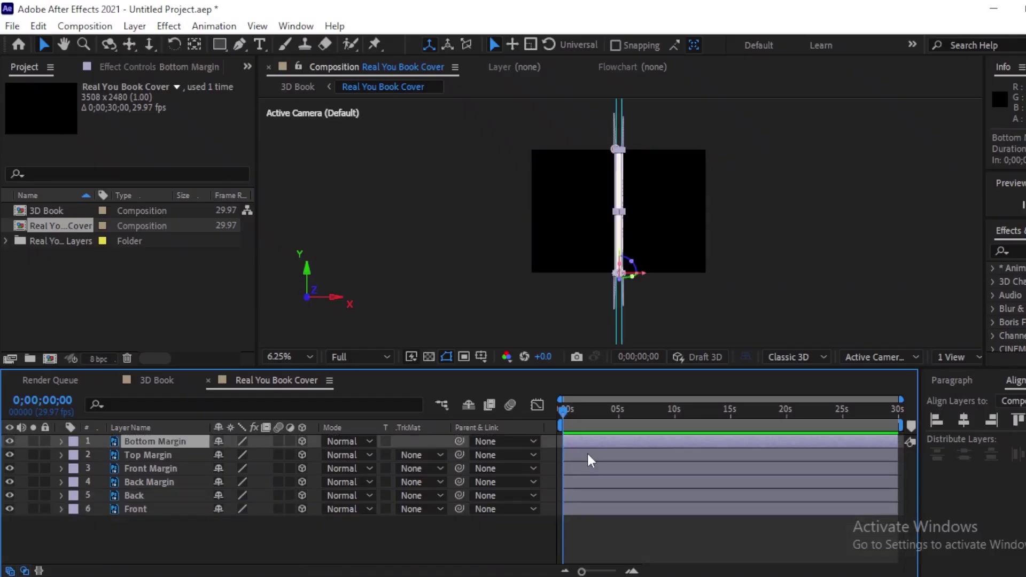
Set the Top Margin layer's X Rotation to 90°.
left_click(590, 458)
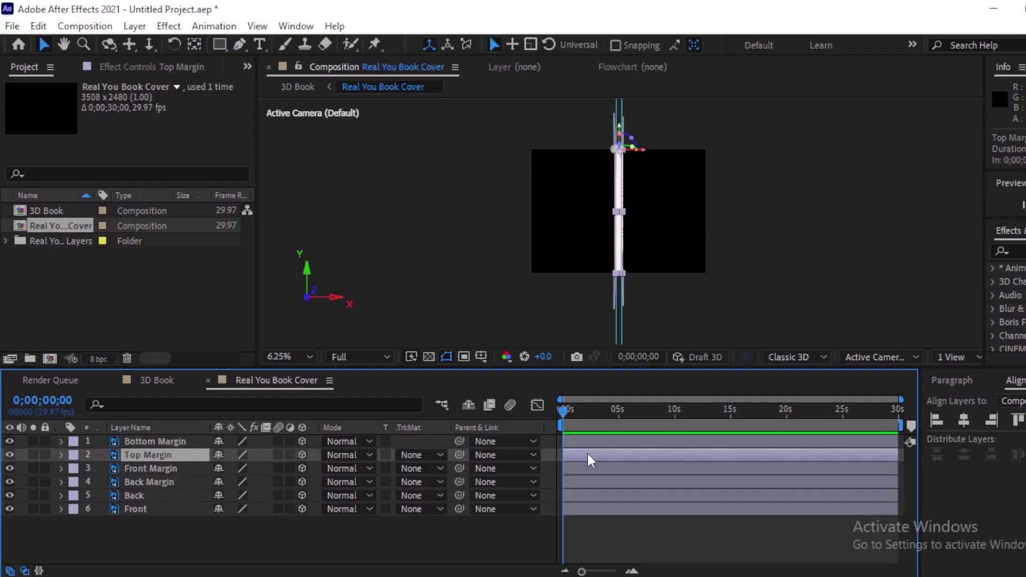
key("r")
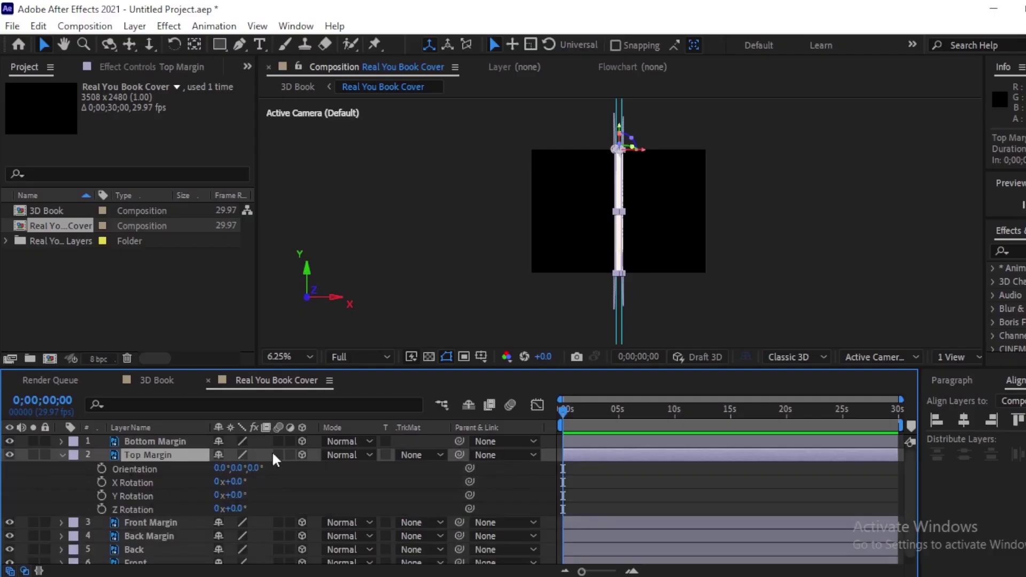
left_click(235, 483)
key("Return")
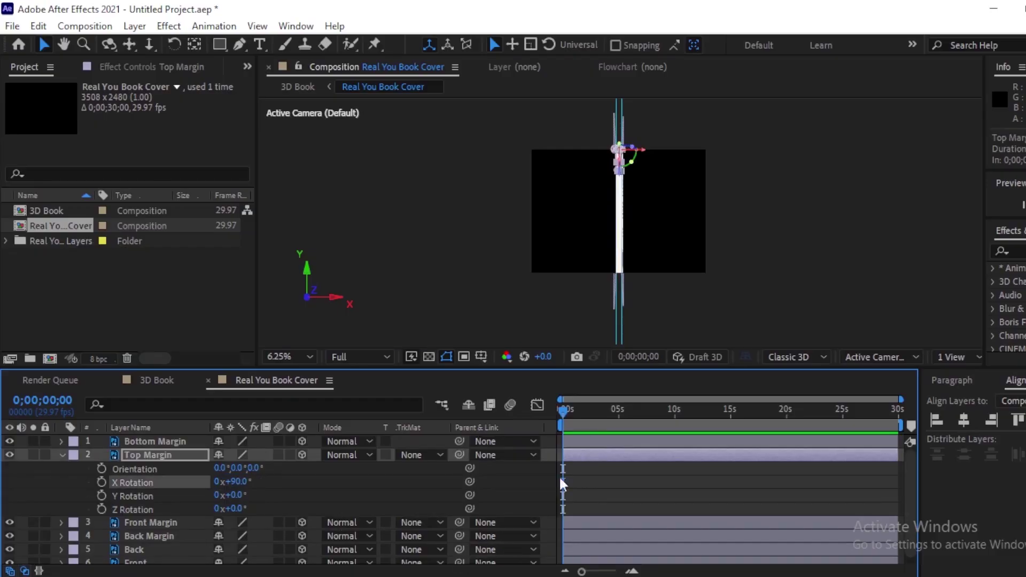
Set the Bottom Margin layer's X Rotation to 90° and deselect the layer.
left_click(595, 442)
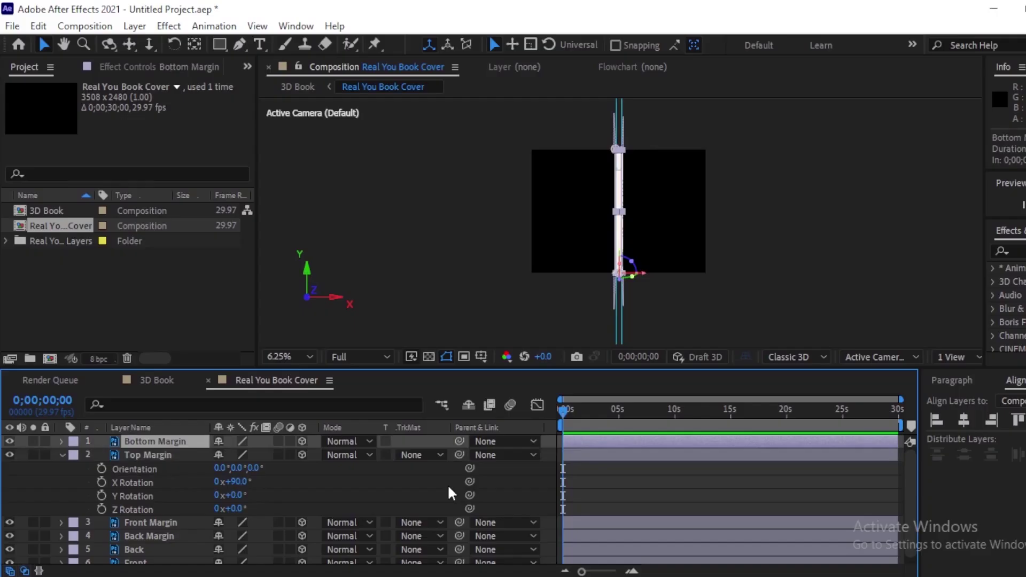
key("r")
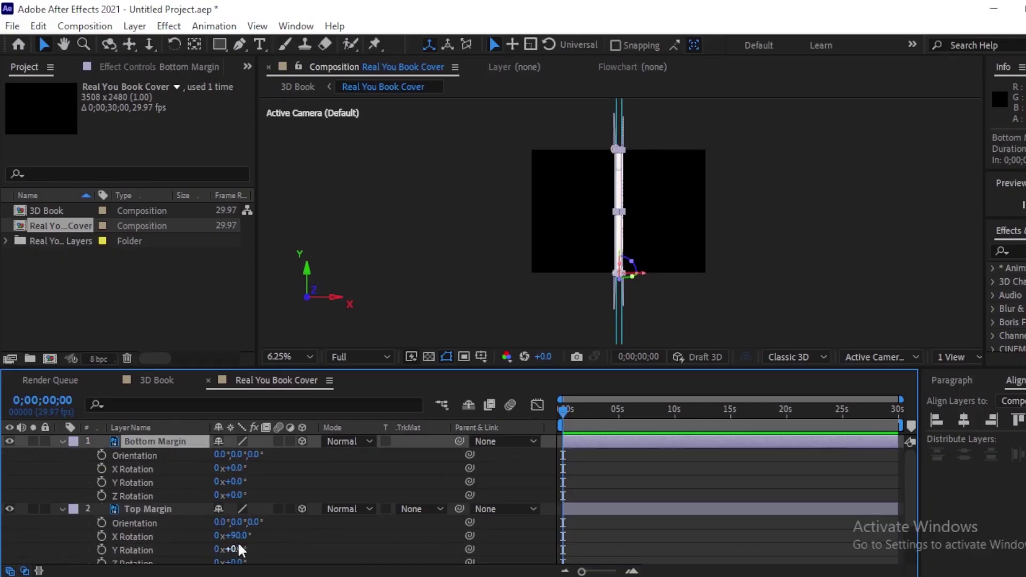
left_click(235, 469)
type("90")
key("Return")
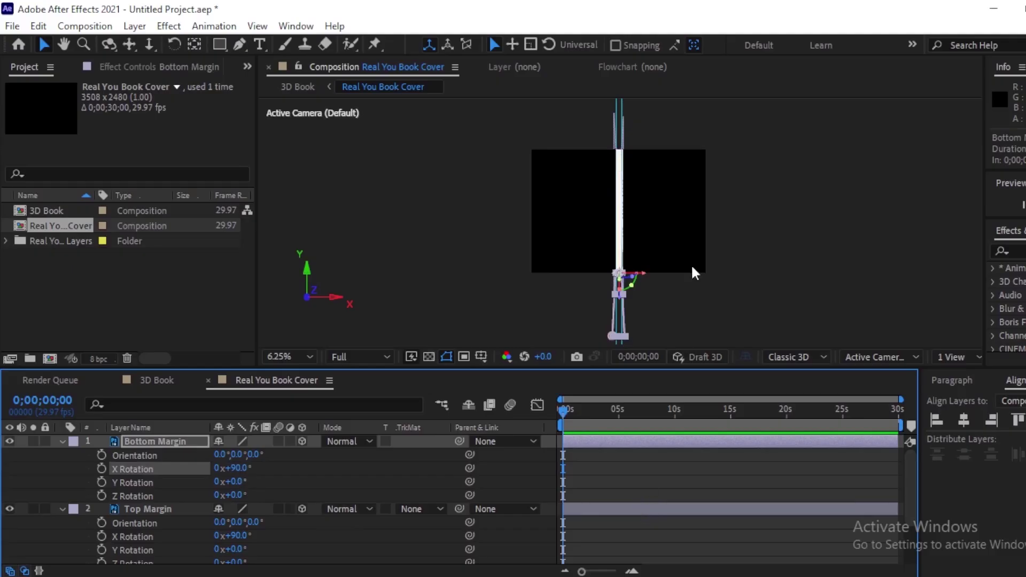
left_click(640, 466)
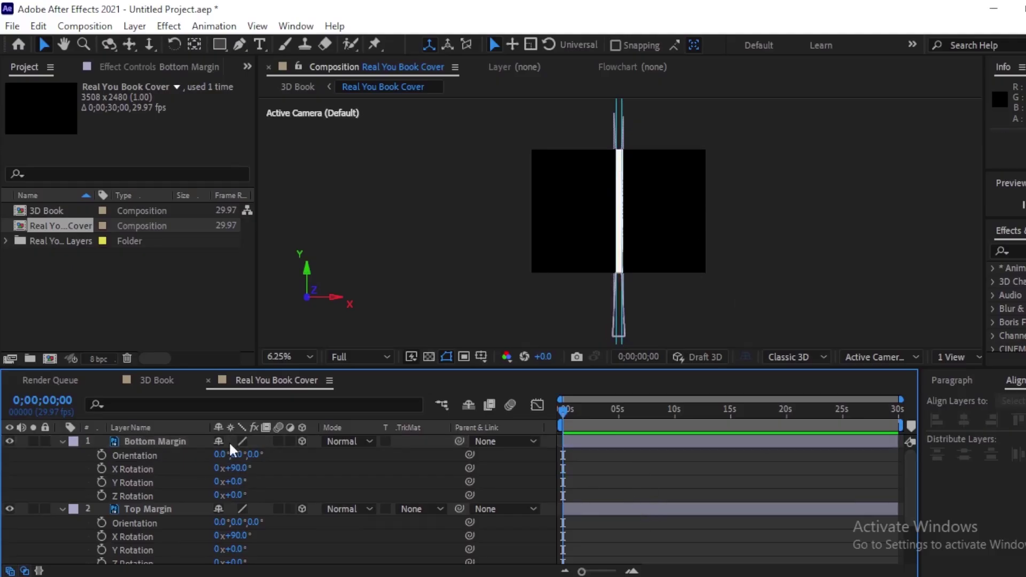
In the 3D Book composition, make the Real You Book Cover layer 3D and collapse its transformations.
left_click(148, 378)
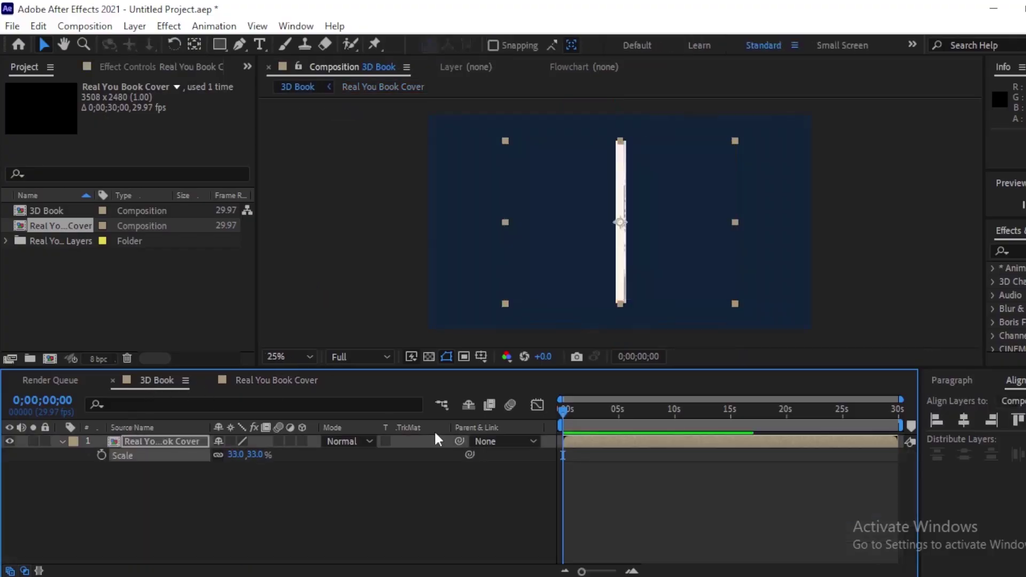
left_click(300, 441)
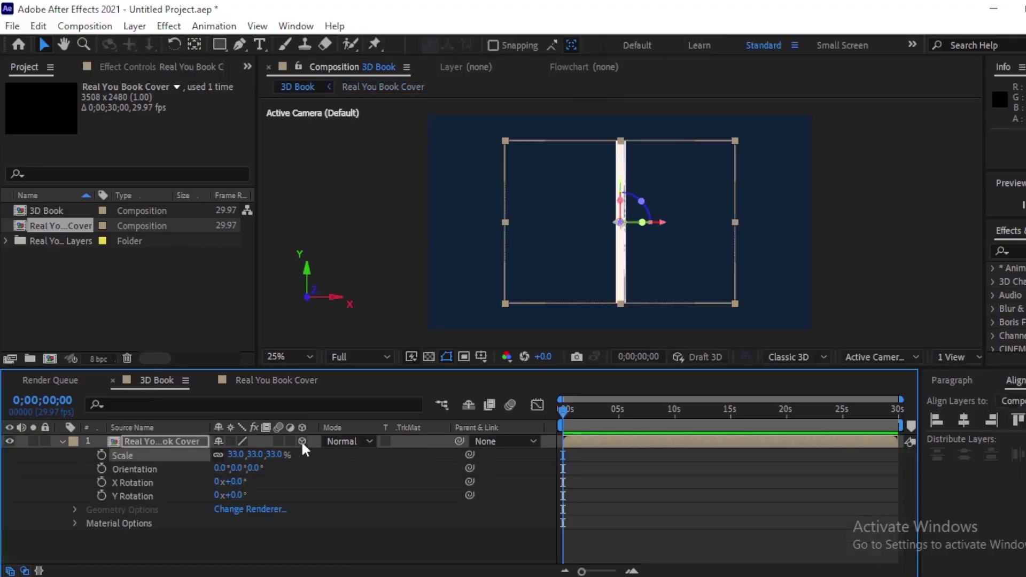
left_click(231, 441)
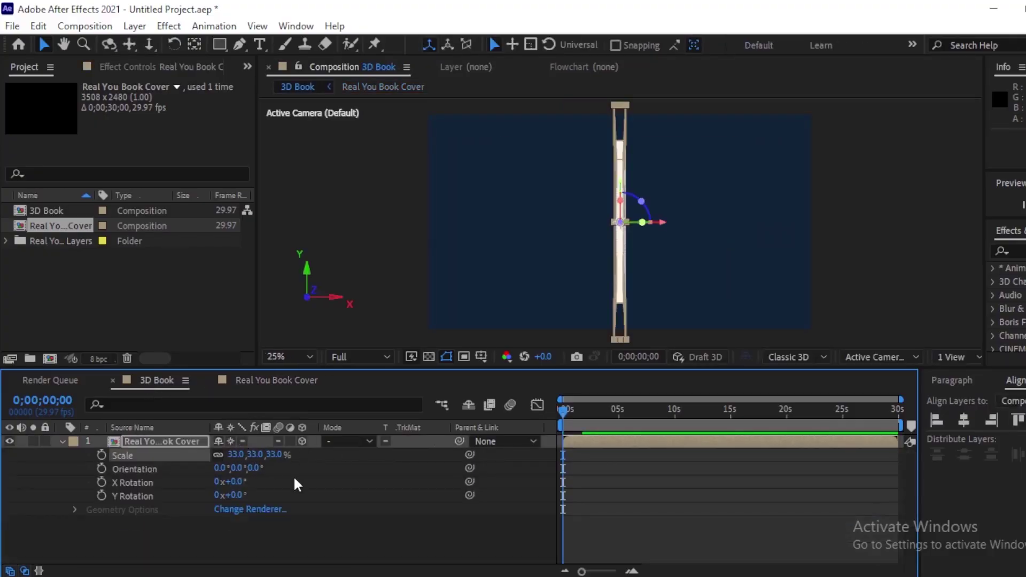
left_click(62, 441)
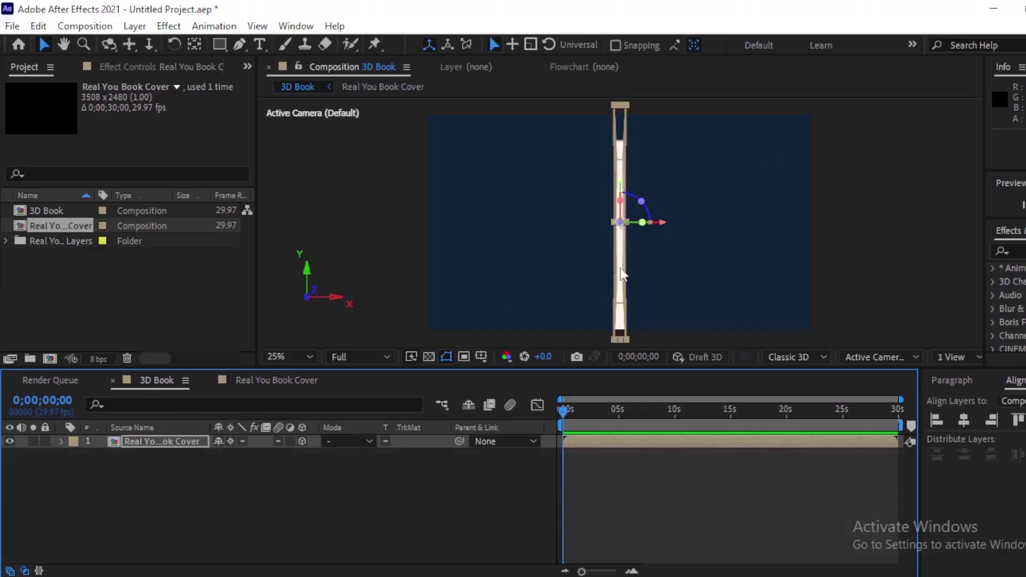
Try a Y Rotation of 75° on the Real You Book Cover layer to check the folded faces, and undo it.
key("r")
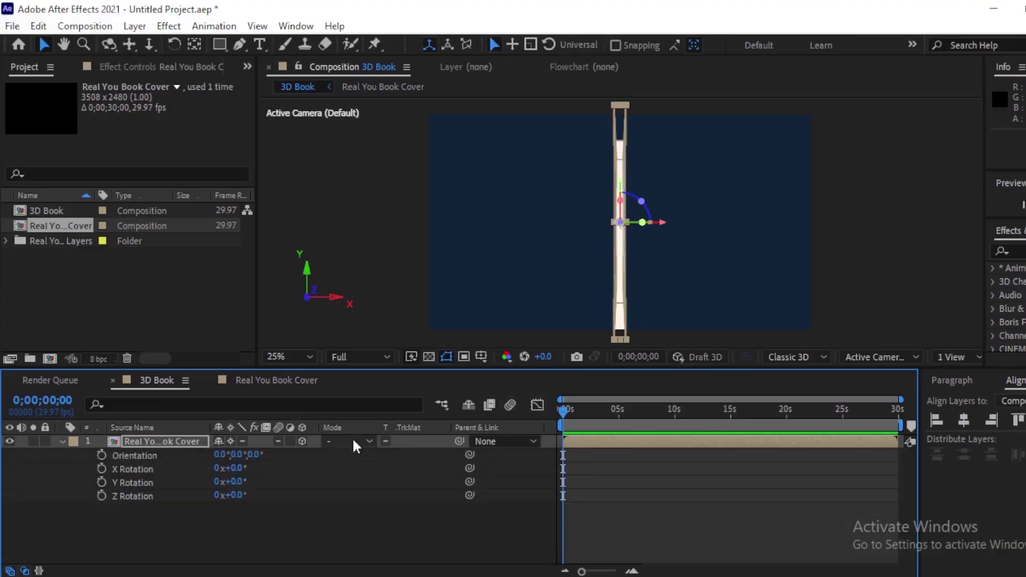
left_click_drag(233, 484, 300, 490)
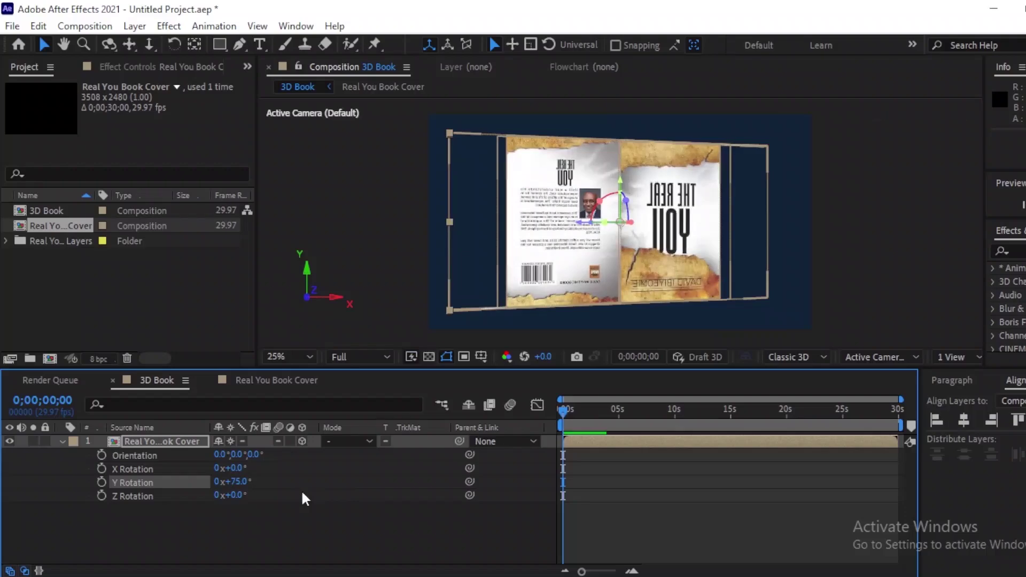
key("ctrl+z")
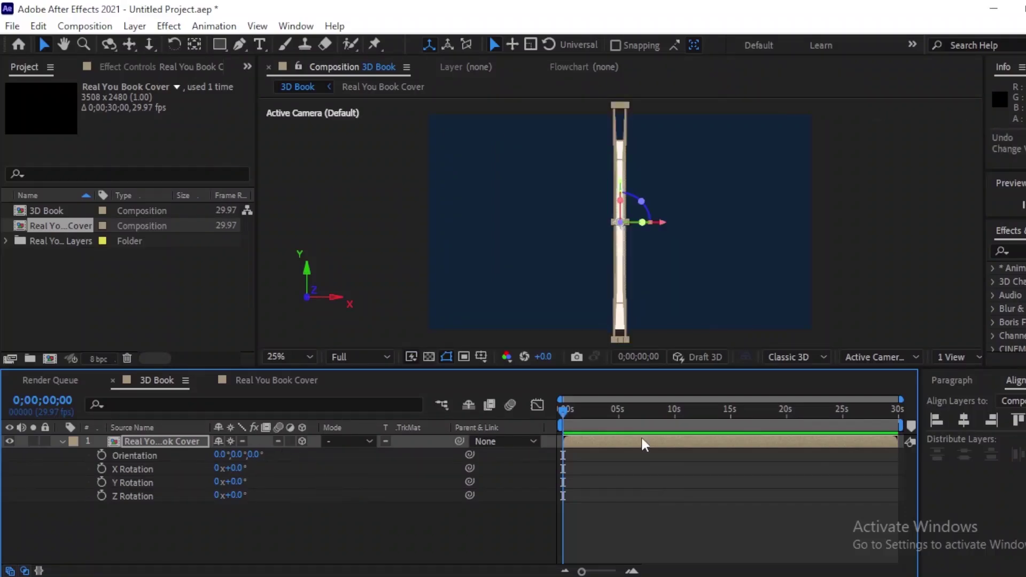
In the Real You Book Cover composition, set the Back layer's Y Rotation to -90° and collapse its properties.
double_click(642, 439)
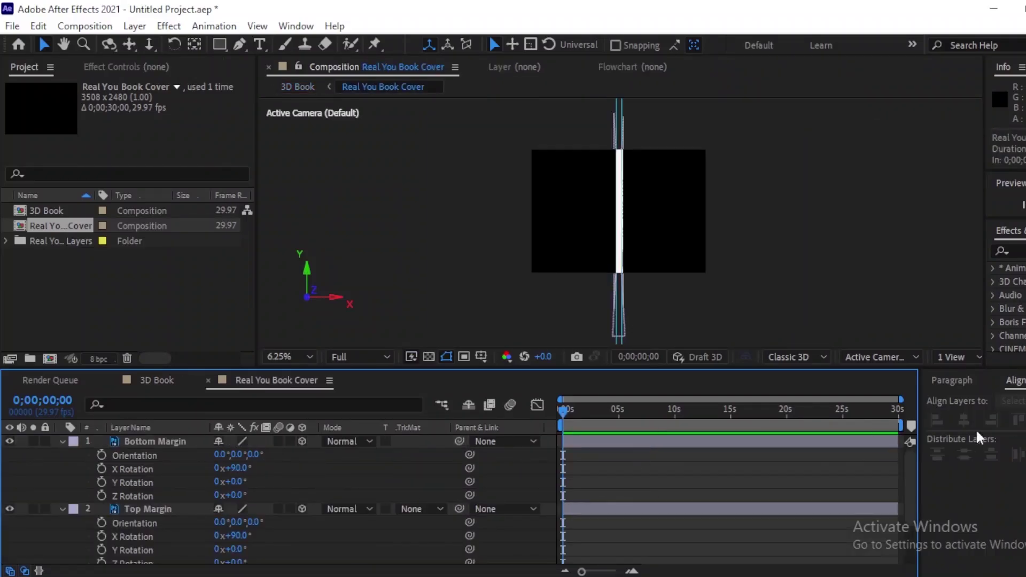
left_click_drag(910, 479, 913, 532)
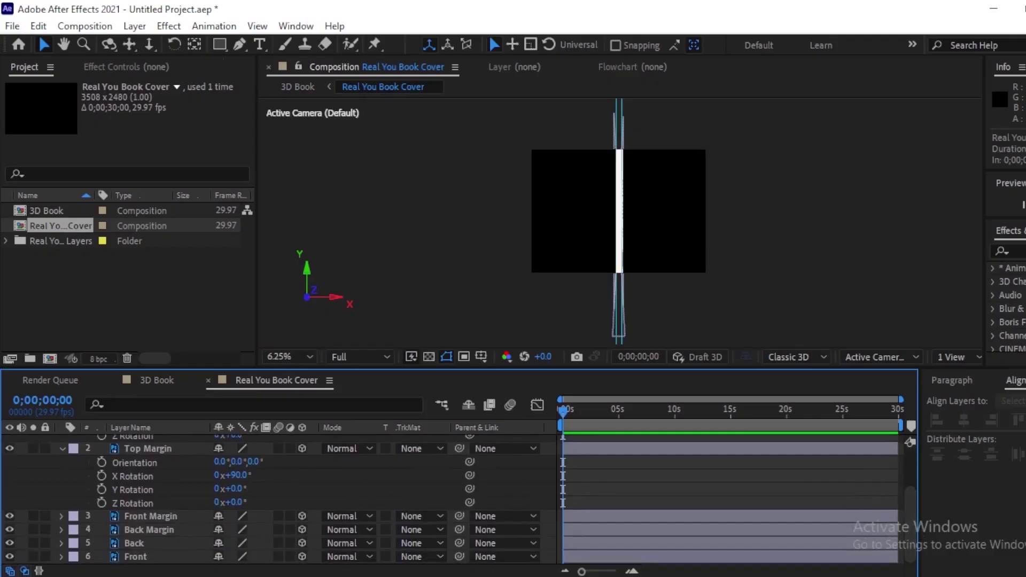
left_click(589, 543)
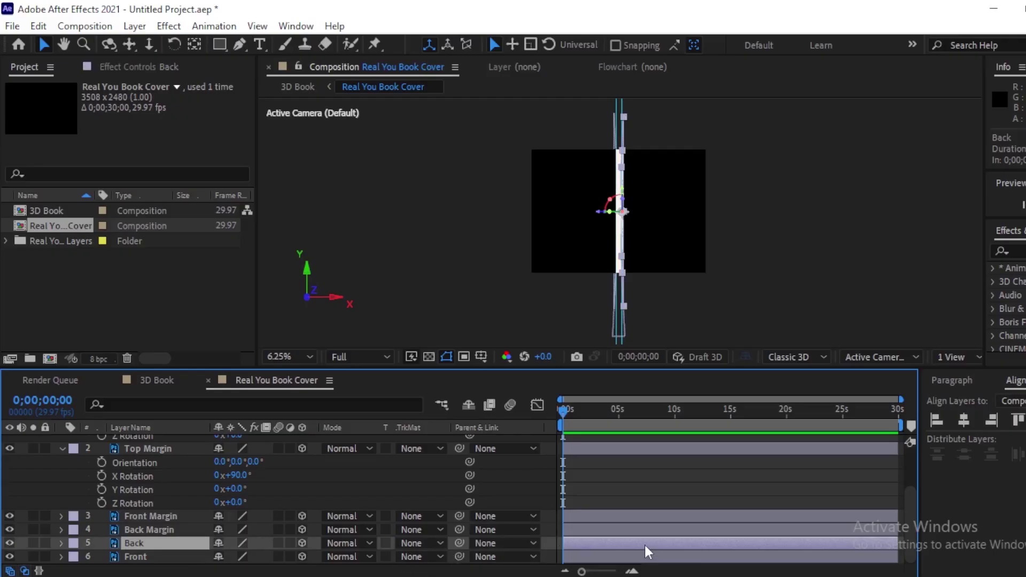
key("r")
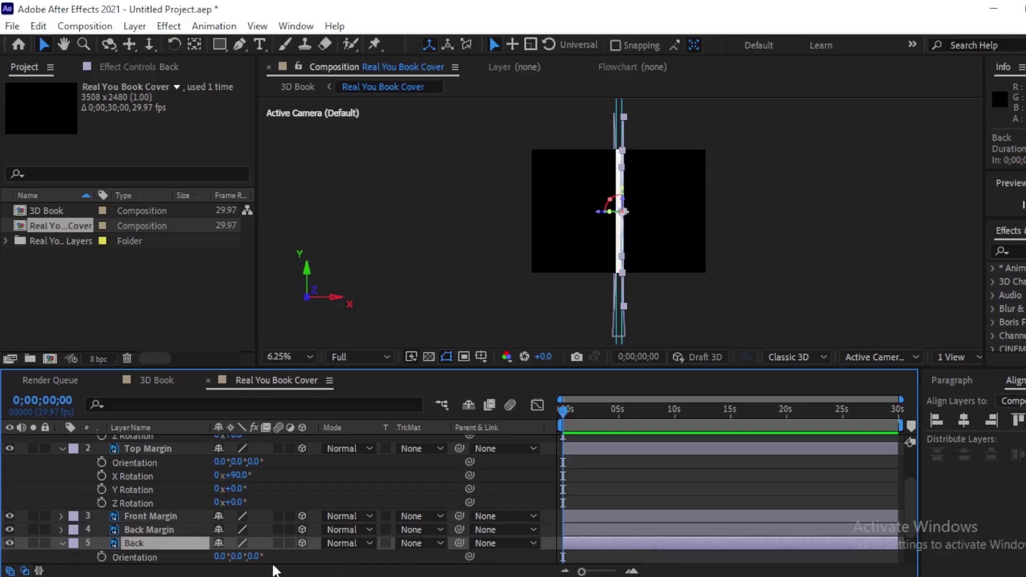
left_click_drag(910, 497, 911, 551)
left_click(236, 529)
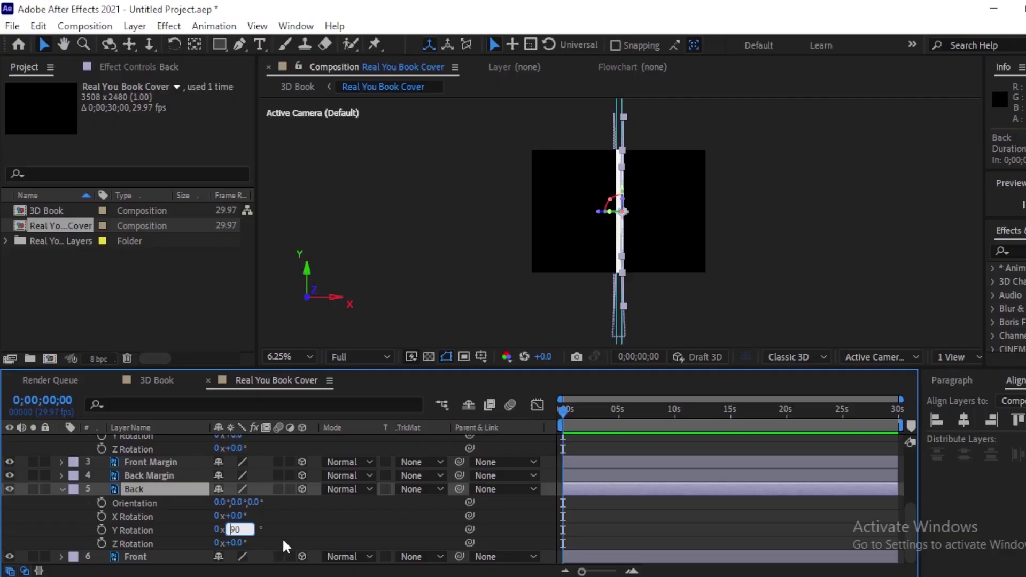
type("-")
key("Return")
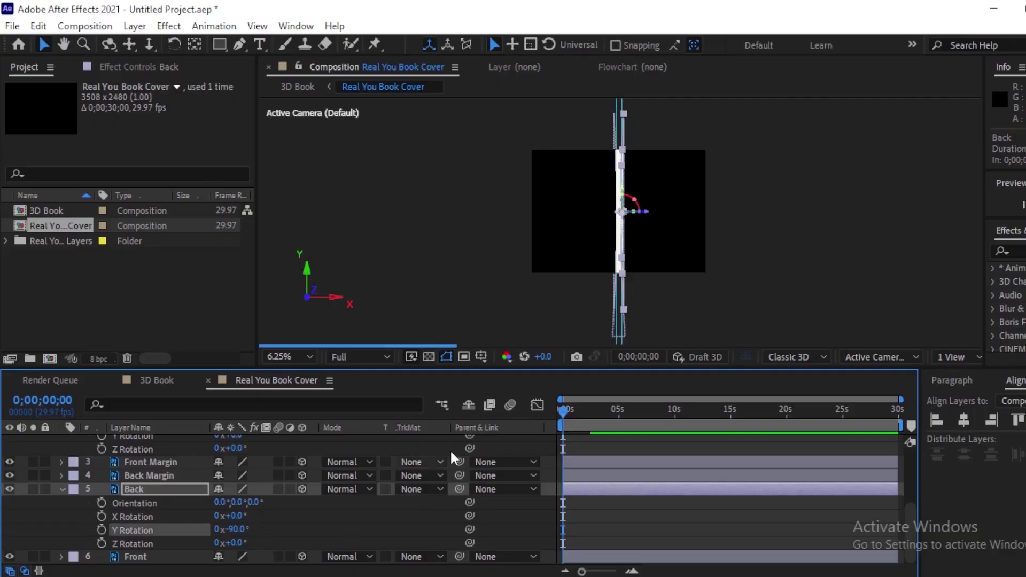
left_click(62, 489)
Test the nested book in the 3D Book composition at a Y Rotation of 87°, and reset it to 0°.
left_click(156, 379)
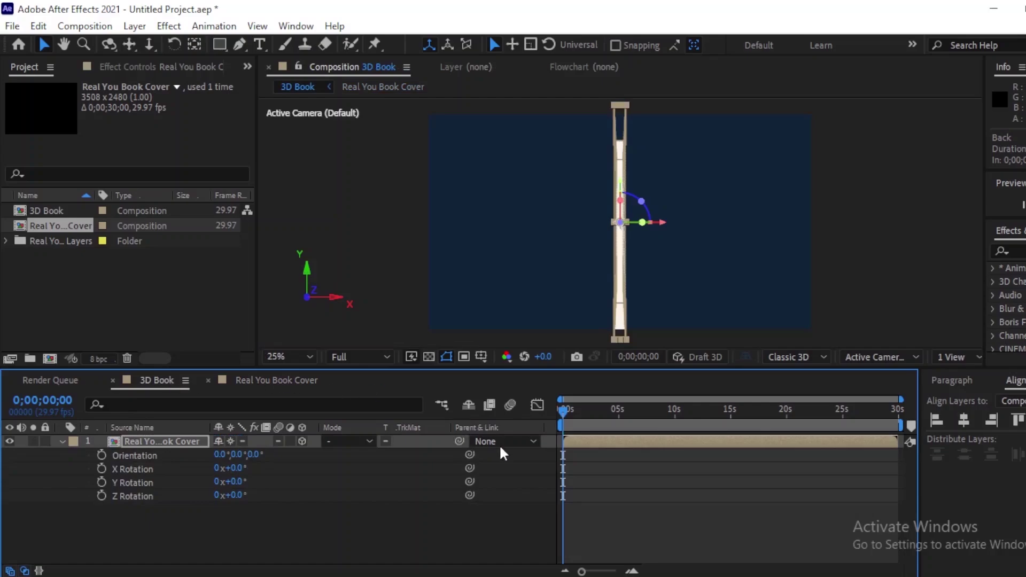
left_click(244, 483)
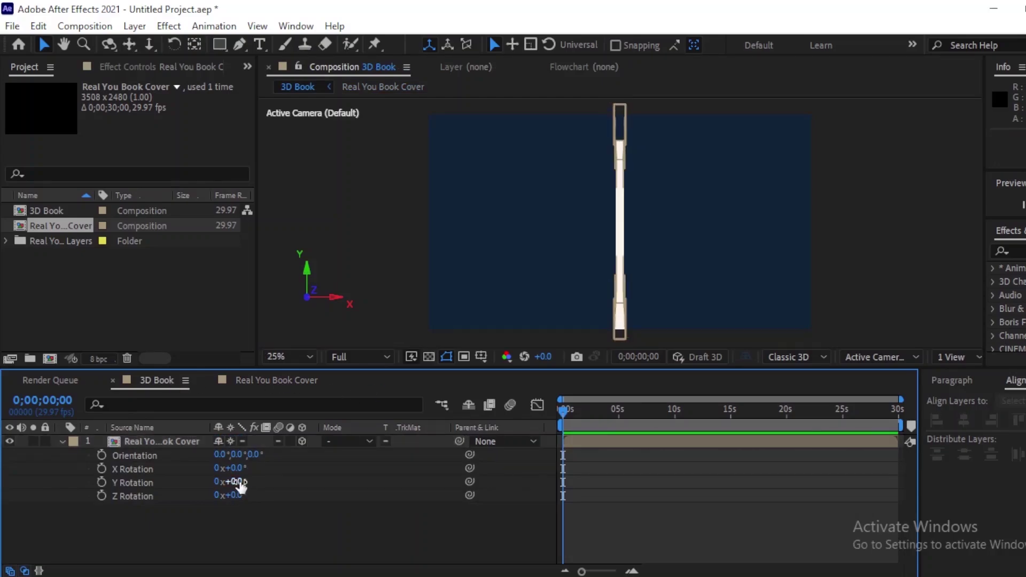
left_click_drag(242, 482, 318, 492)
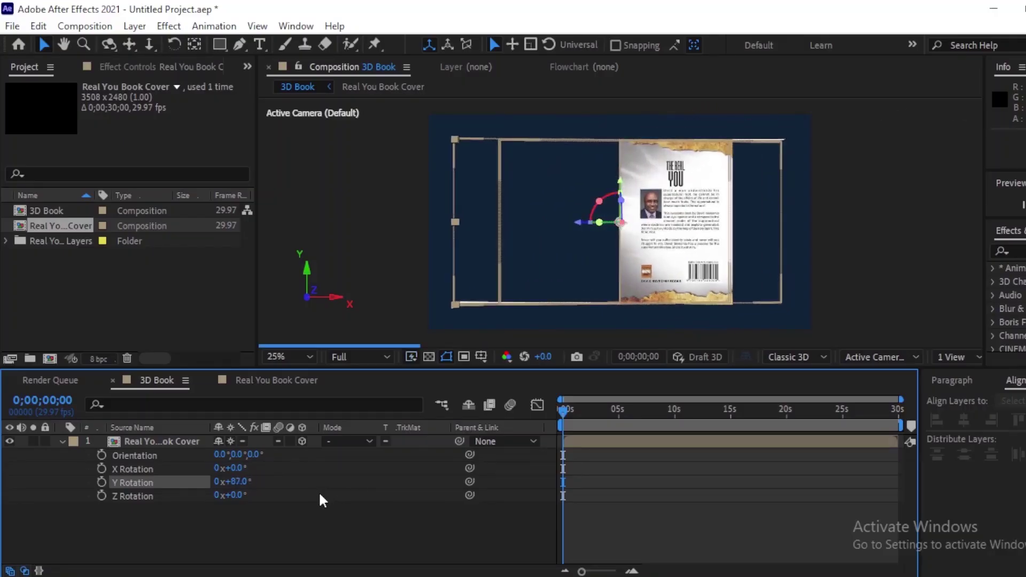
left_click(235, 483)
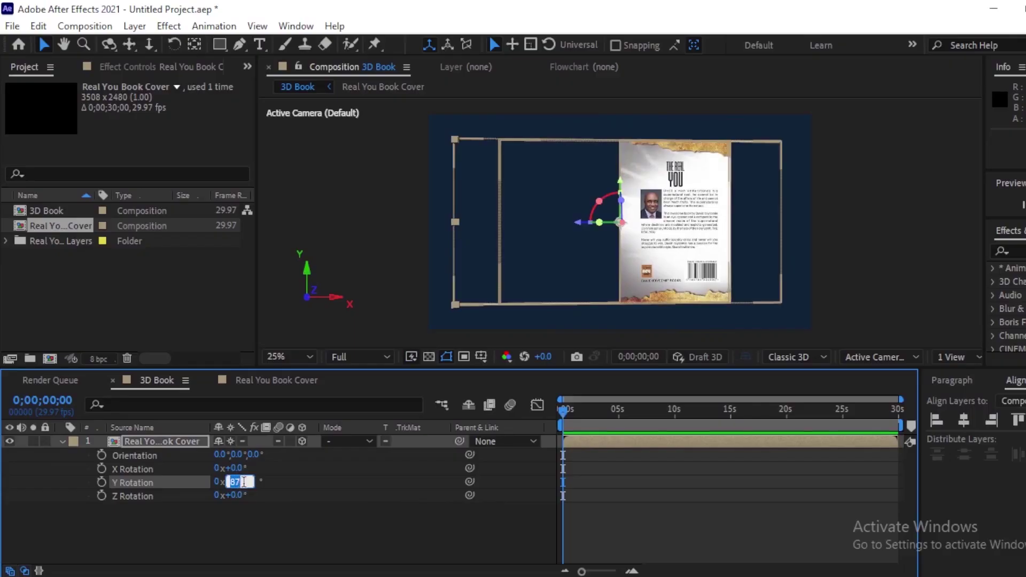
type("0")
key("Return")
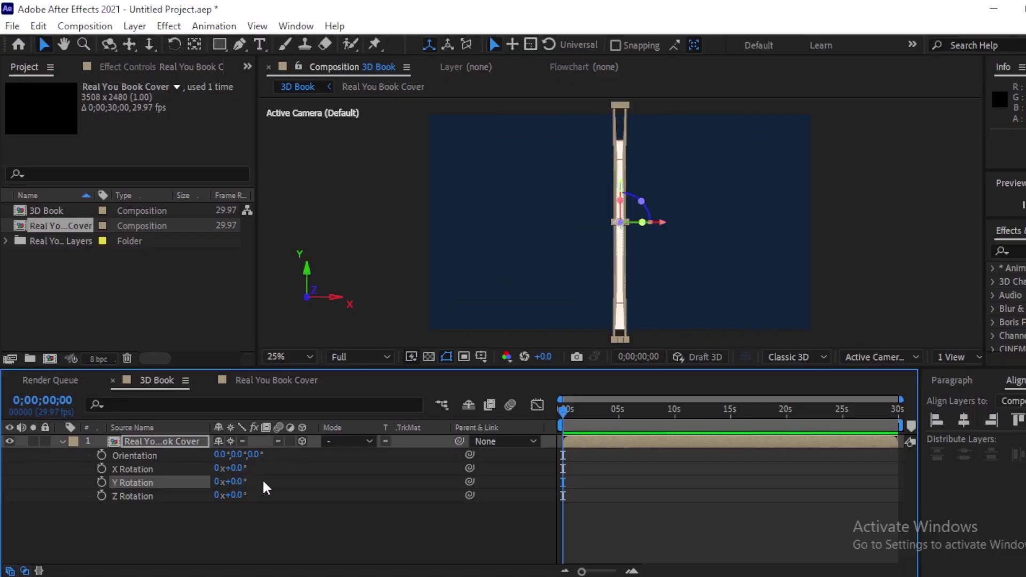
In the Real You Book Cover composition, lower the top edge of the Bottom Margin layer's mask below the upper end of the spine.
double_click(636, 437)
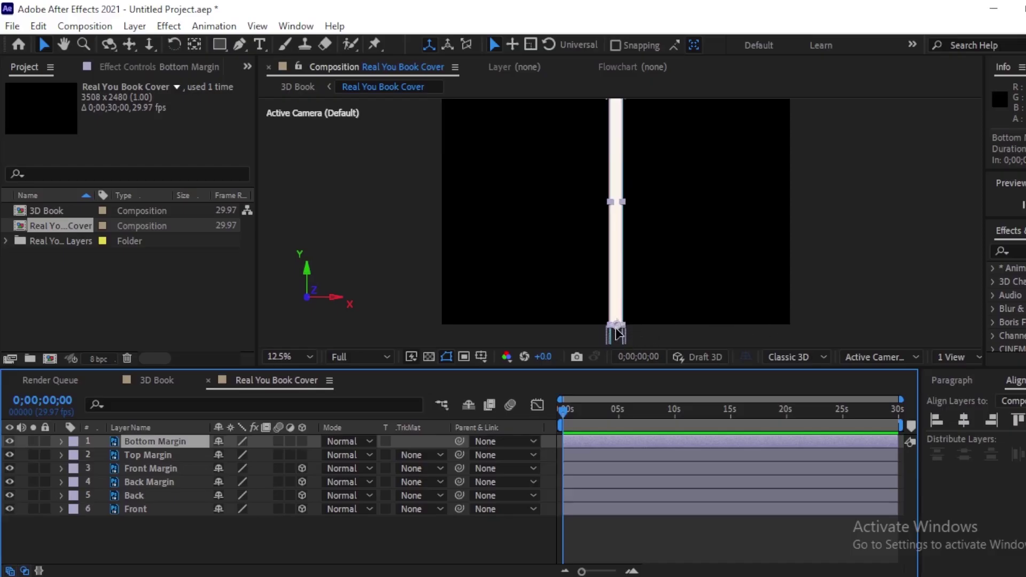
key("space")
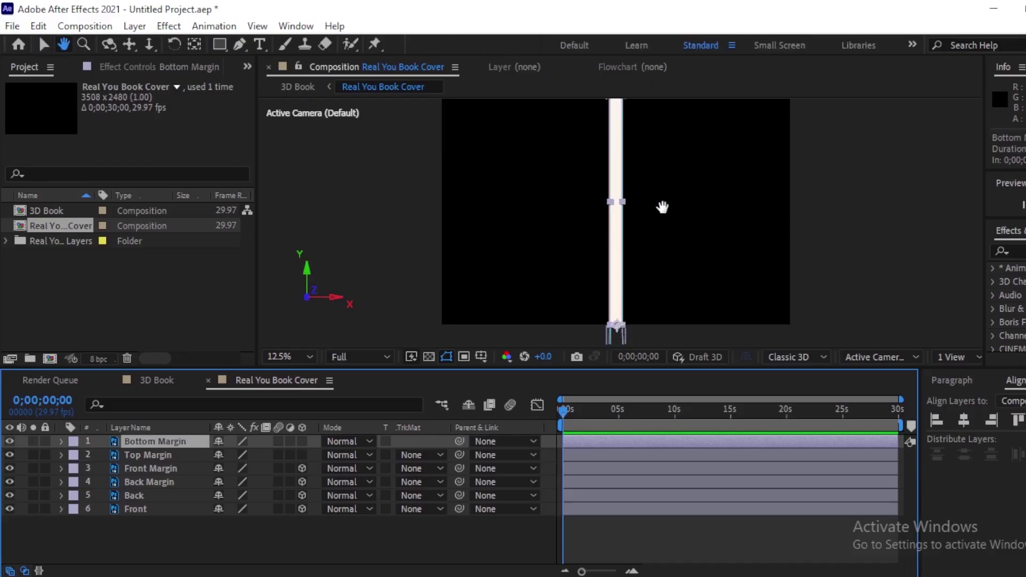
left_click_drag(663, 211, 661, 225)
key("comma")
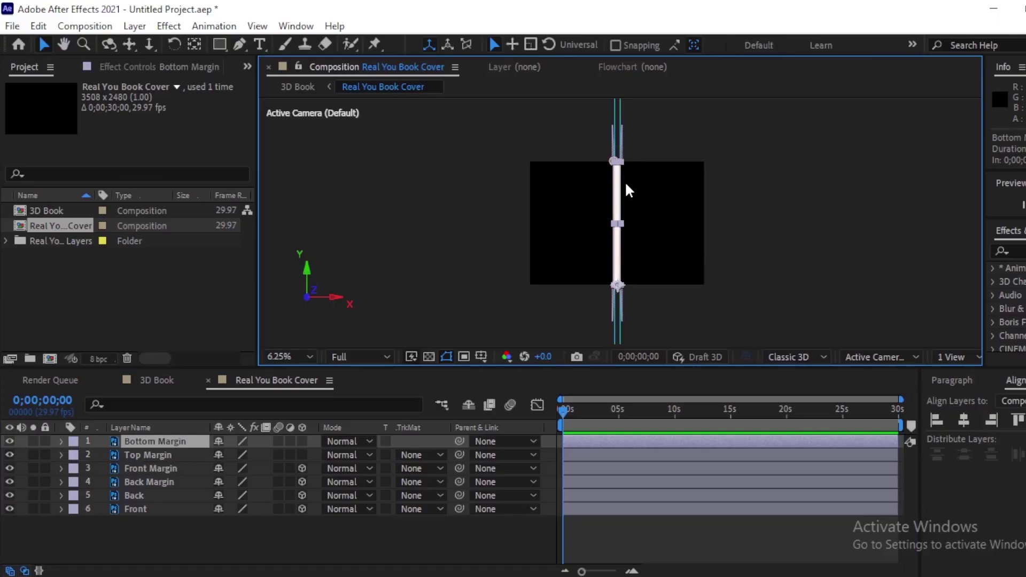
key("period")
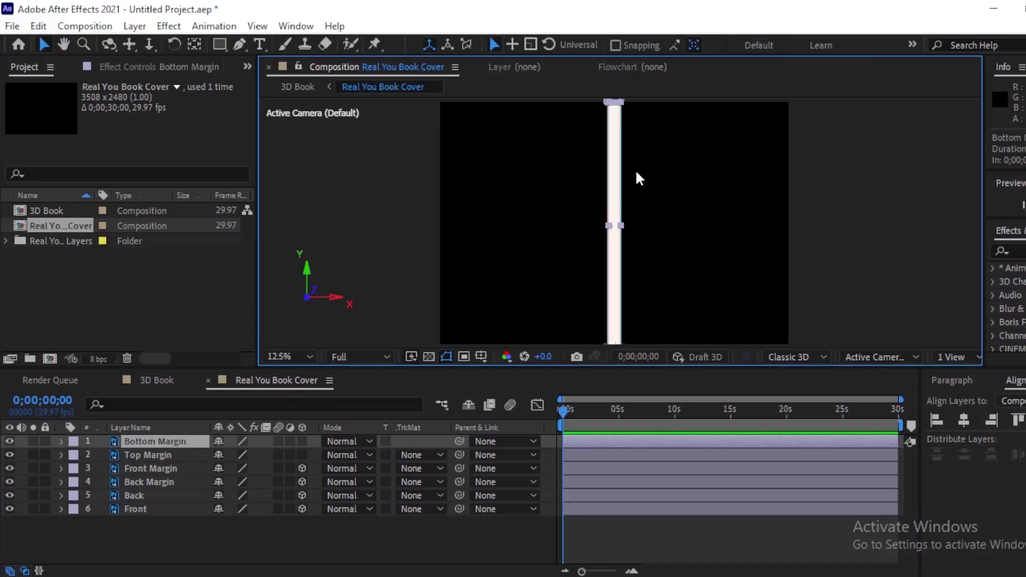
scroll(625, 137, "up", 1)
scroll(626, 141, "up", 1)
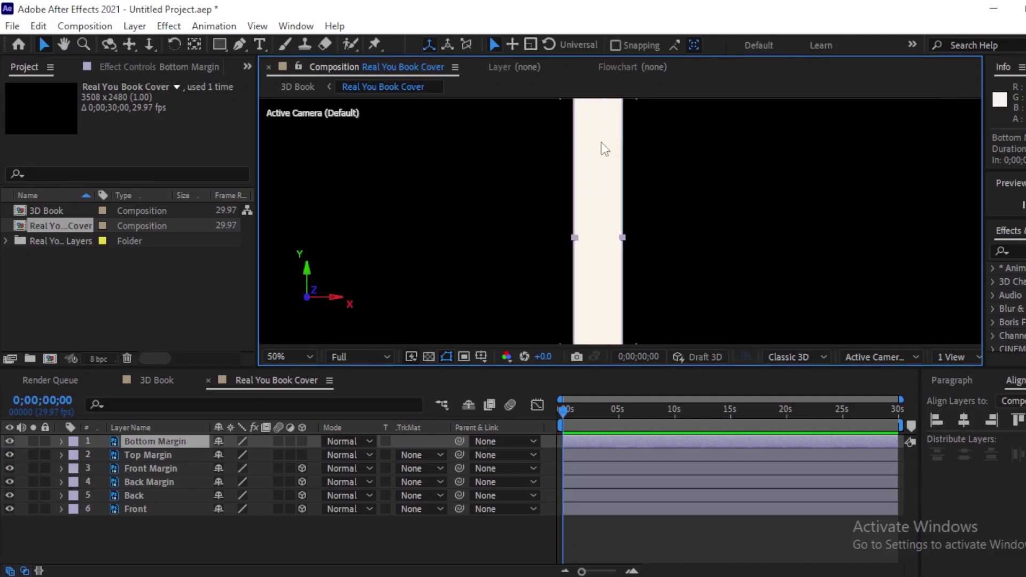
key("space")
left_click_drag(595, 176, 592, 323)
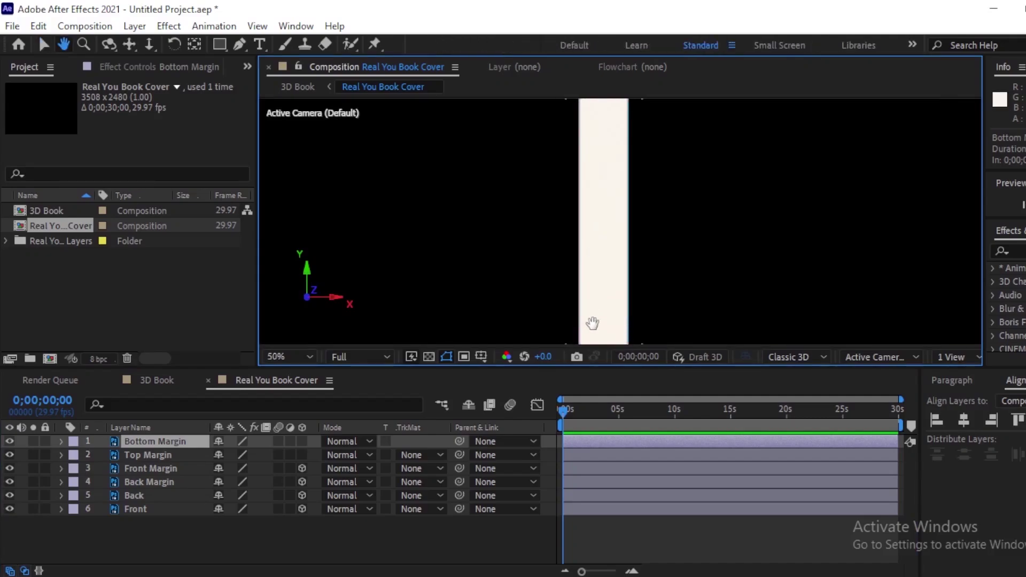
mouse_move(608, 152)
left_mouse_down()
mouse_move(604, 300)
mouse_move(612, 262)
left_mouse_up()
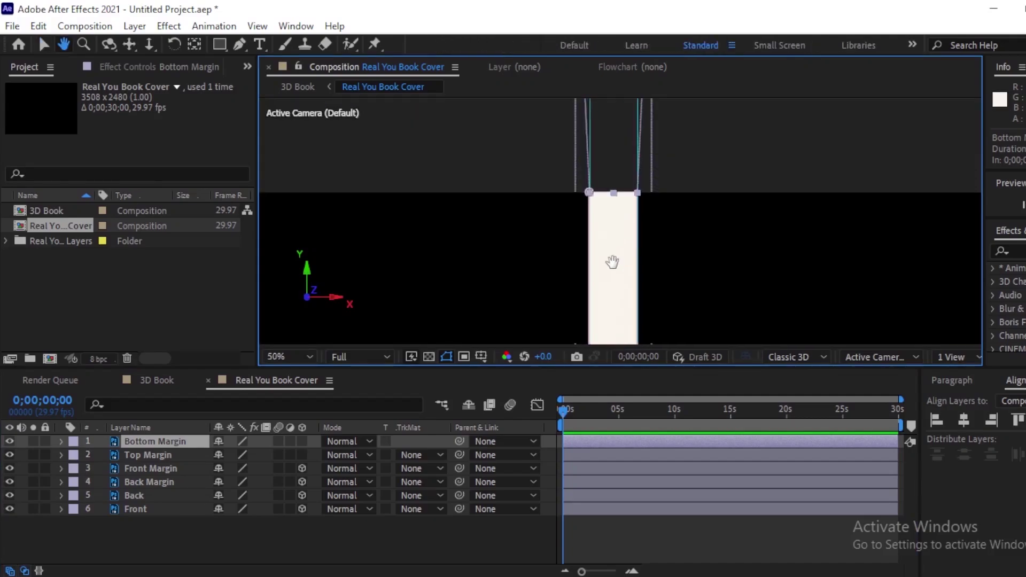
left_click_drag(613, 194, 627, 300)
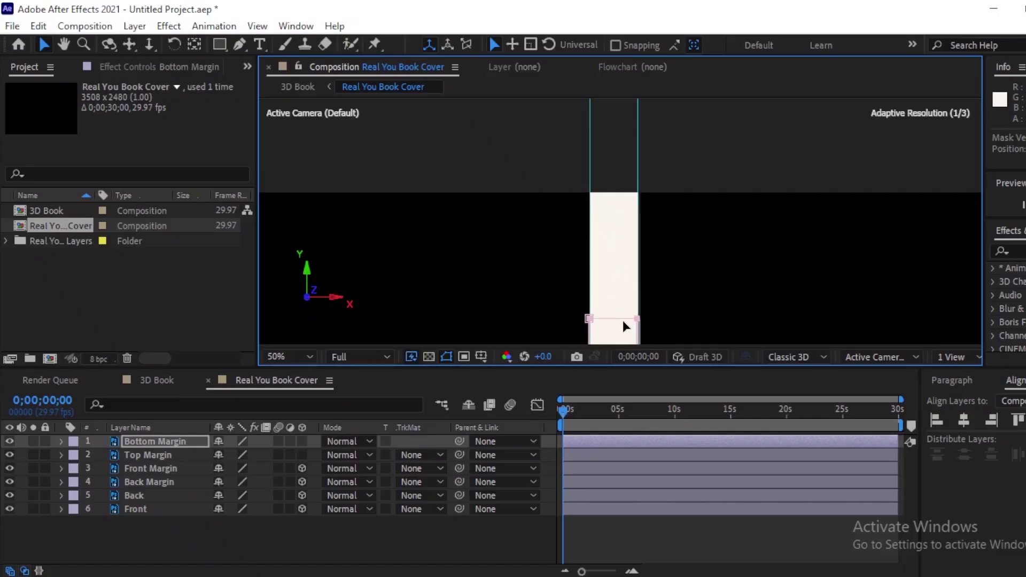
Show the Title/Action Safe guides over the Real You Book Cover composition.
key("h")
left_click_drag(733, 302, 735, 87)
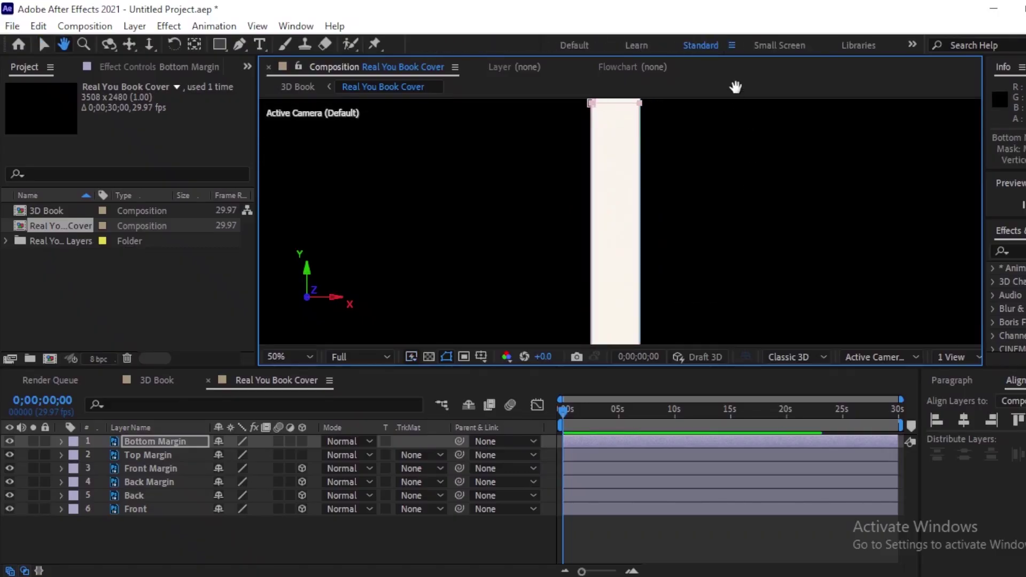
left_click_drag(740, 255, 759, 107)
left_click_drag(777, 220, 761, 129)
key("v")
scroll(755, 195, "down", 2)
key("h")
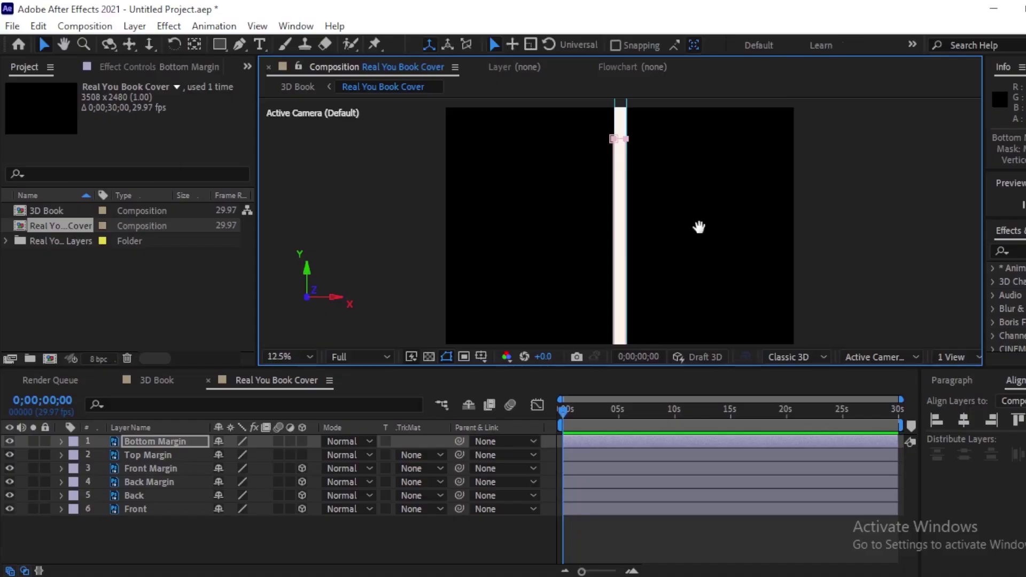
mouse_move(698, 226)
left_mouse_down()
mouse_move(709, 129)
mouse_move(705, 207)
left_mouse_up()
key("v")
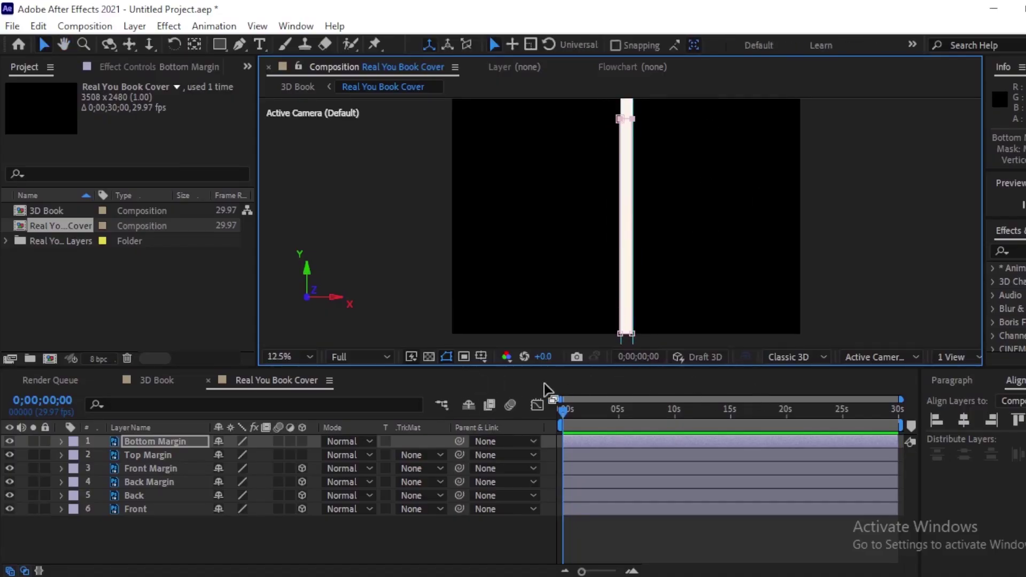
left_click(480, 353)
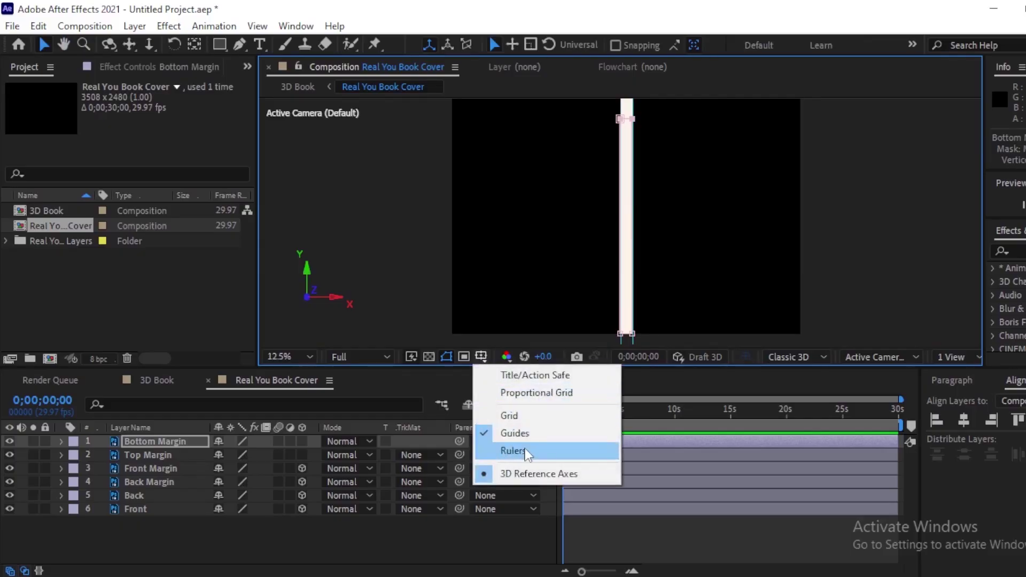
left_click(520, 377)
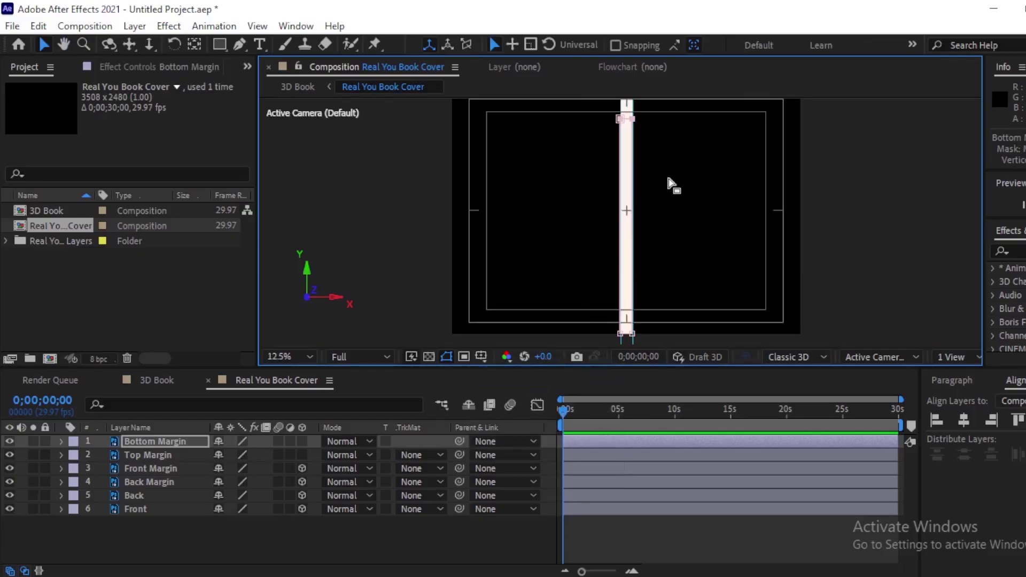
Lower the top edge of the Bottom Margin layer's mask to the centre cross of the Title/Action Safe guides.
scroll(626, 122, "up", 1)
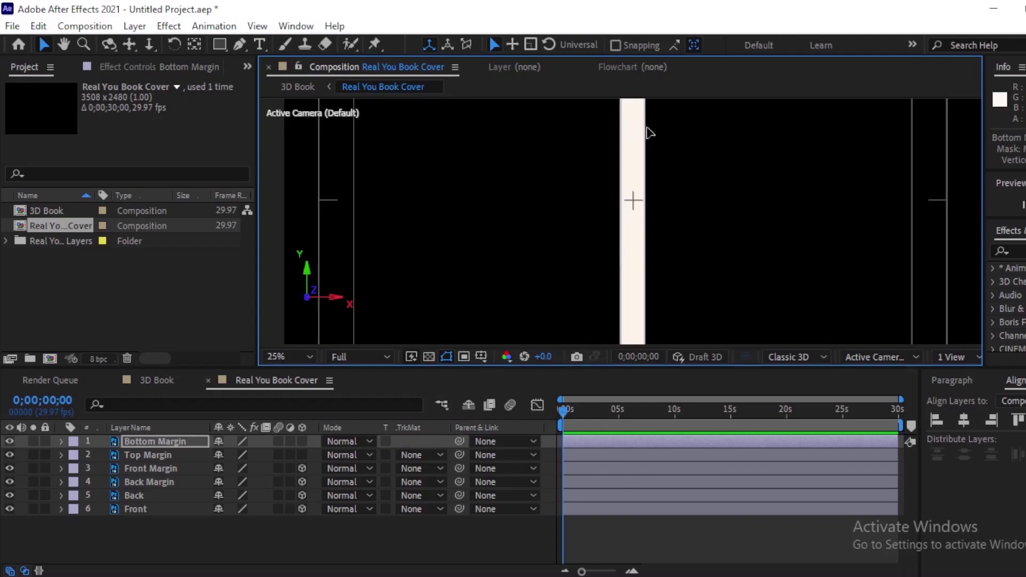
key("space")
left_click_drag(680, 153, 670, 284)
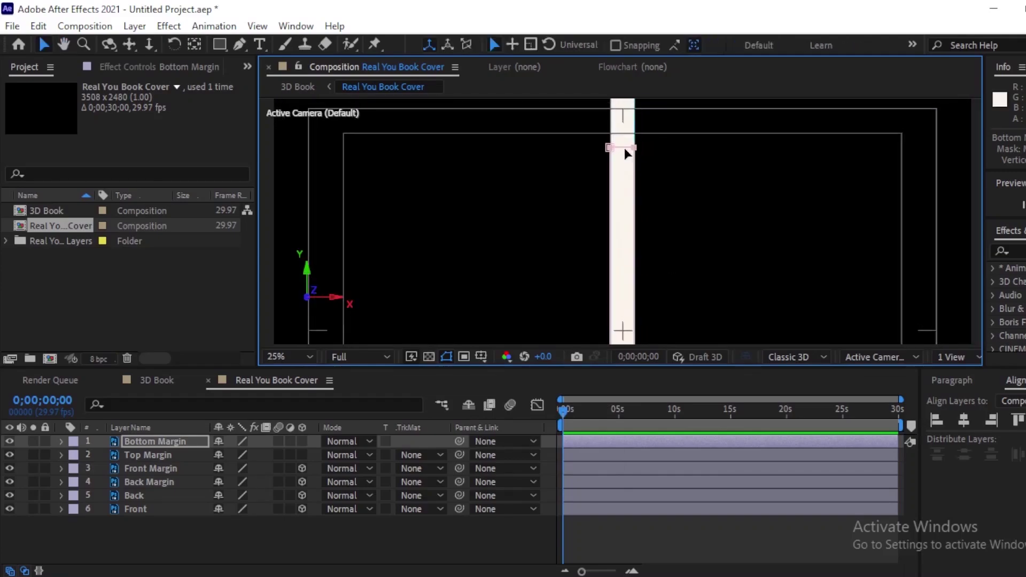
left_click_drag(621, 147, 625, 334)
scroll(626, 334, "up", 2)
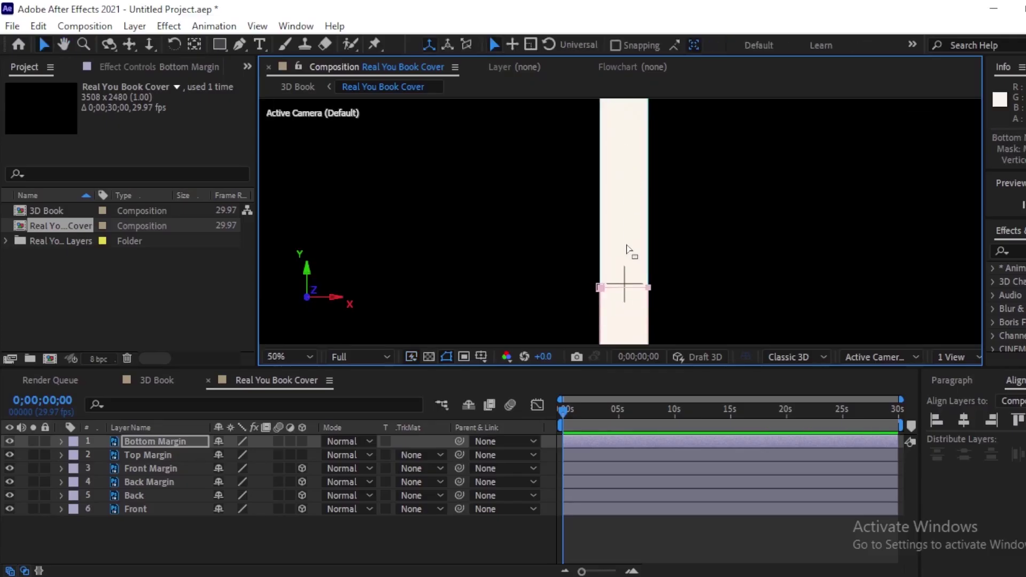
scroll(629, 254, "up", 2)
key("space")
left_click_drag(664, 297, 652, 164)
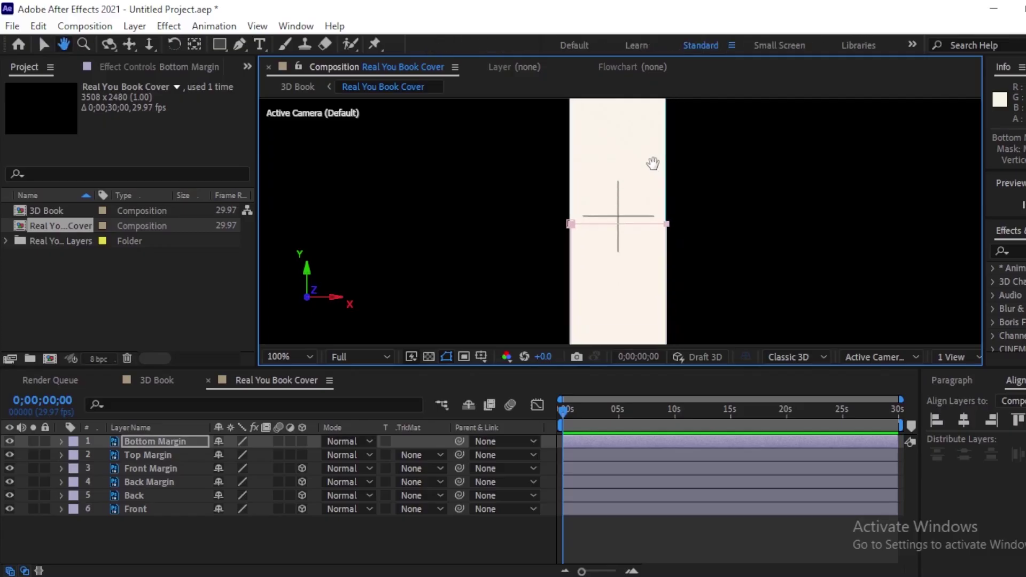
left_click_drag(616, 223, 624, 216)
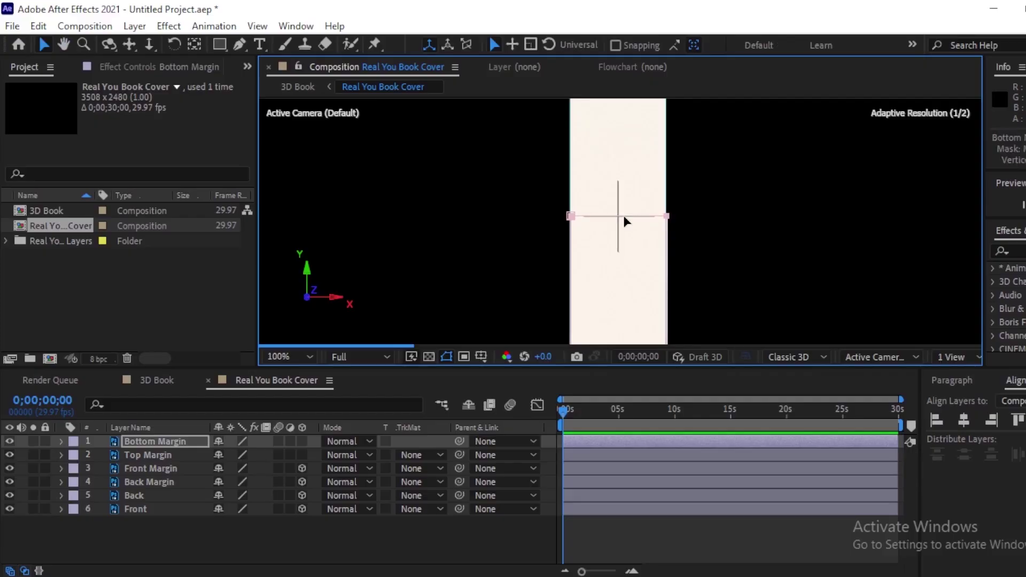
Raise the bottom edge of the Top Margin layer's mask to the composition's centre cross.
left_click(653, 456)
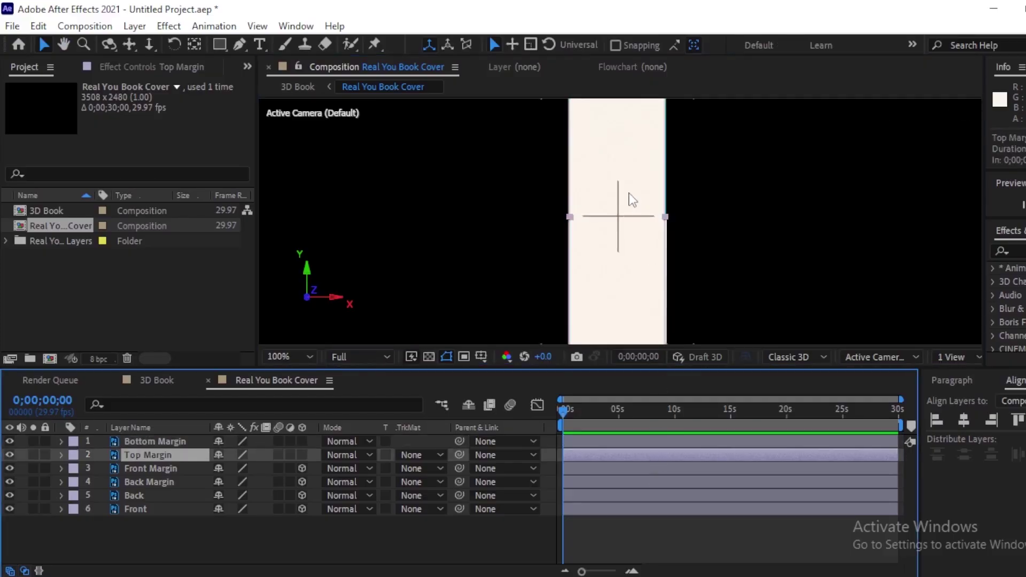
scroll(629, 195, "down", 3)
left_click_drag(630, 274, 628, 114)
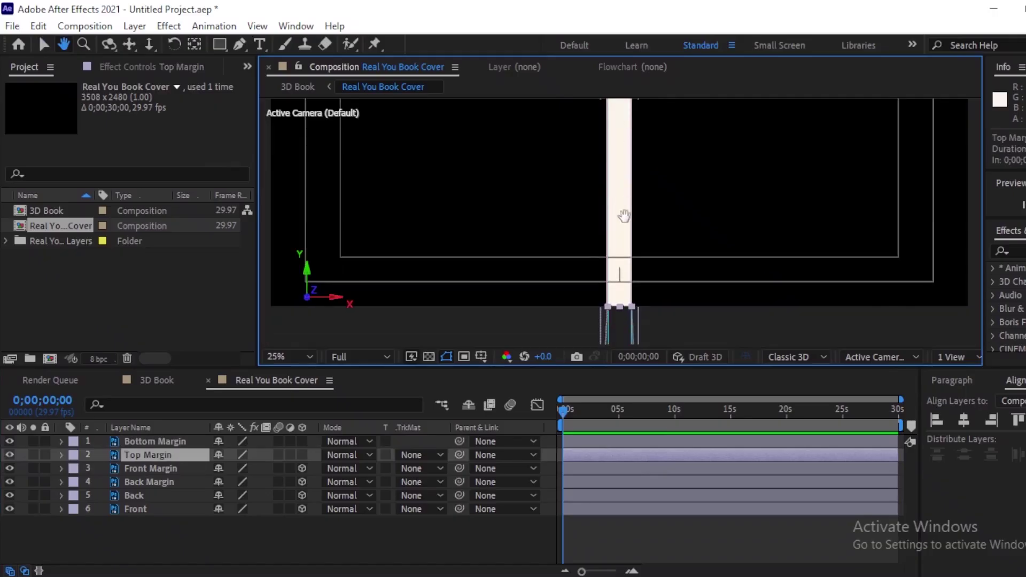
left_click_drag(621, 308, 631, 118)
scroll(637, 146, "up", 2)
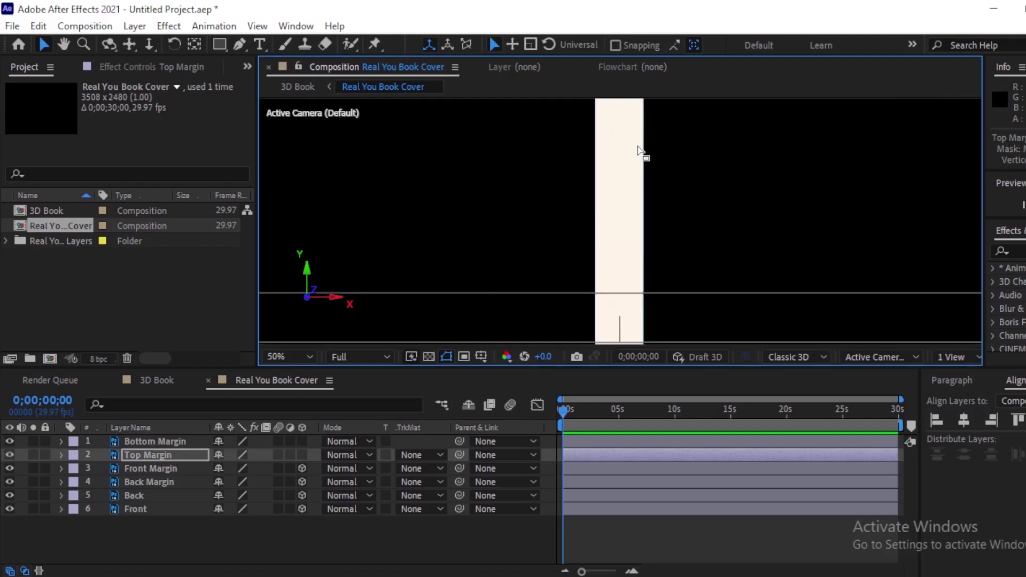
scroll(640, 176, "down", 2)
key("space")
left_click_drag(624, 155, 623, 198)
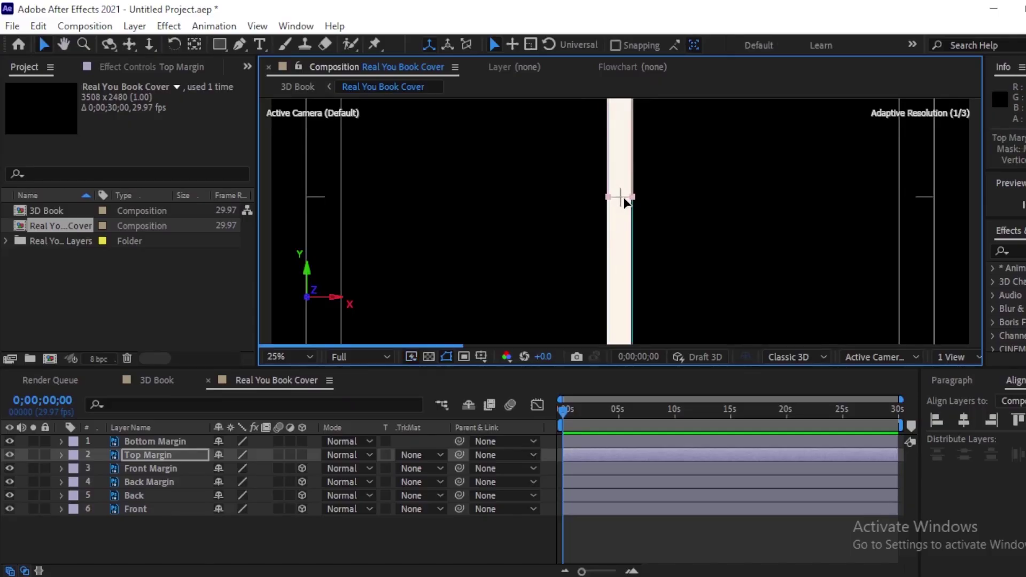
scroll(611, 169, "up", 3)
scroll(612, 174, "down", 10)
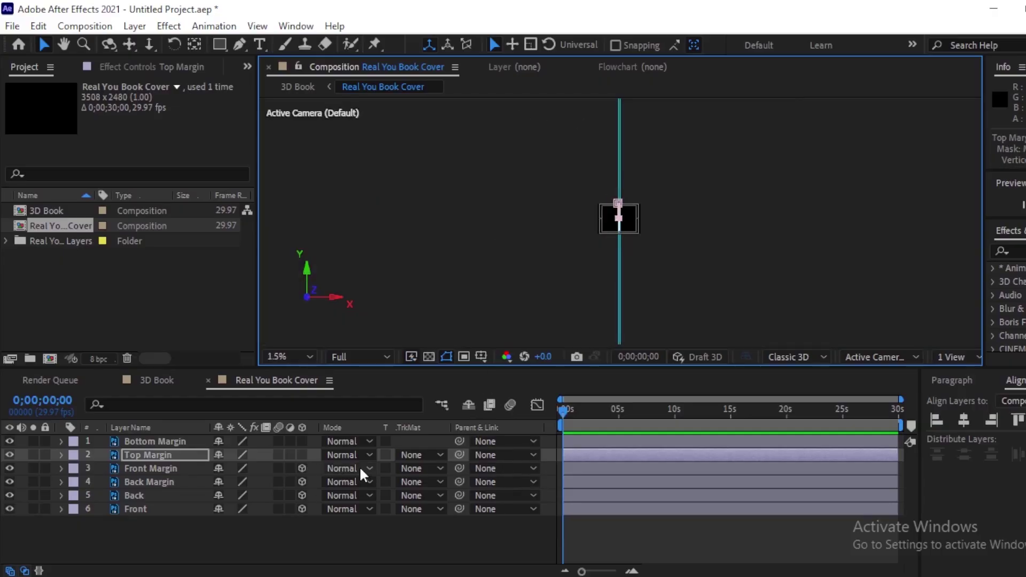
Turn the Bottom Margin and Top Margin layers into 3D layers.
left_click(659, 531)
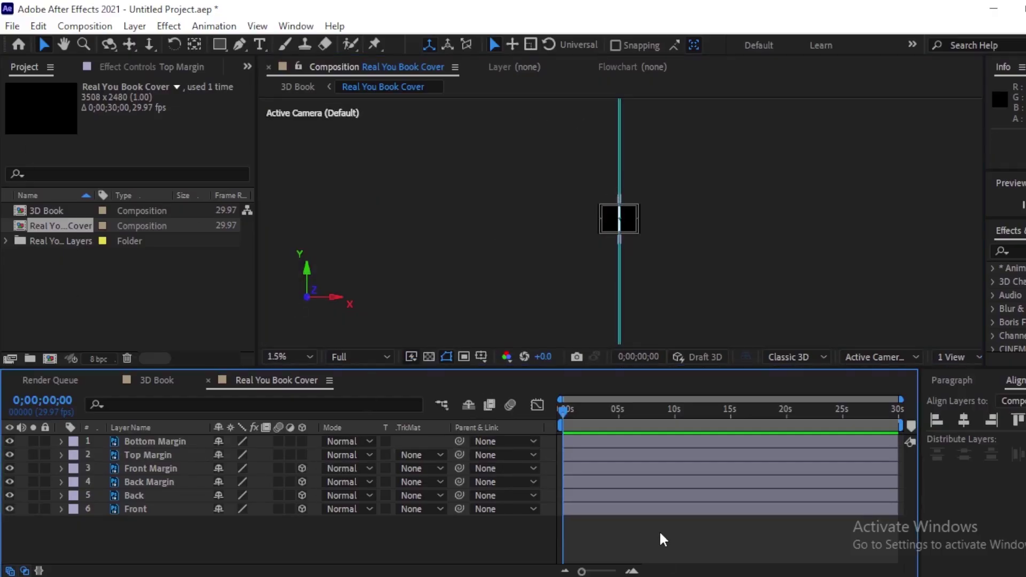
left_click(304, 440)
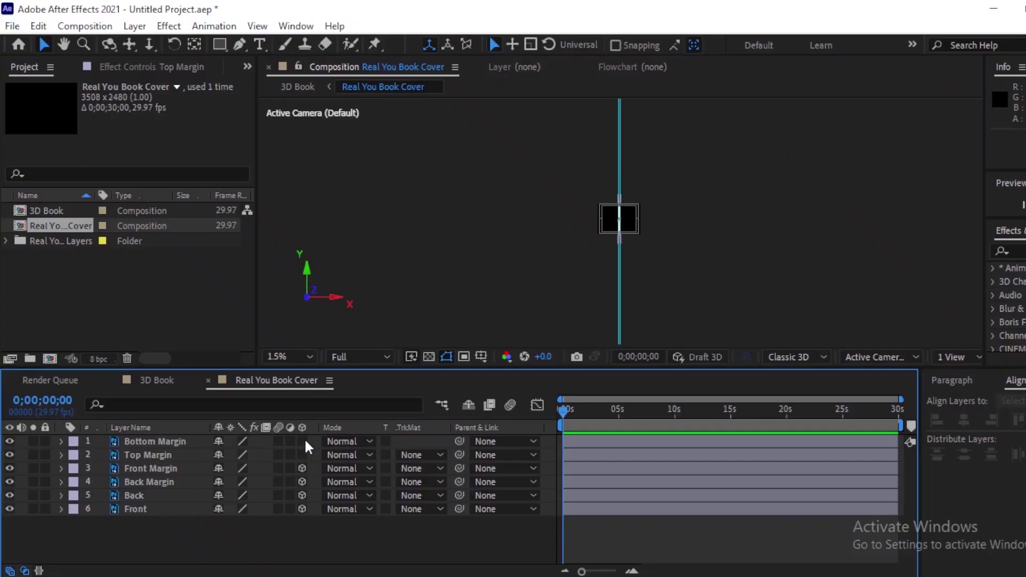
left_click(305, 453)
scroll(662, 212, "up", 3)
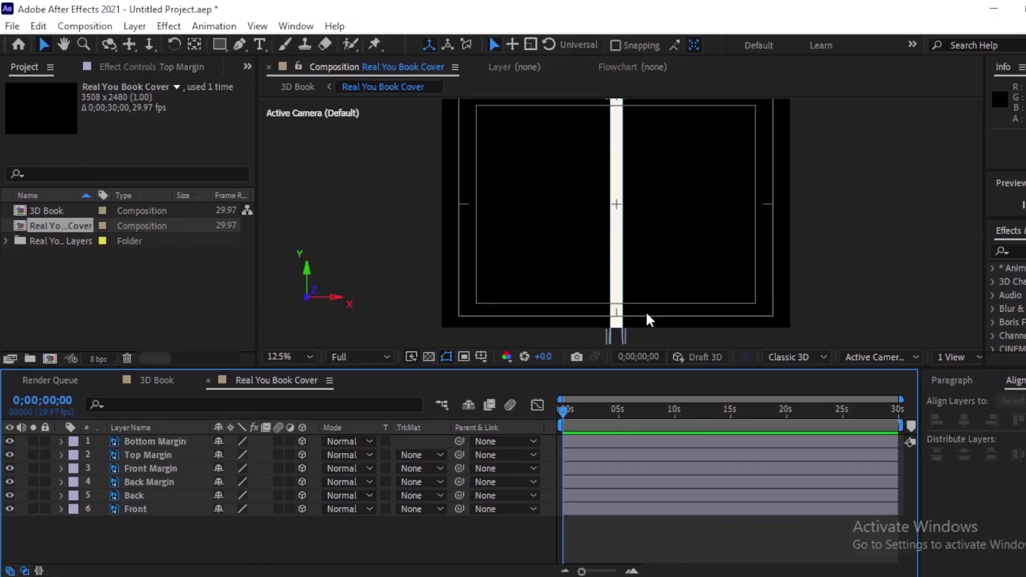
Try an X Rotation of 90° on the Bottom Margin layer and collapse its properties.
left_click(604, 443)
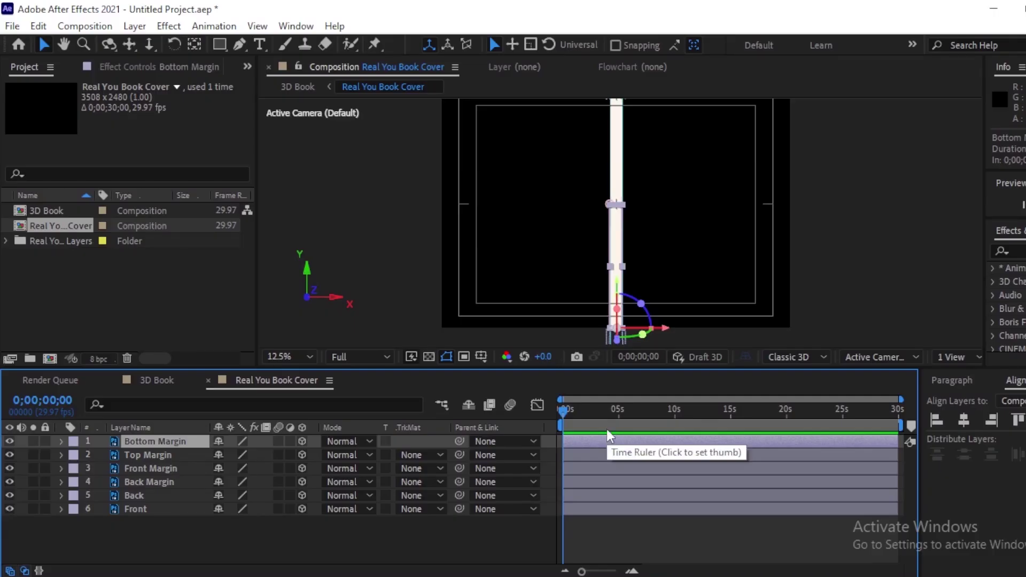
key("r")
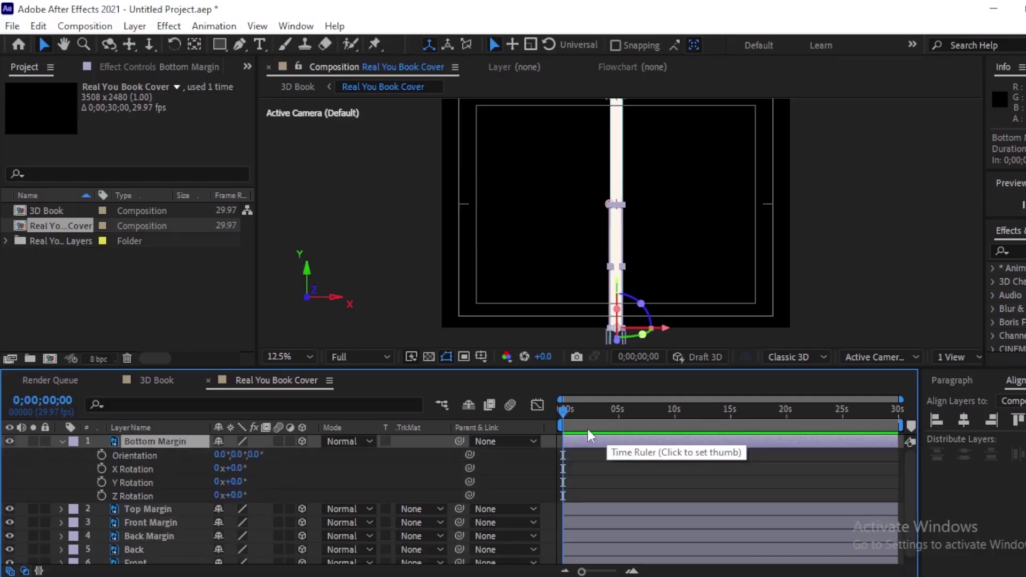
left_click(235, 468)
type("90")
key("Return")
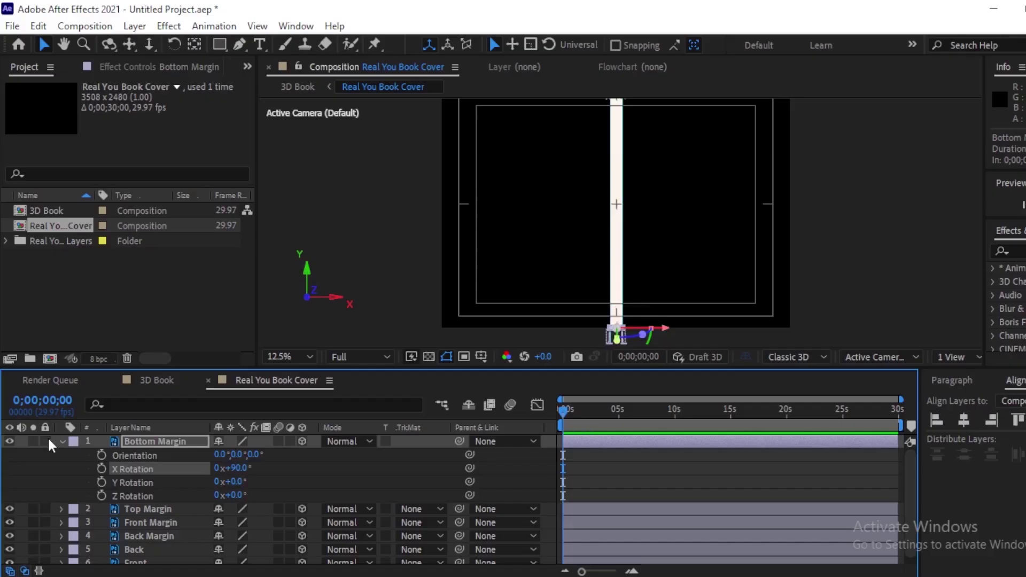
left_click(61, 441)
Reset the Bottom Margin layer's X Rotation to 0° and collapse its properties.
left_click(620, 454)
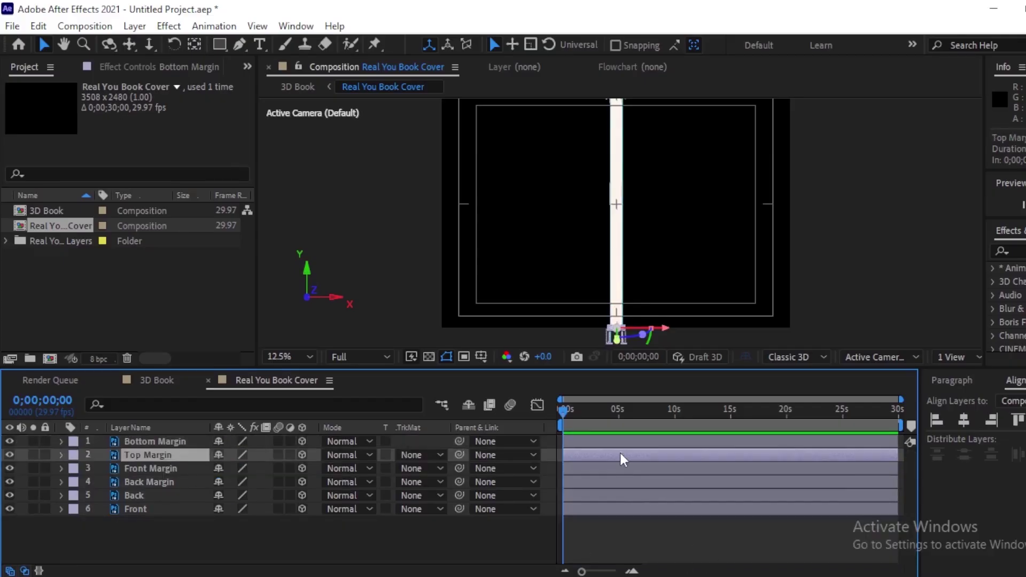
key("r")
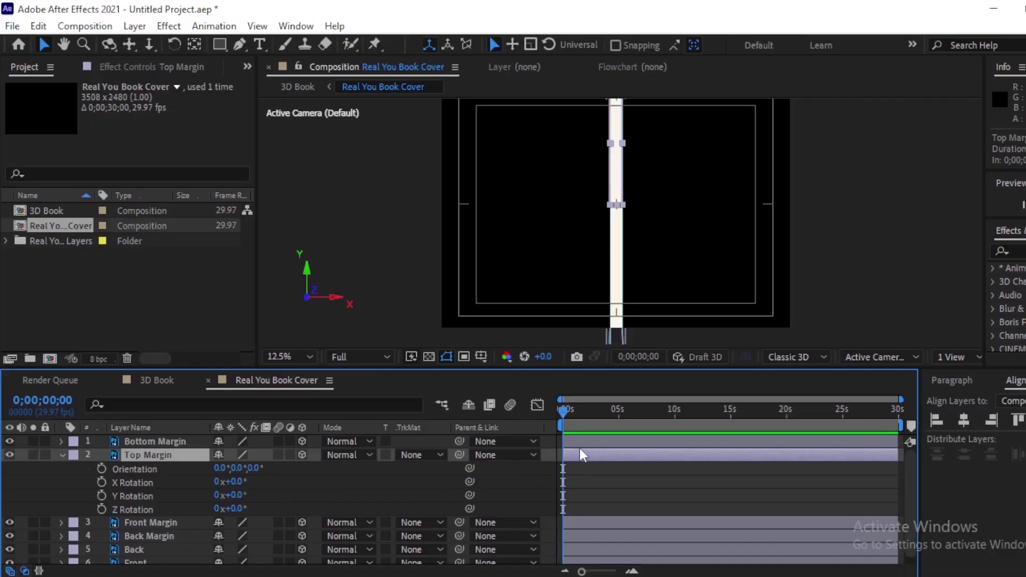
left_click(60, 454)
left_click(62, 441)
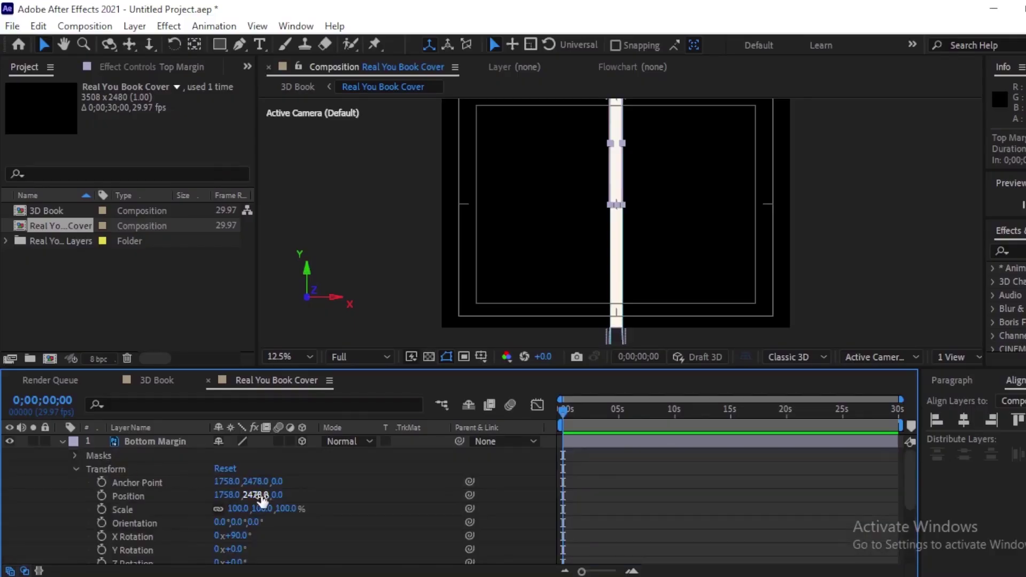
left_click(613, 441)
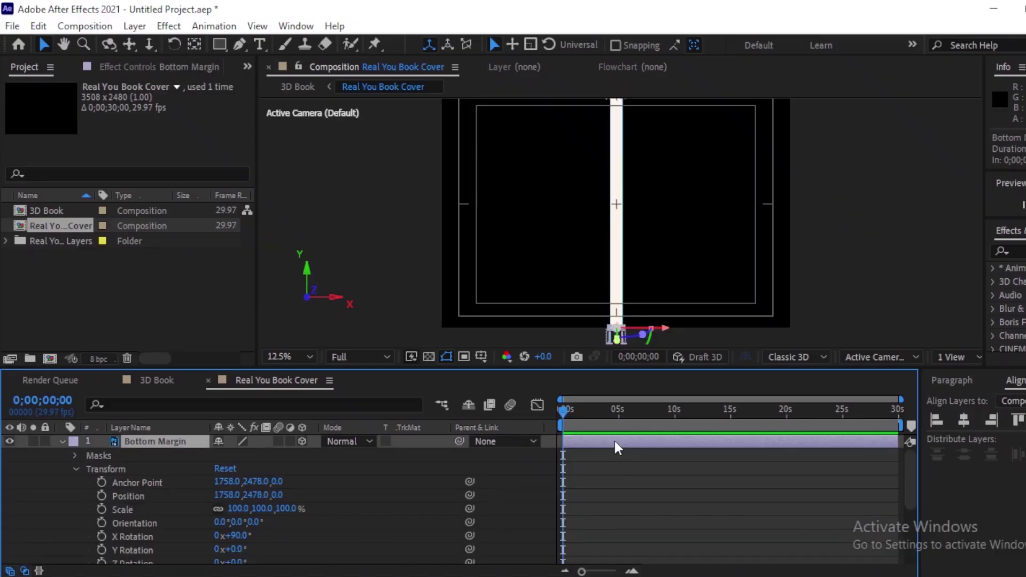
scroll(614, 439, "down", 3)
left_click(234, 469)
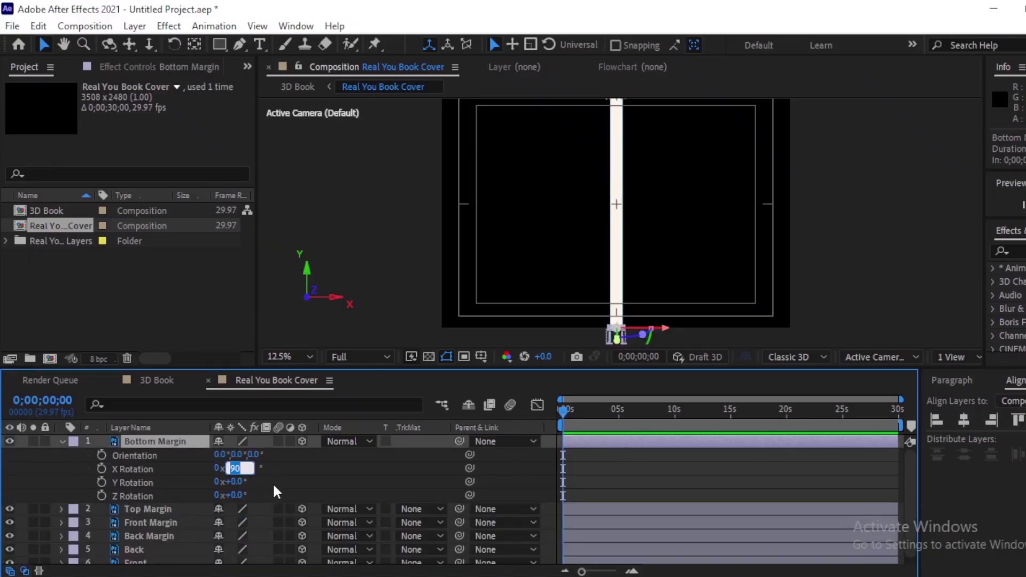
type("0")
key("Return")
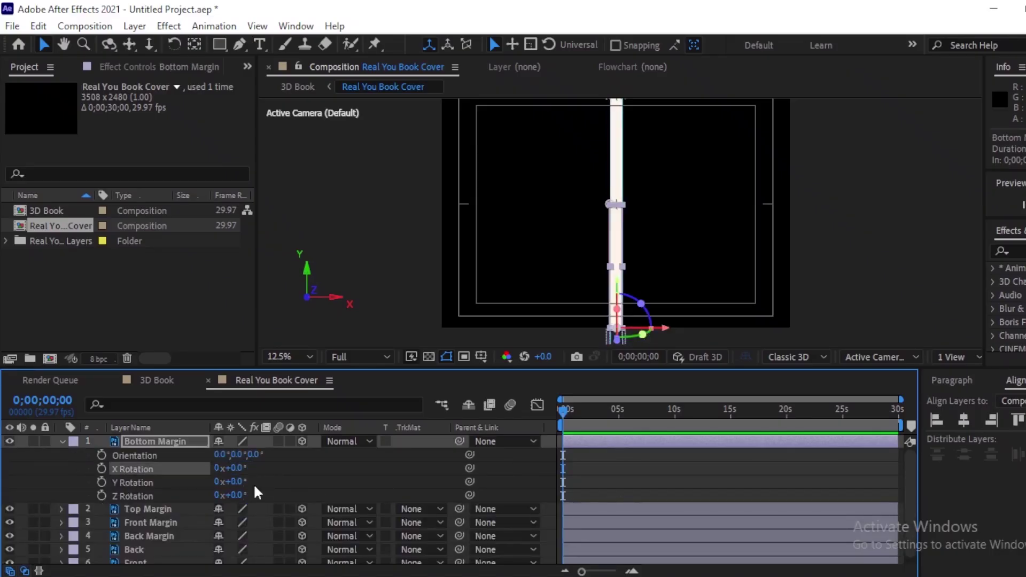
left_click(63, 440)
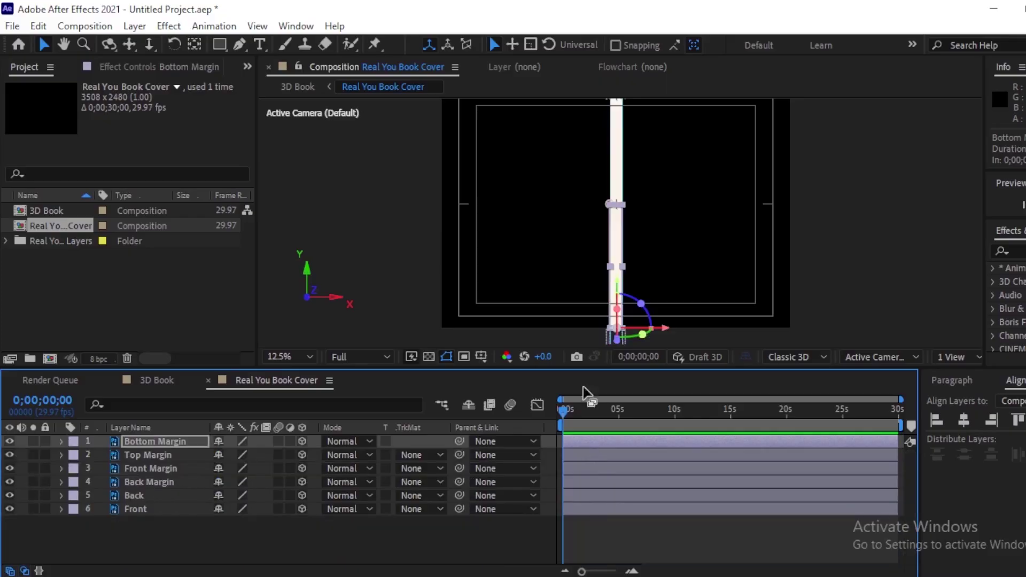
Set the Bottom Margin layer's X Rotation to 90°.
left_click(595, 440)
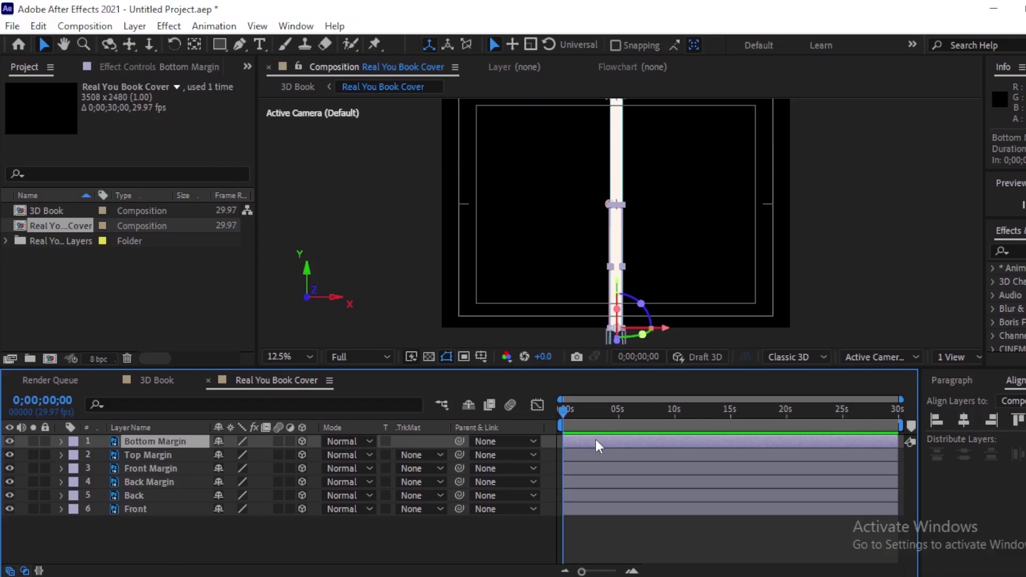
key("r")
left_click(234, 469)
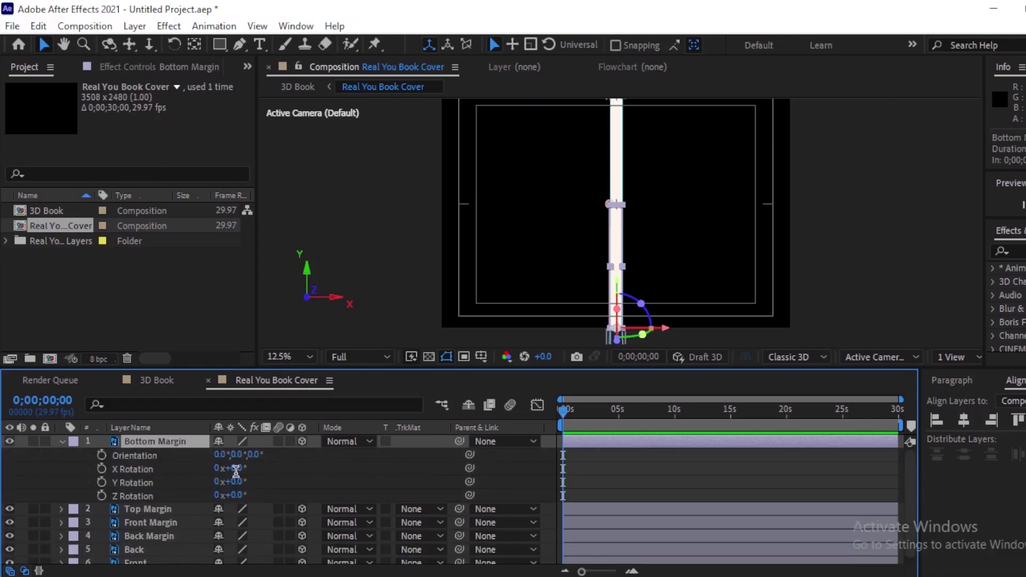
type("90")
key("Return")
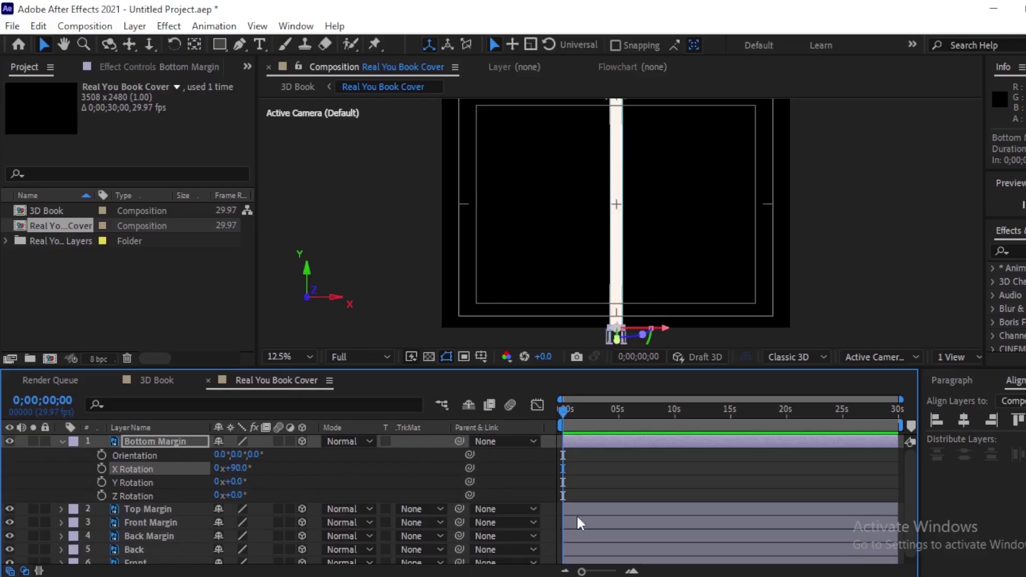
Set the Top Margin layer's X Rotation to 90° and collapse the Bottom Margin layer's properties.
left_click(589, 510)
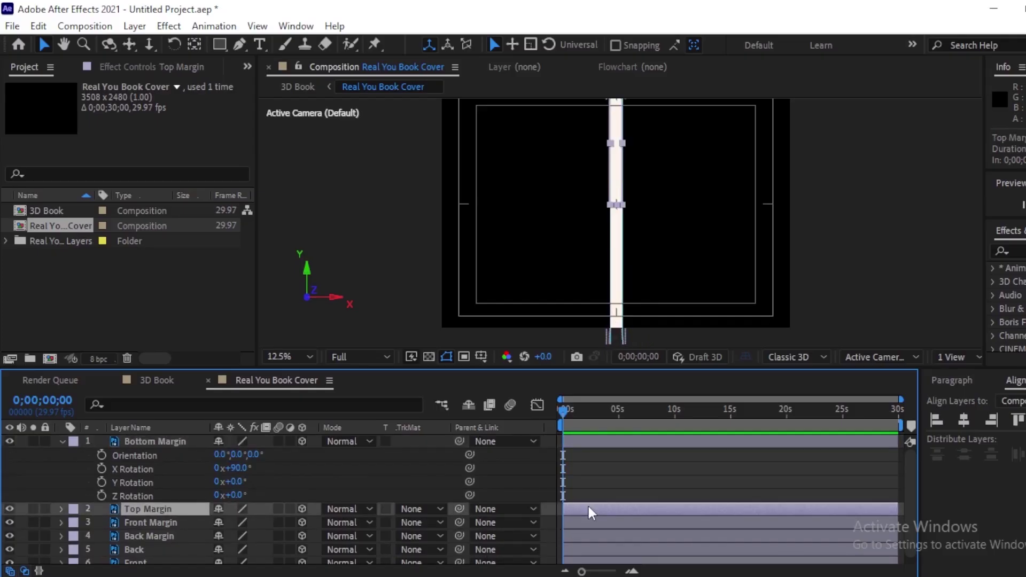
key("r")
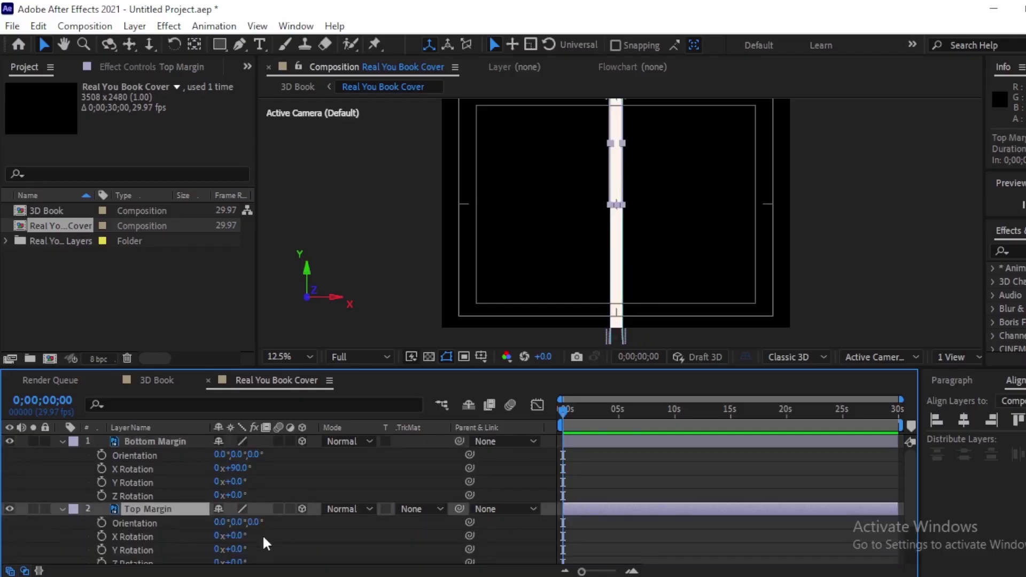
left_click(233, 535)
type("90")
key("Return")
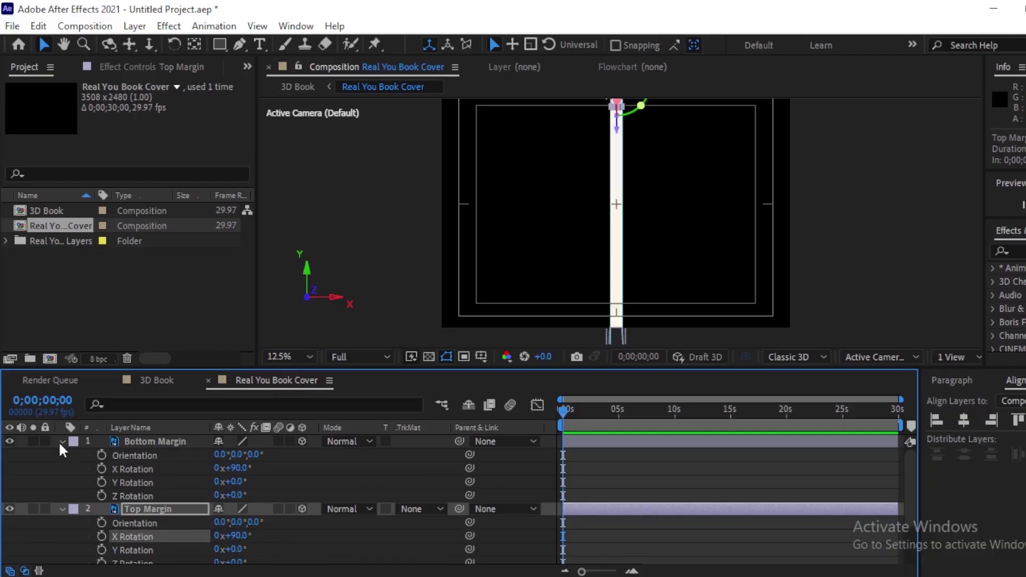
left_click(61, 442)
In the 3D Book composition, turn the nested book to a Y Rotation of 6° to check its margins.
left_click(155, 381)
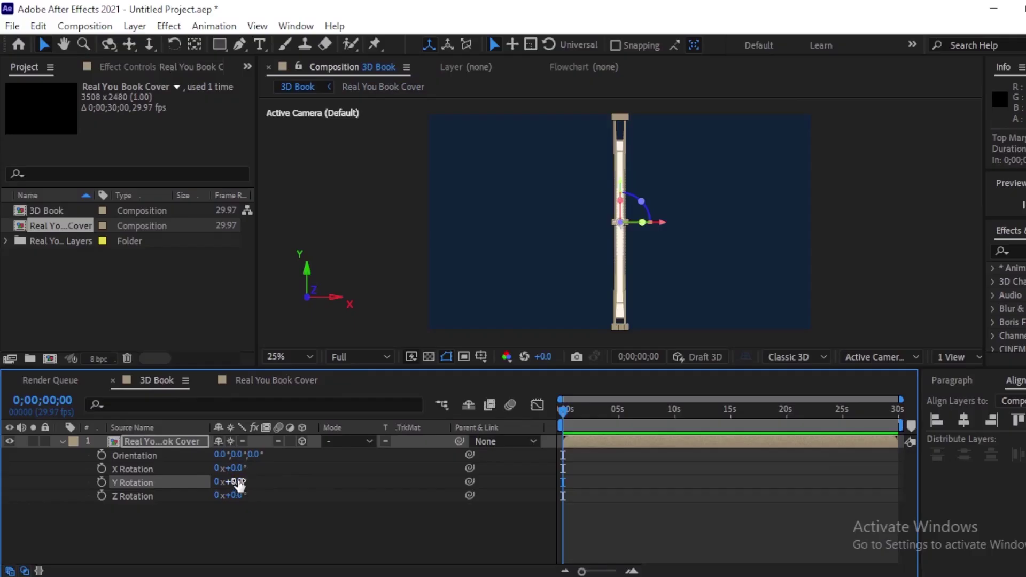
mouse_move(237, 482)
left_mouse_down()
mouse_move(295, 479)
mouse_move(239, 479)
left_mouse_up()
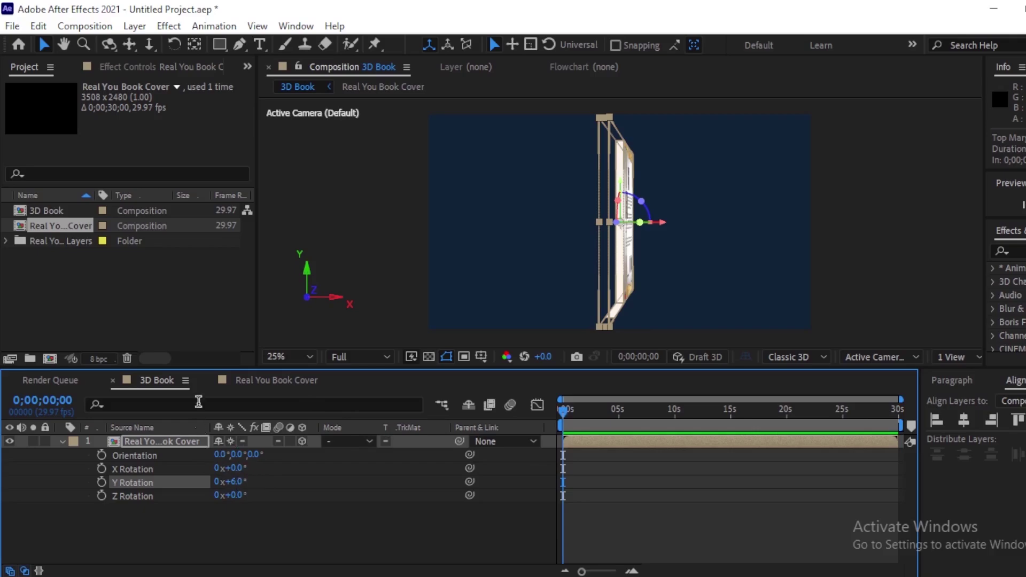
In the Real You Book Cover composition, set the Bottom Margin layer's X Rotation to -90° and collapse its properties.
left_click(274, 379)
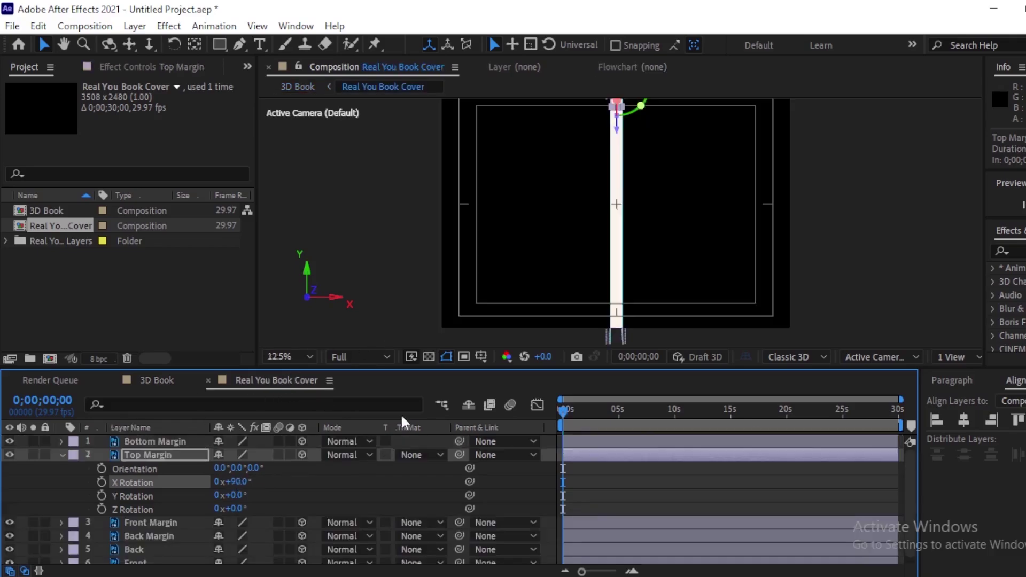
left_click(593, 442)
key("r")
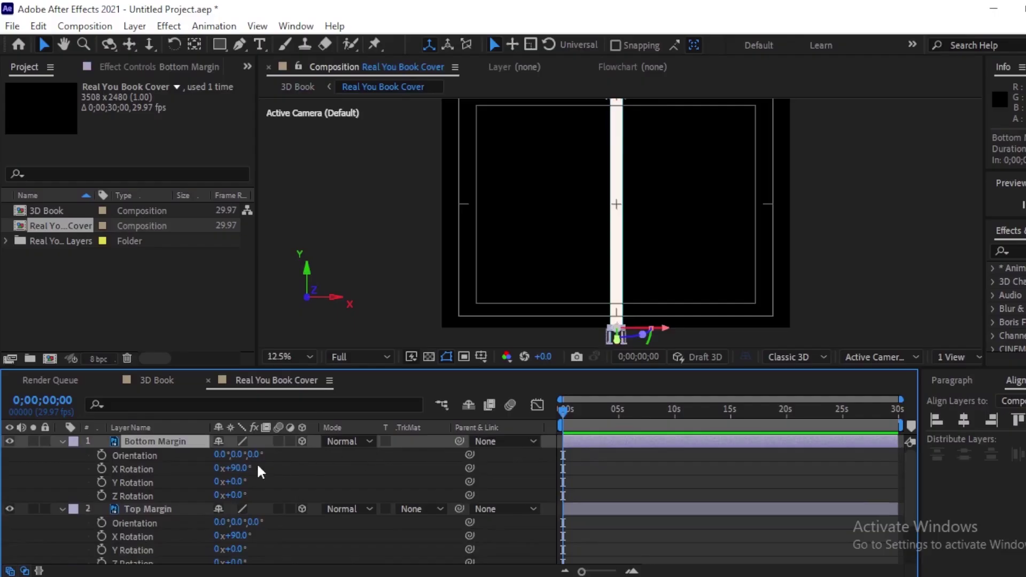
left_click(234, 468)
type("-90")
key("Return")
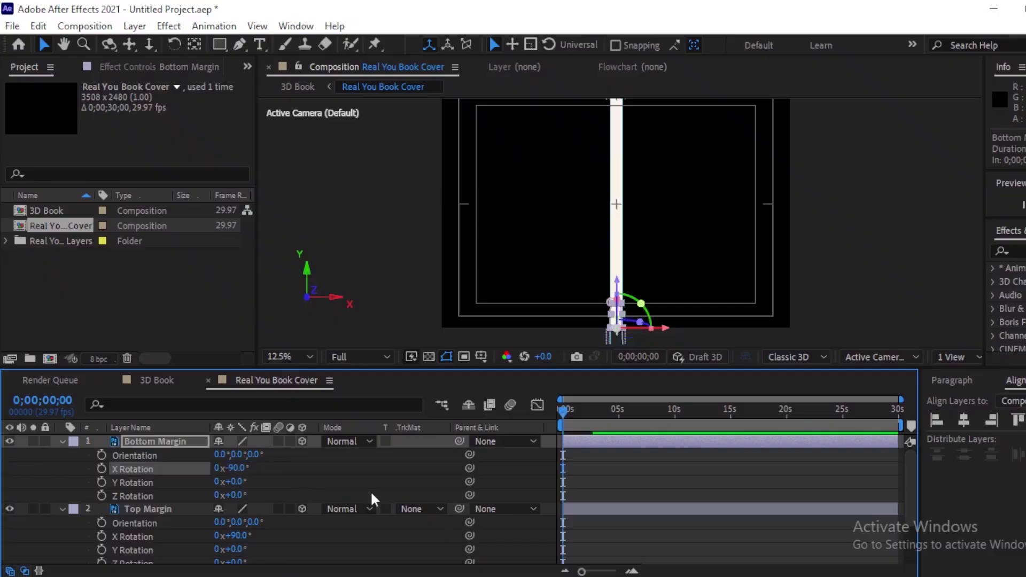
left_click(61, 441)
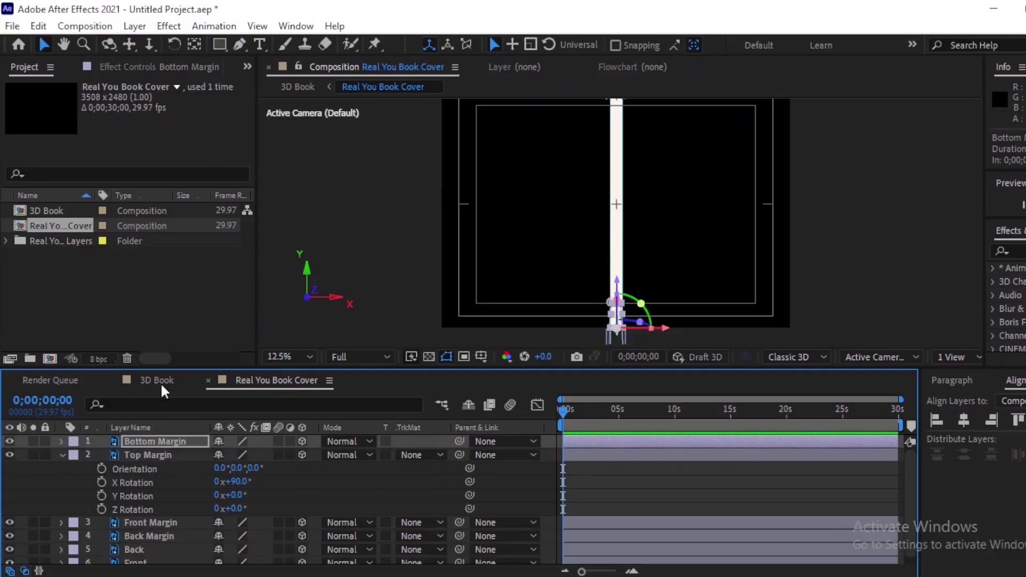
In the 3D Book composition, spin the nested book around its Y axis to check its margins, and reset Y Rotation to 0°.
left_click(160, 382)
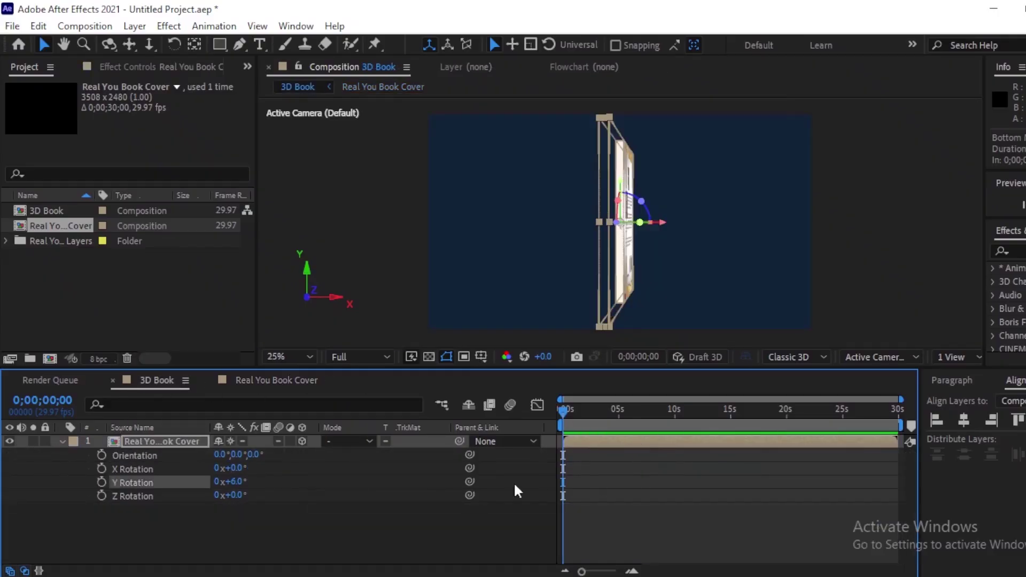
left_click(666, 499)
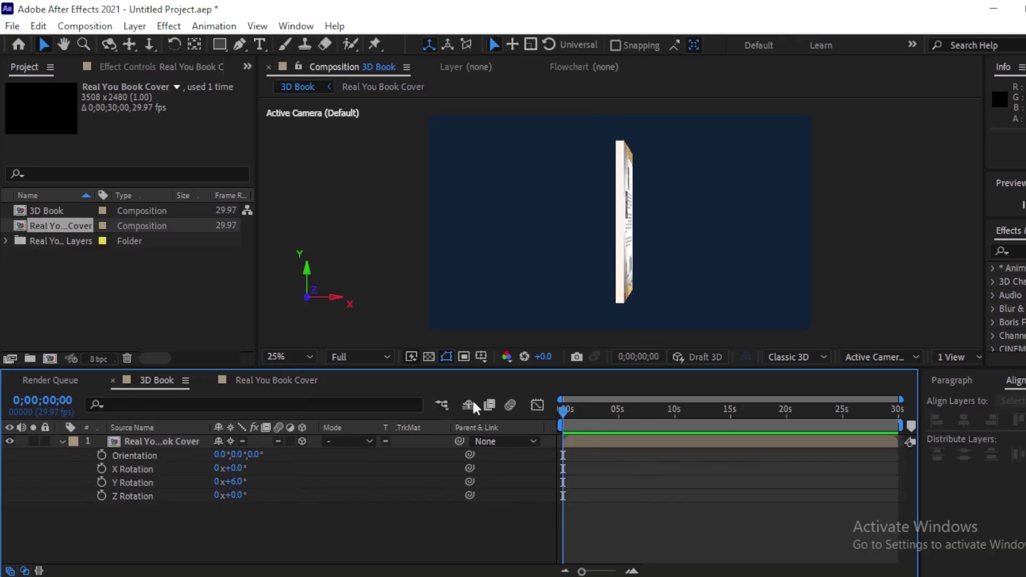
left_click_drag(233, 482, 400, 487)
left_click(247, 482)
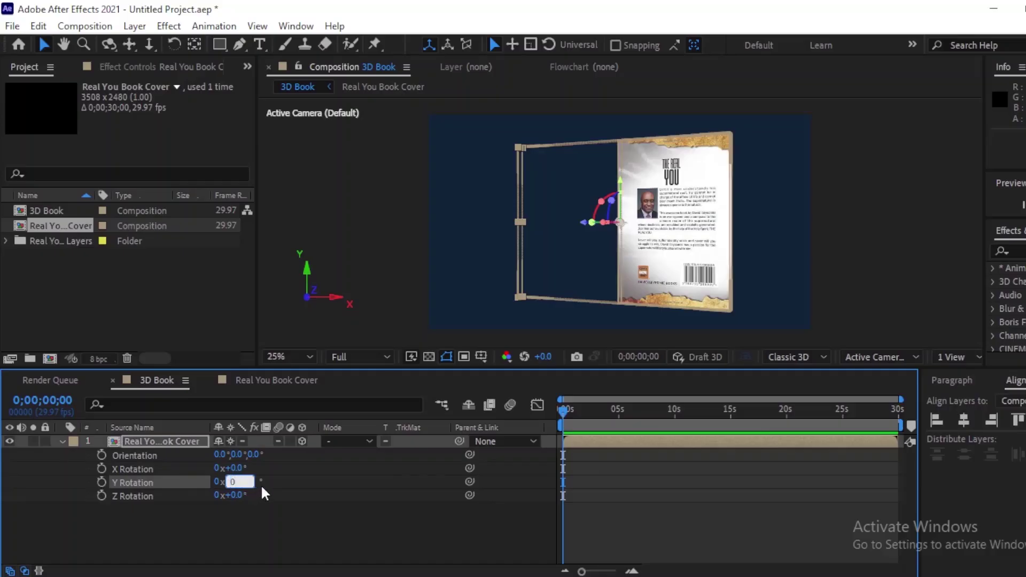
key("Return")
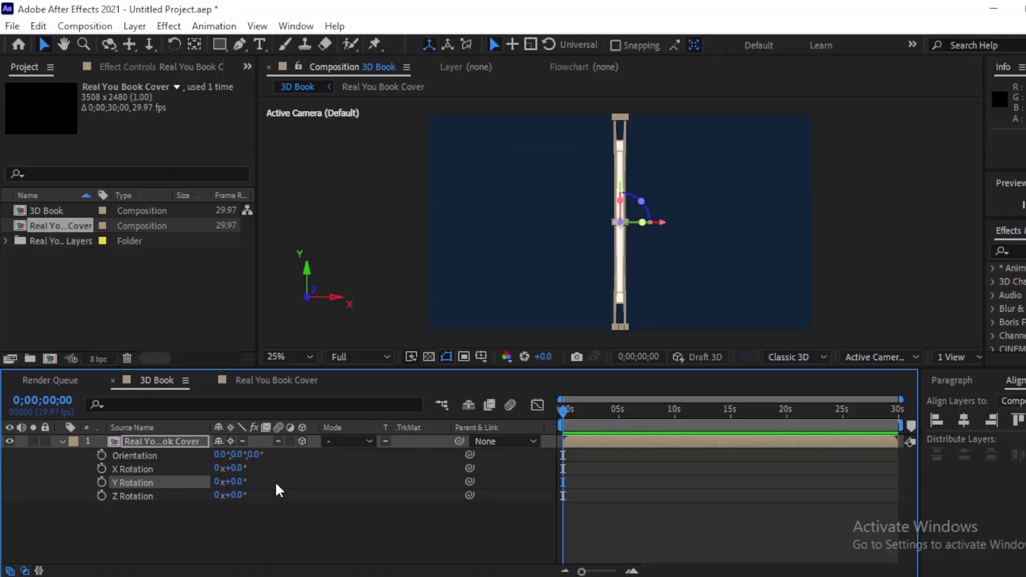
In the Real You Book Cover composition, collapse the Top Margin layer's properties and show the composition in 4 Views.
left_click(261, 378)
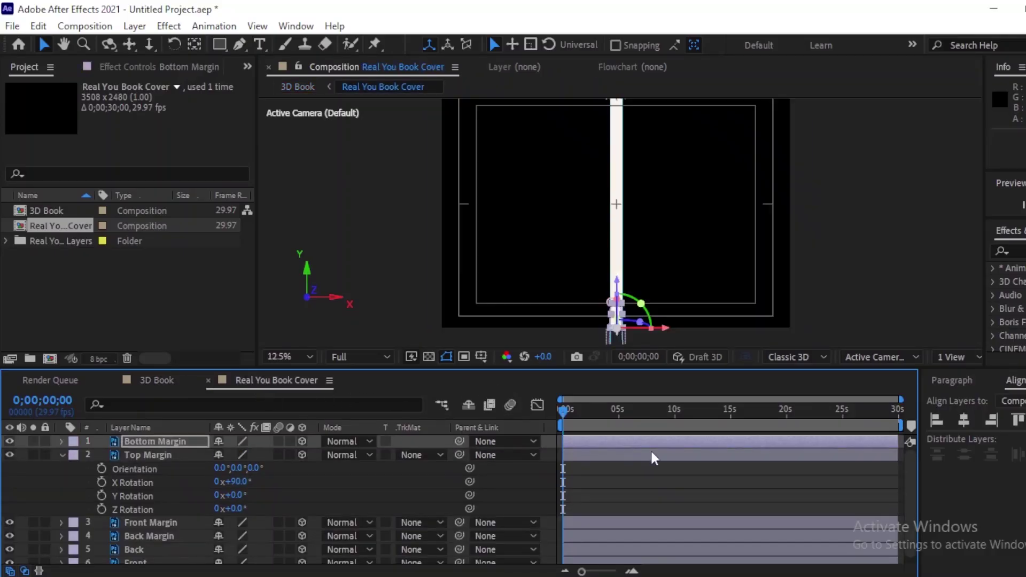
left_click(61, 455)
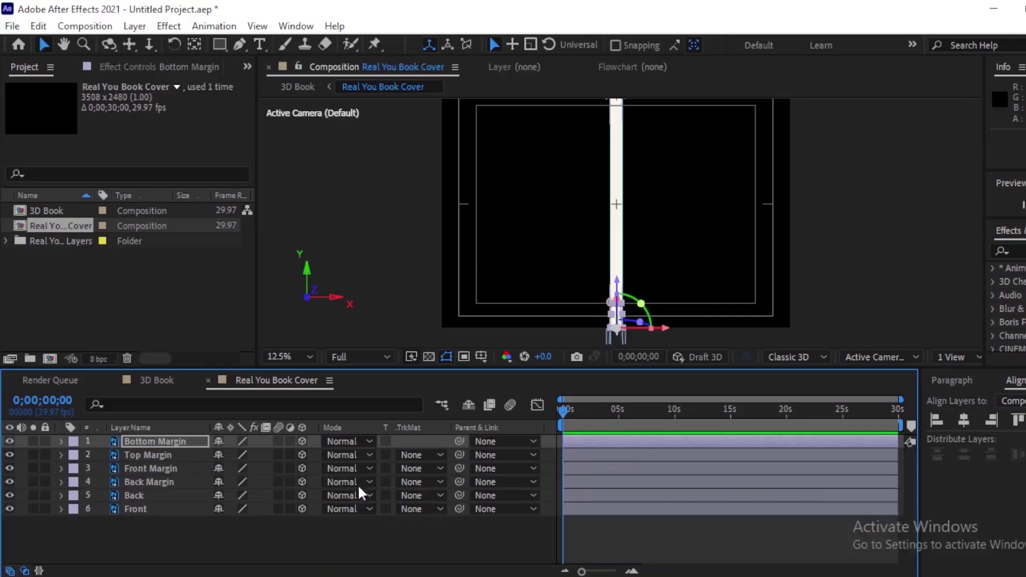
left_click(979, 357)
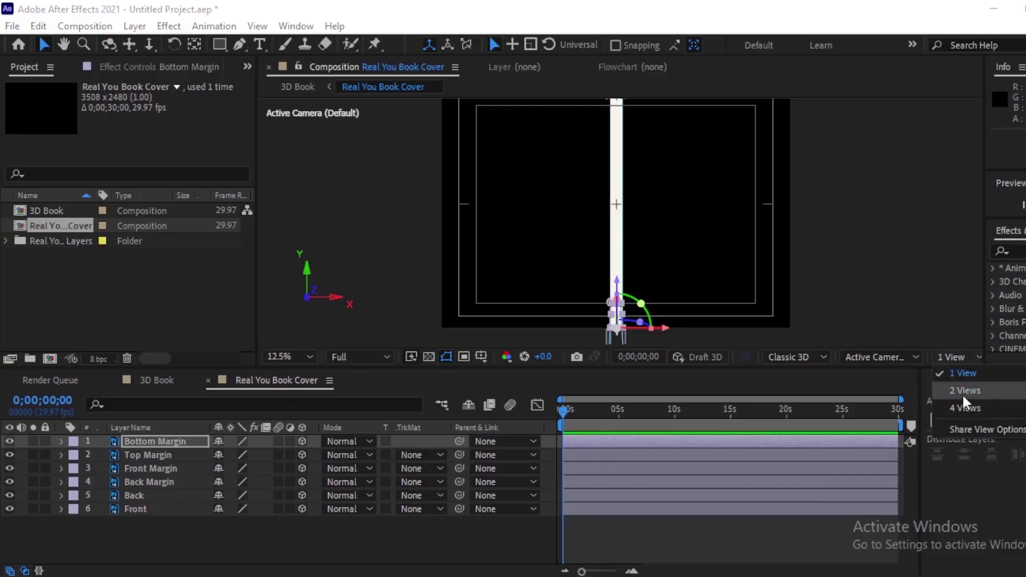
left_click(957, 409)
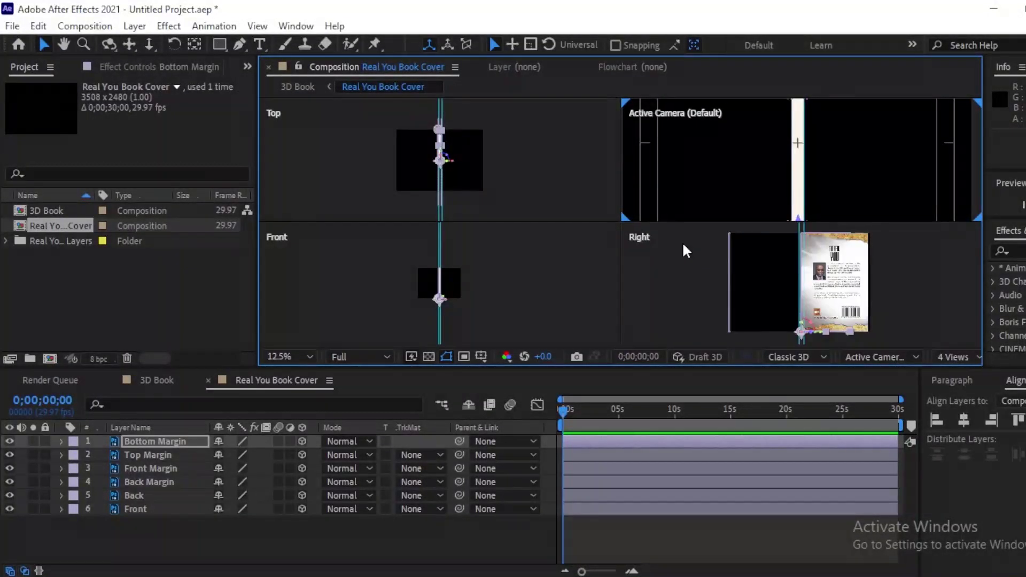
scroll(682, 242, "down", 1)
left_click(591, 469)
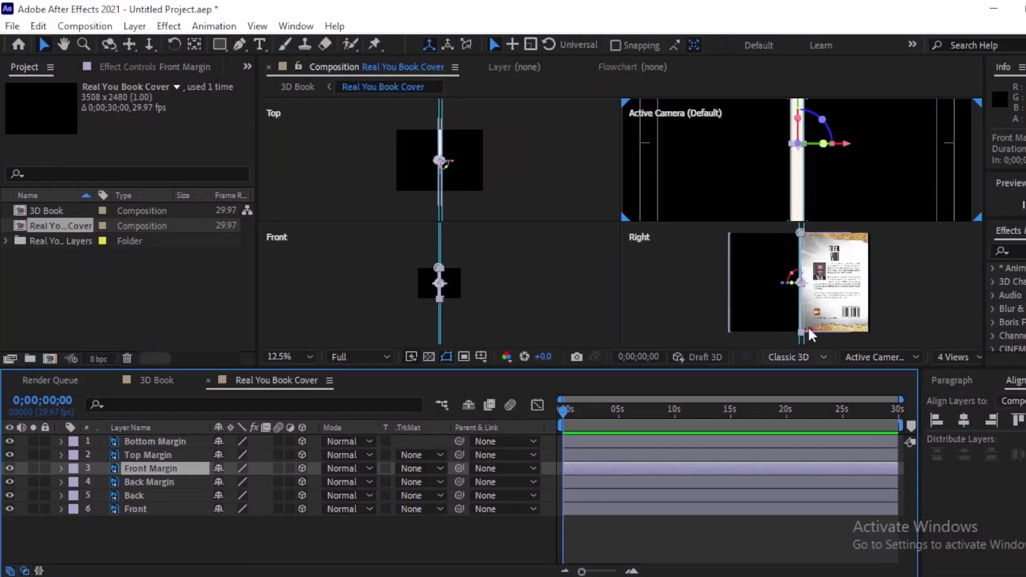
scroll(815, 256, "up", 1)
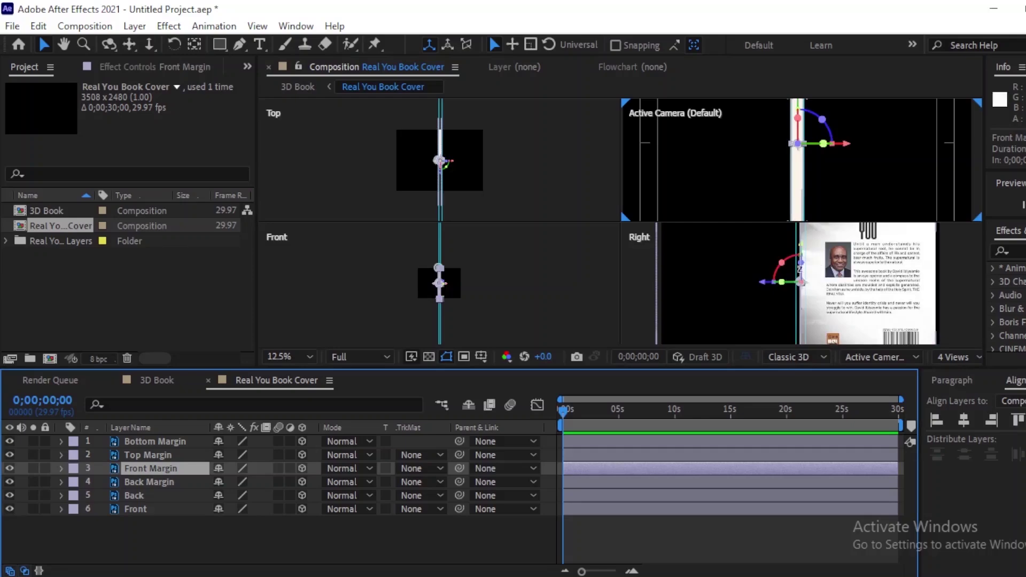
scroll(871, 299, "up", 1)
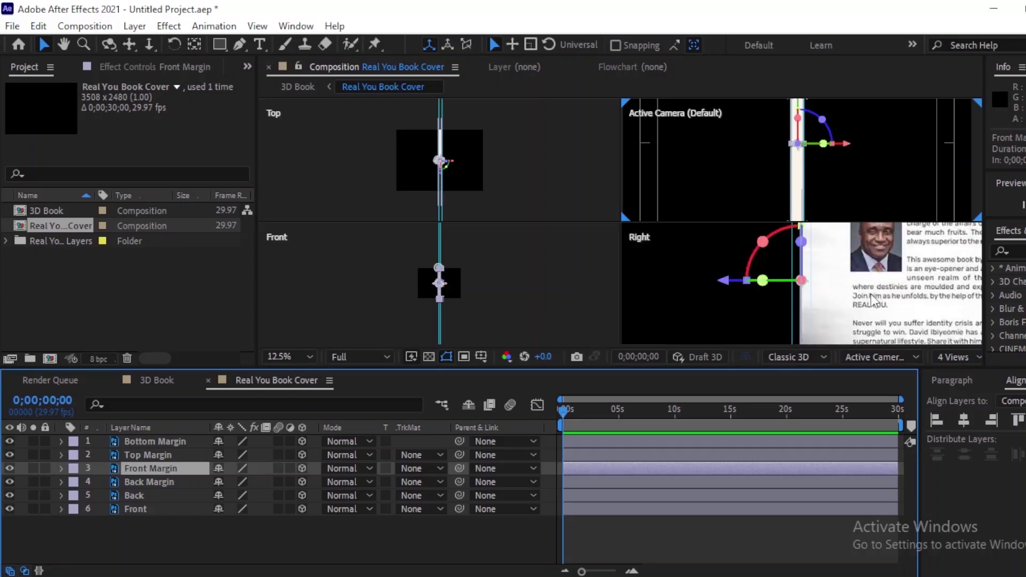
key("space")
left_click_drag(853, 286, 771, 300)
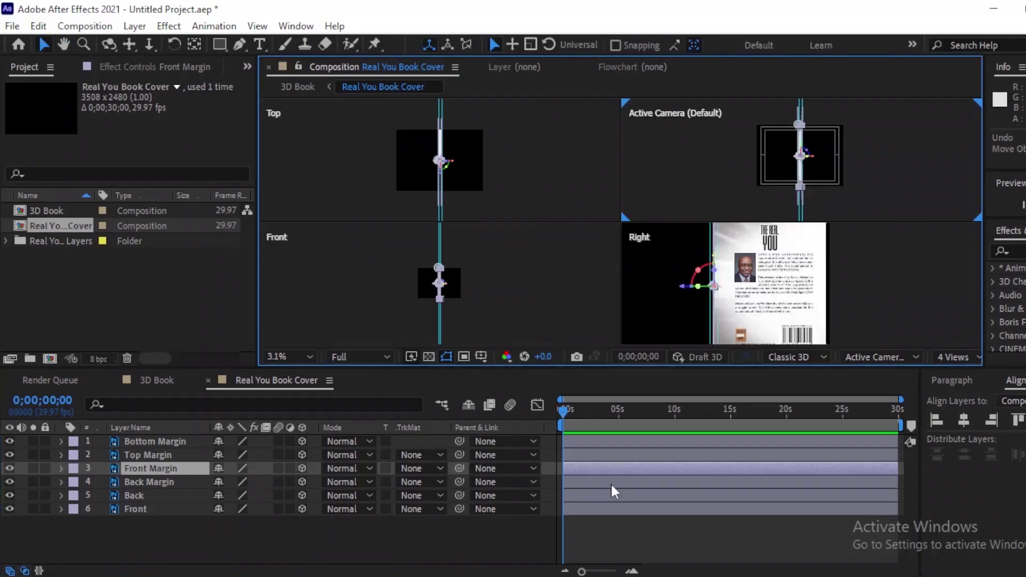
In the Right view, move the Back Margin layer along its Z axis to the outer edge of the back cover.
left_click(611, 486)
scroll(742, 276, "up", 1)
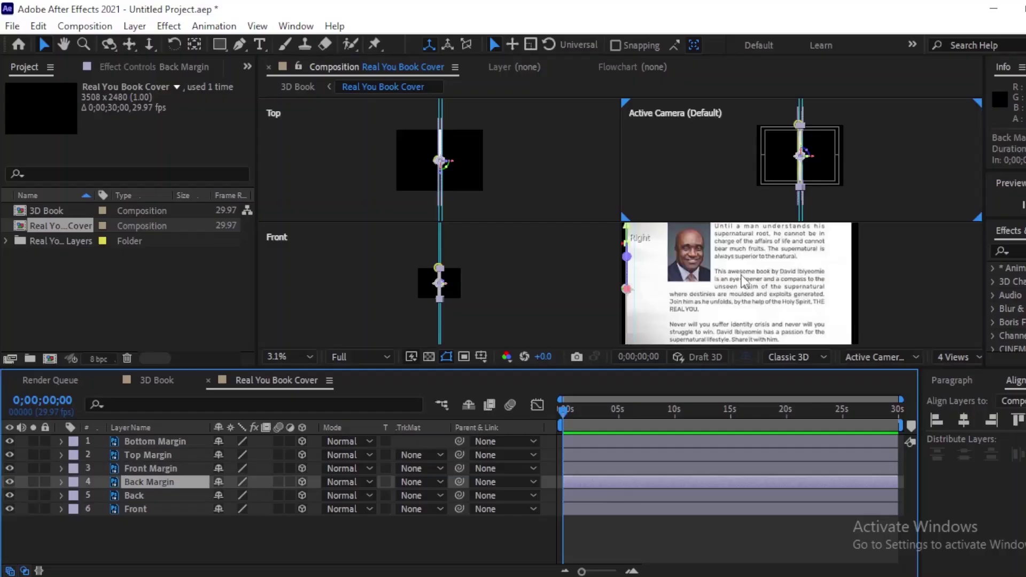
scroll(743, 279, "down", 1)
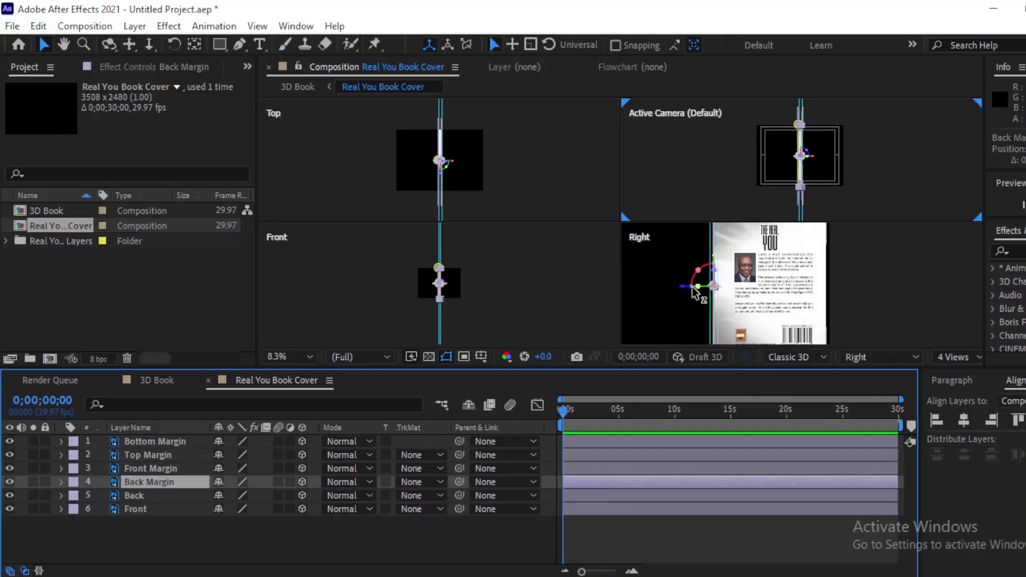
left_click_drag(712, 288, 863, 288)
scroll(802, 289, "up", 4)
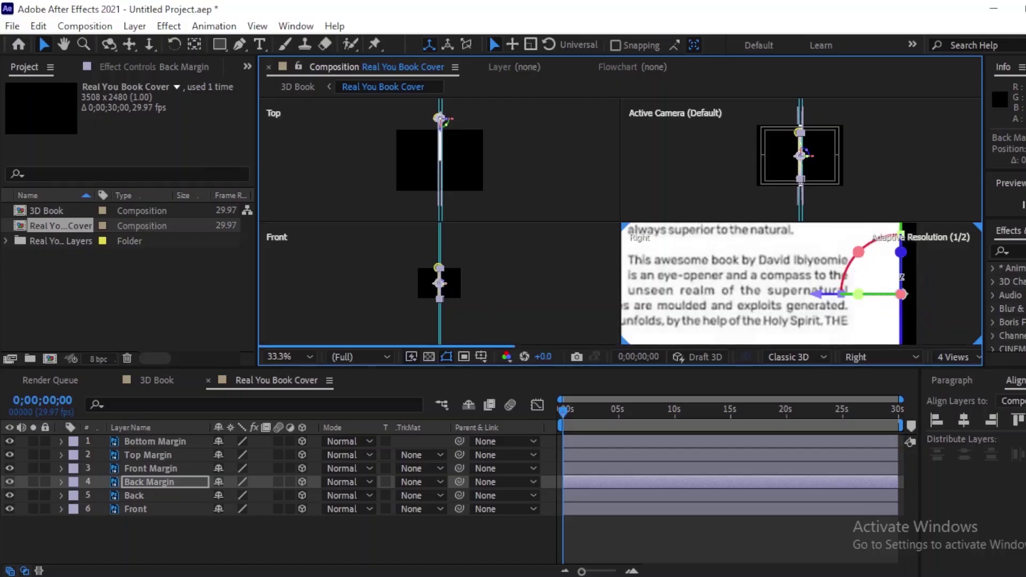
scroll(899, 278, "up", 2)
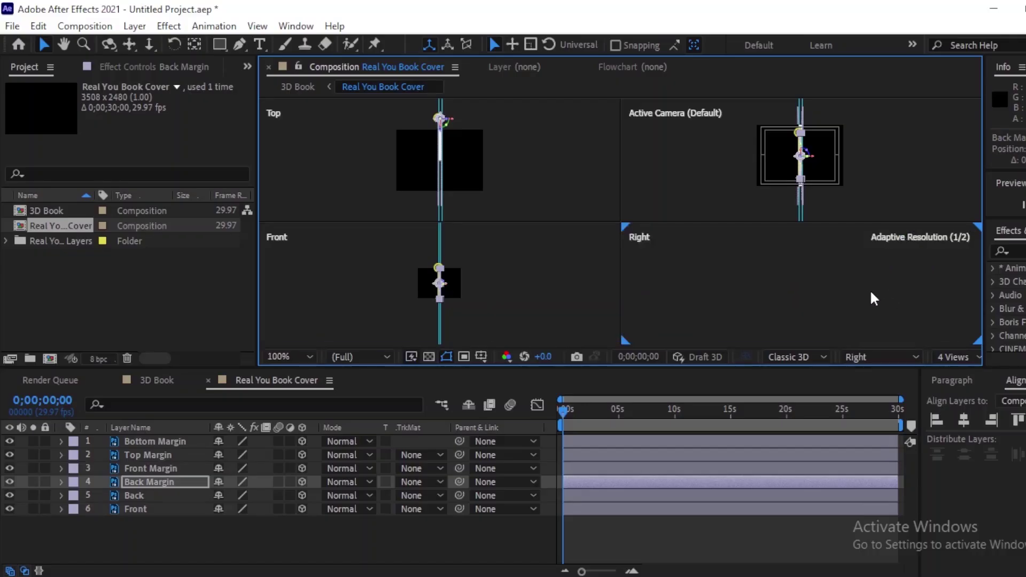
scroll(864, 290, "down", 4)
scroll(868, 300, "up", 1)
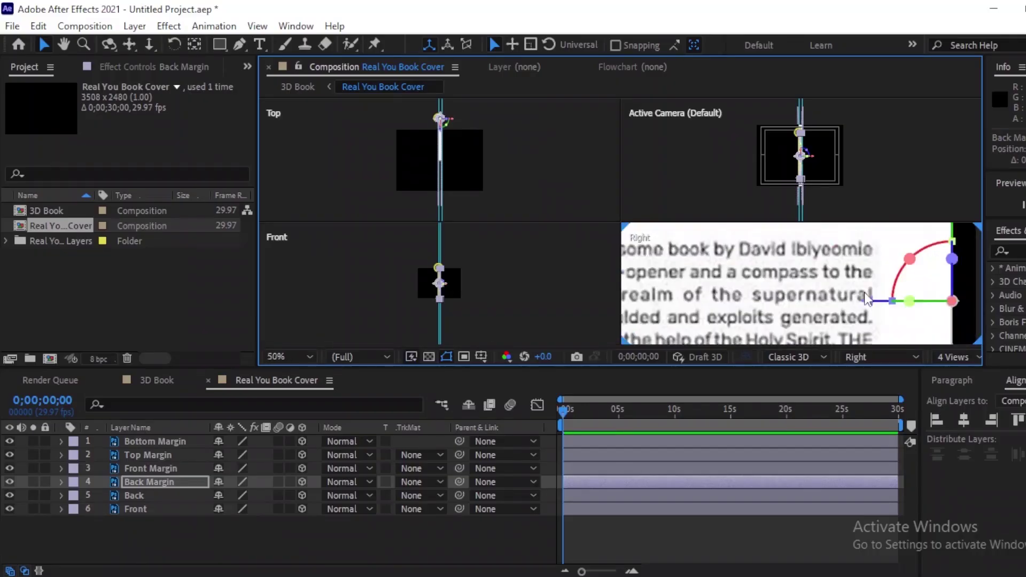
Deselect the Back Margin layer and return the composition viewer to 1 View.
left_click(676, 534)
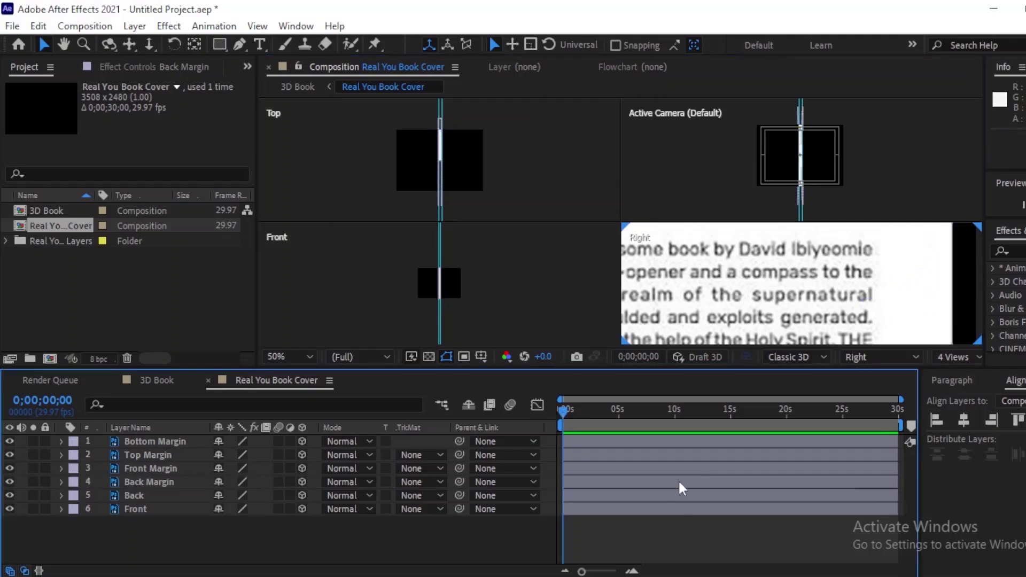
scroll(761, 305, "down", 4)
left_click(950, 355)
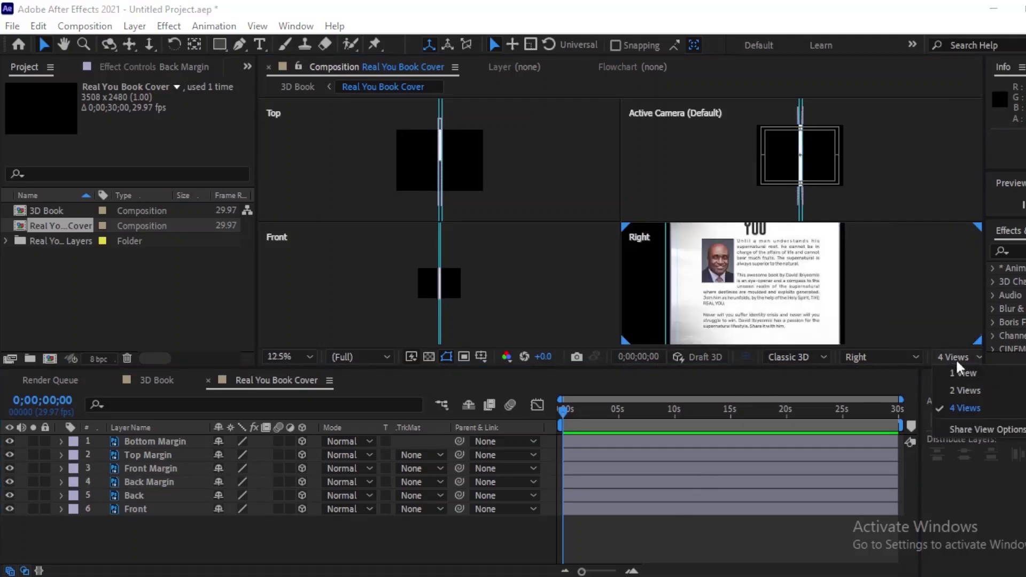
left_click(963, 370)
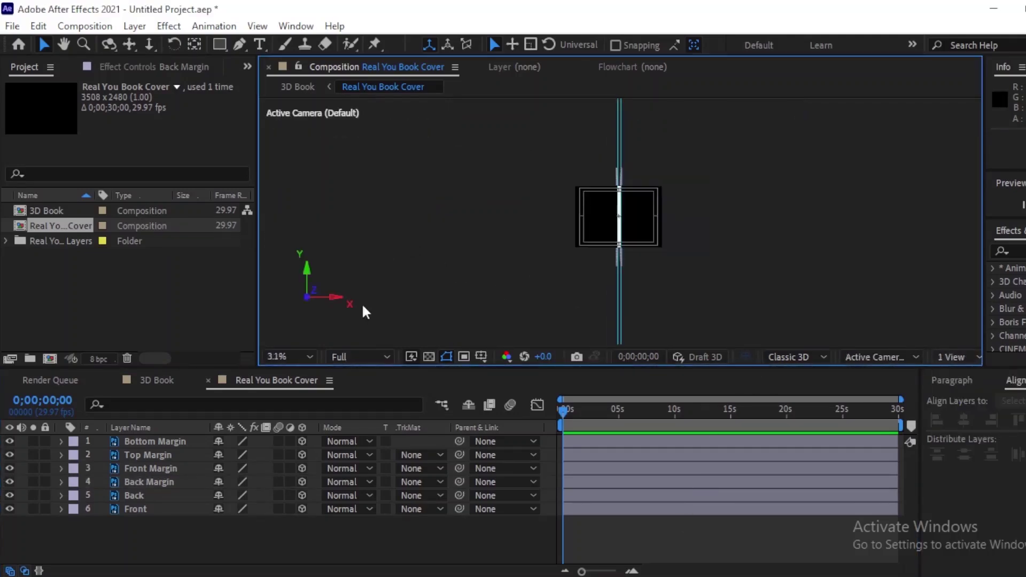
In the 3D Book composition, rotate the nested book about Y to inspect the repositioned margin and covers, and return Y Rotation to 0°.
left_click(157, 380)
left_click(552, 502)
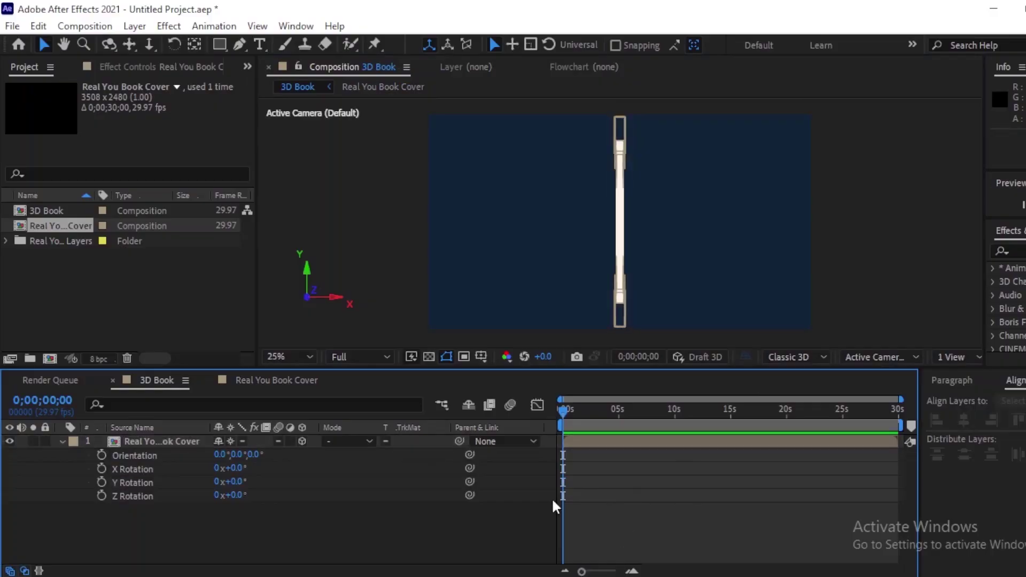
left_click(449, 353)
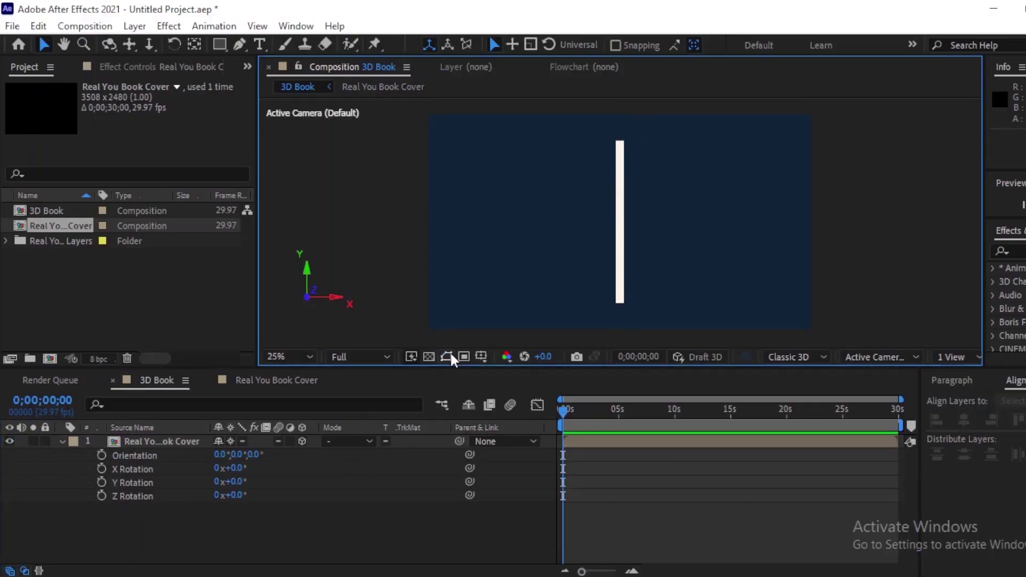
left_click_drag(237, 483, 415, 504)
left_click(235, 482)
type("0")
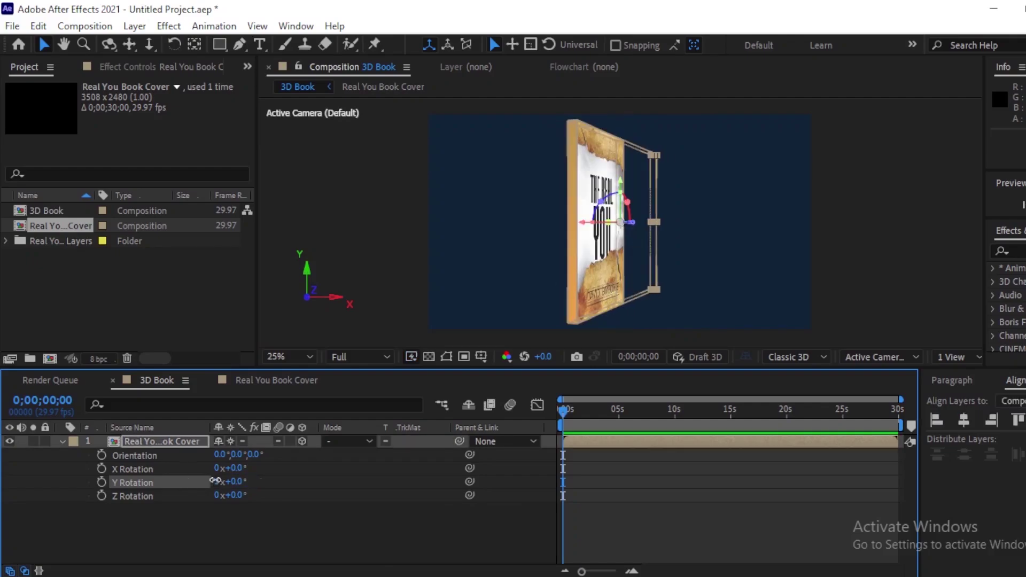
left_click(217, 482)
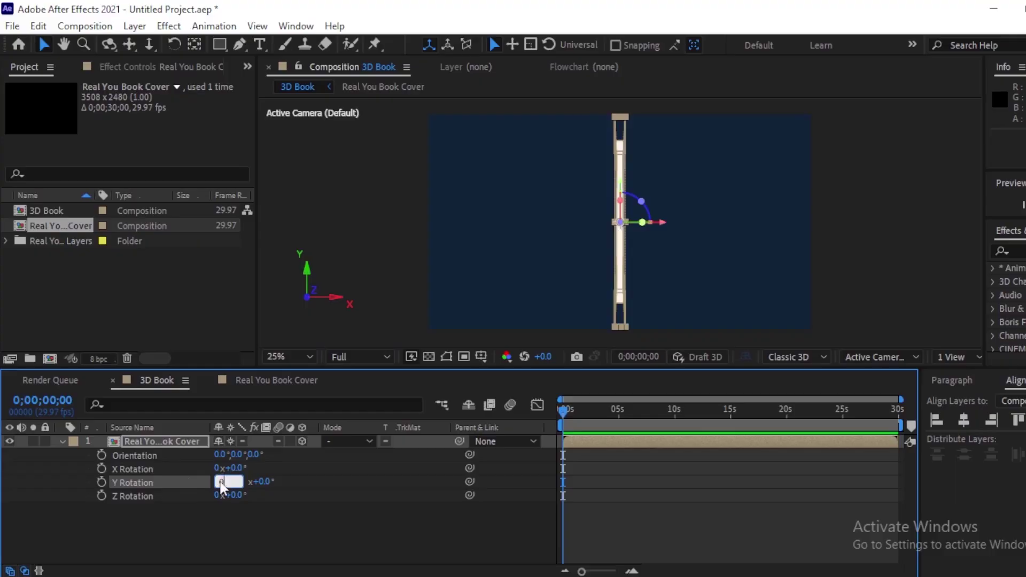
left_click(653, 527)
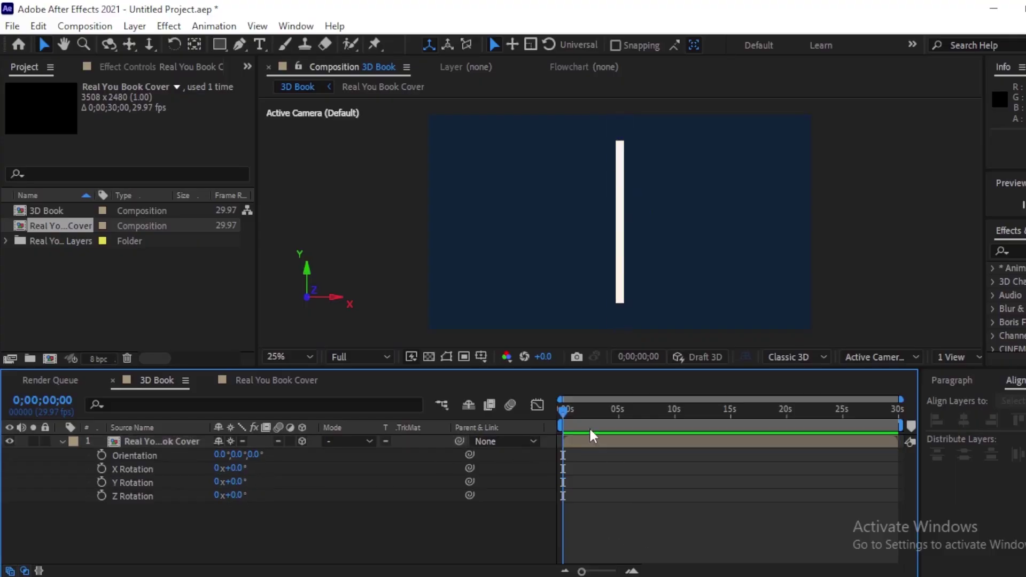
Try a Y Rotation of 90° on the nested book layer.
left_click(235, 482)
type("90")
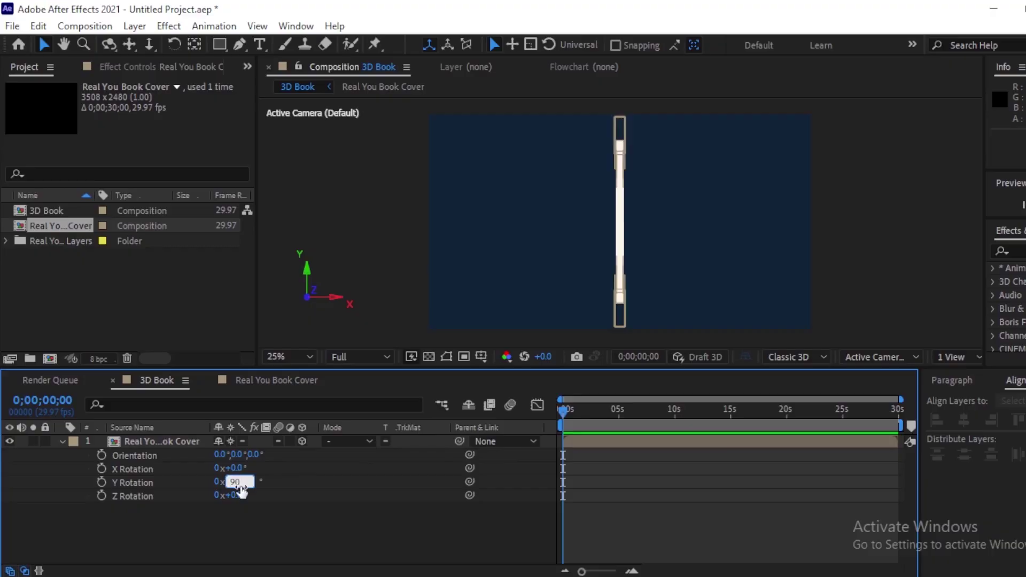
key("Return")
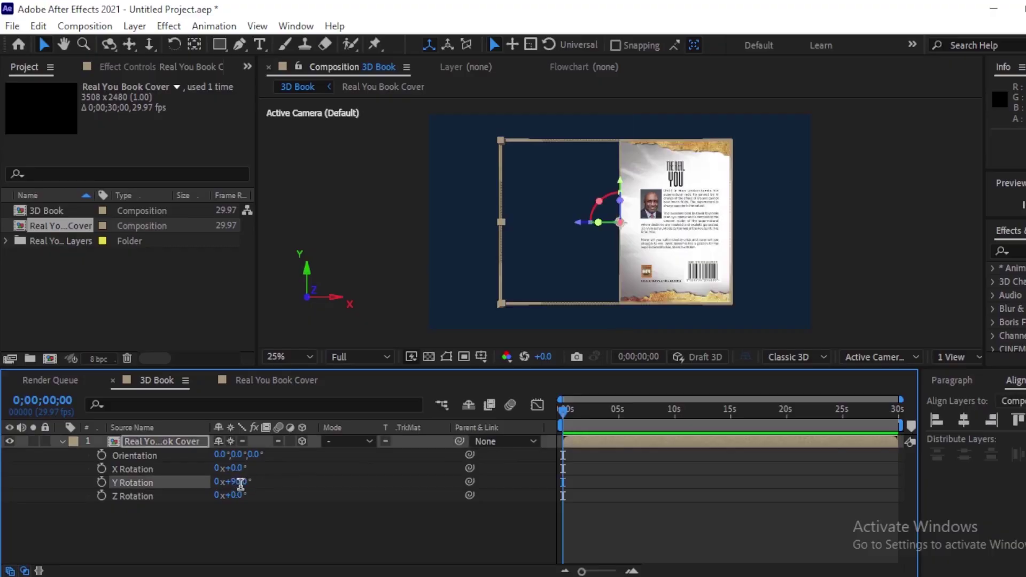
Set the nested book layer's Y Rotation to -90° to turn the front cover towards the camera.
left_click(237, 482)
type("-90")
key("Return")
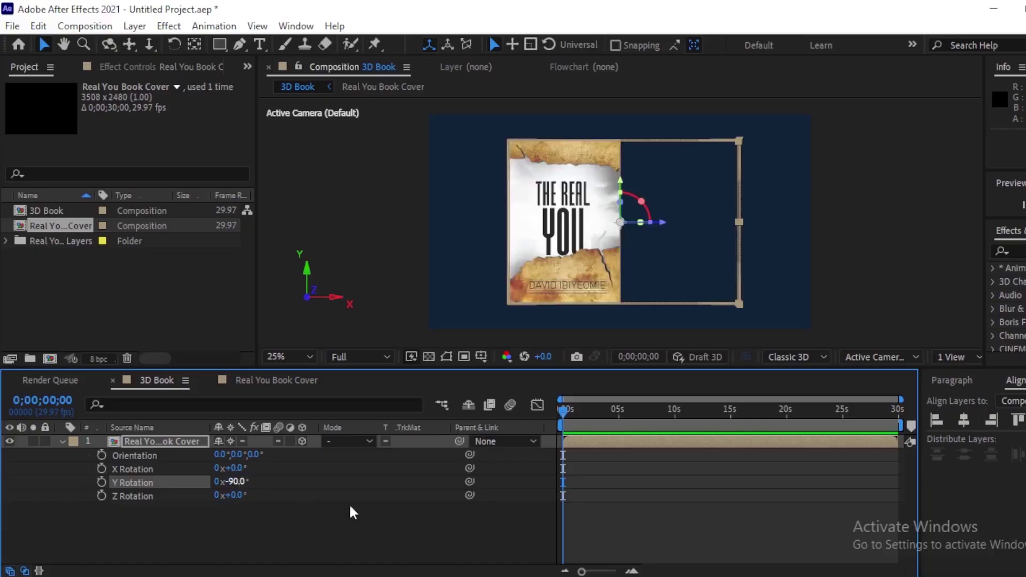
left_click(702, 527)
key("ctrl+z")
Move the nested book layer's anchor point along its Z axis from the cover's inner edge to the middle of the front cover.
scroll(610, 219, "up", 2)
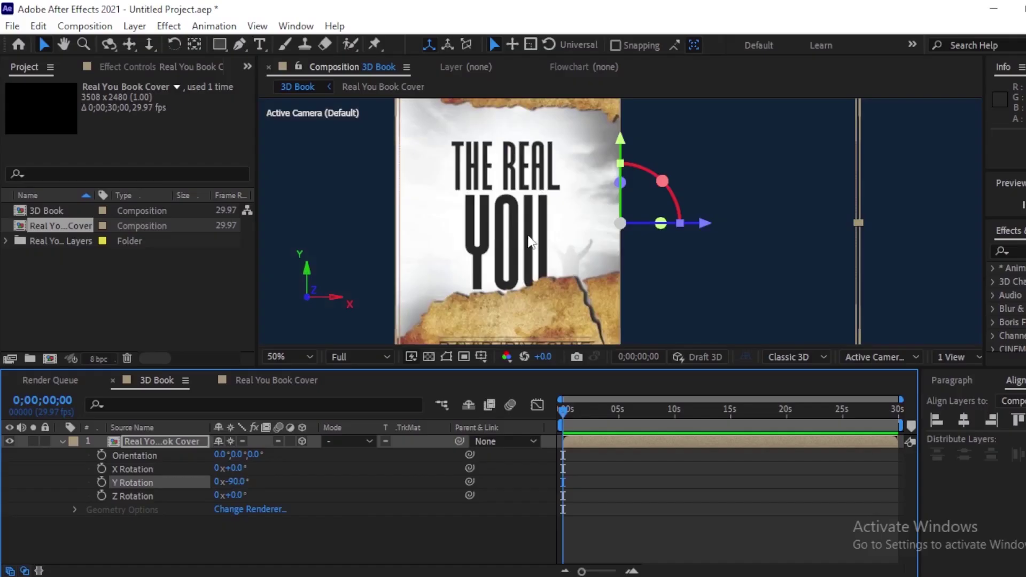
key("y")
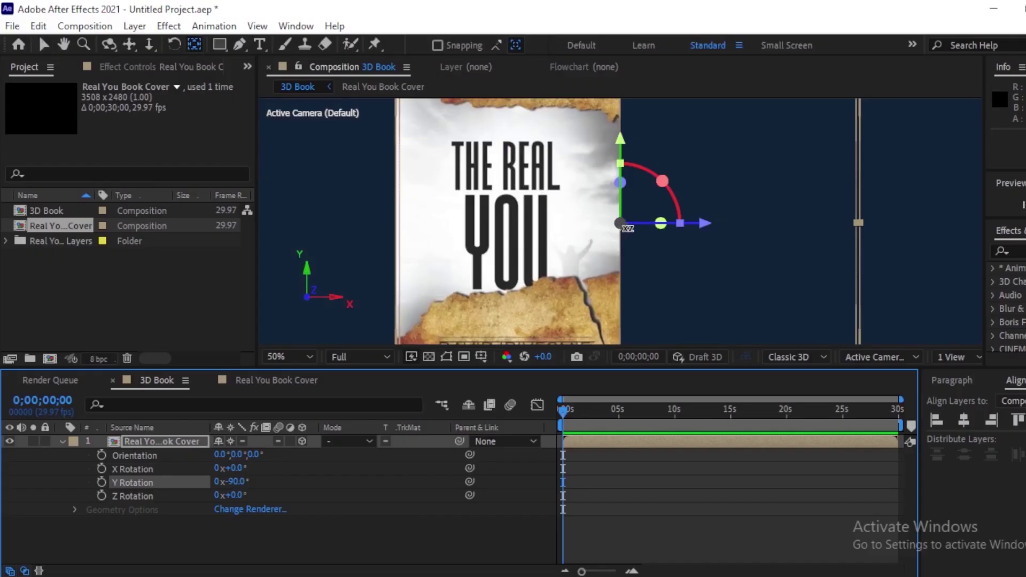
left_click(667, 249)
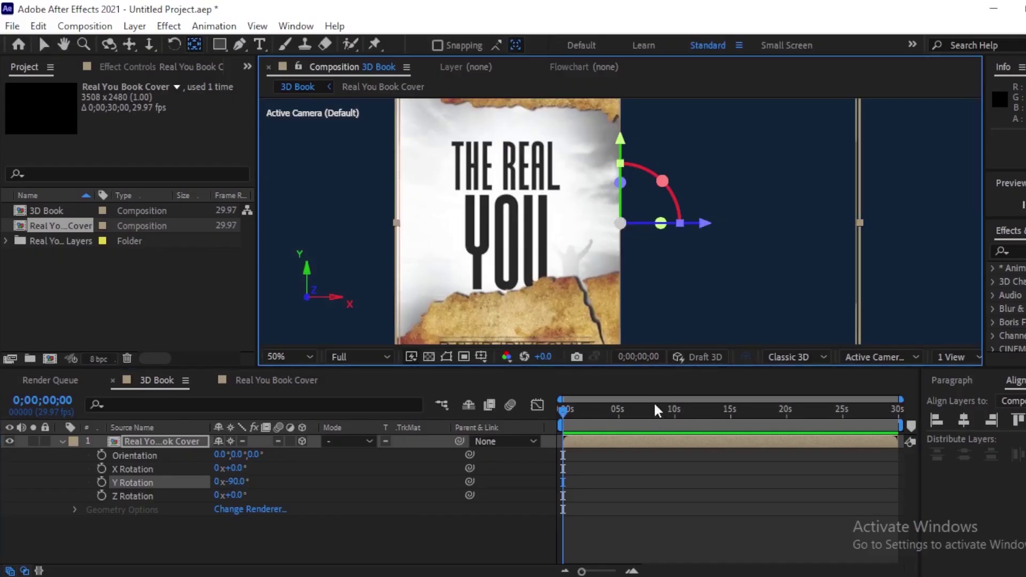
left_click(650, 443)
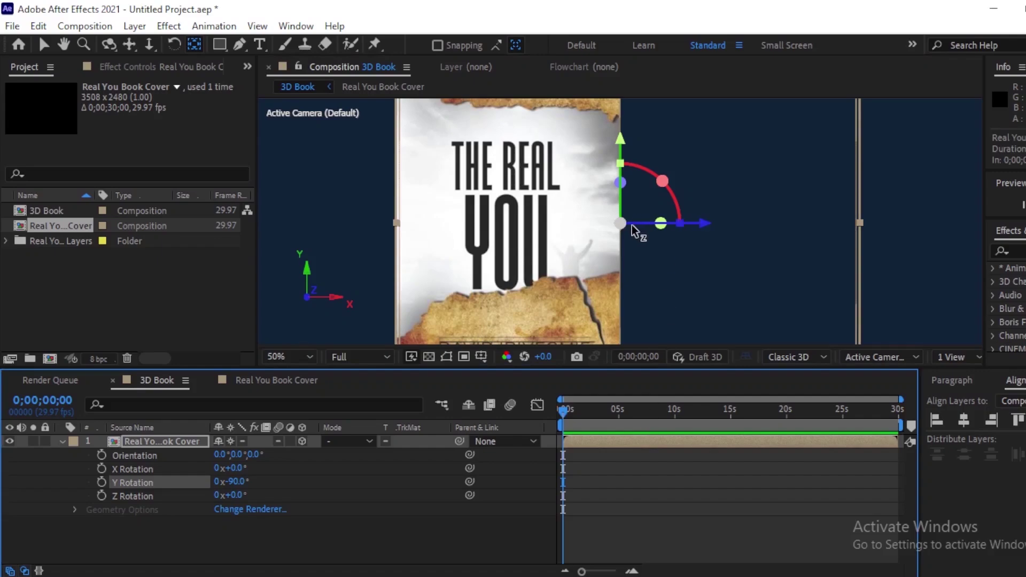
left_click_drag(637, 225, 303, 213)
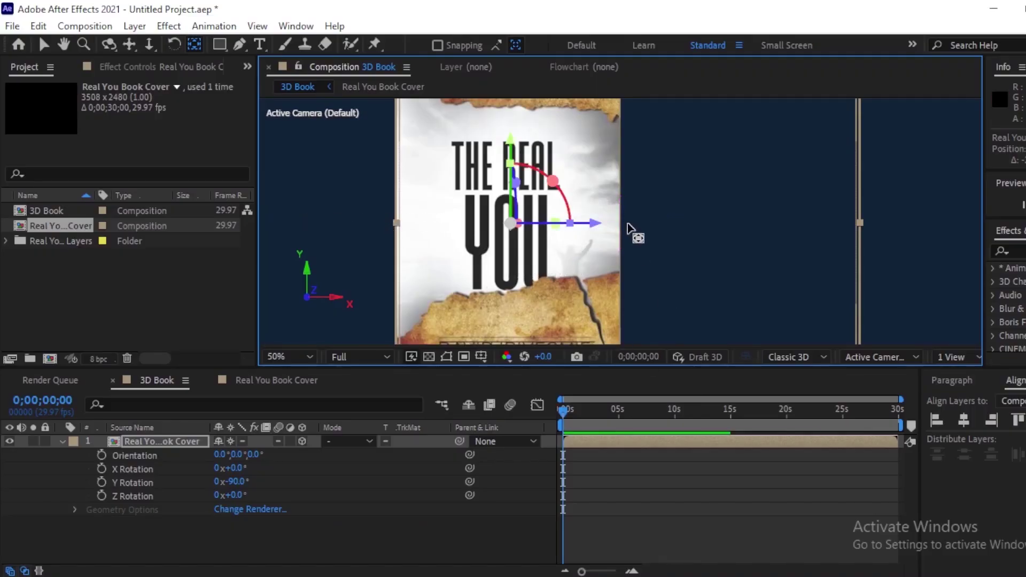
scroll(627, 223, "down", 2)
left_click(664, 473)
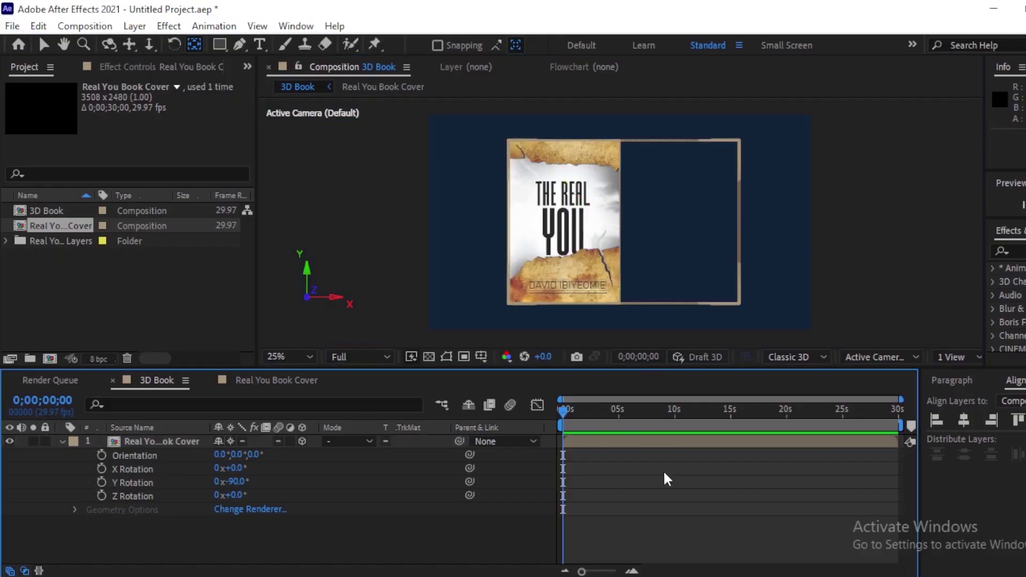
left_click(619, 440)
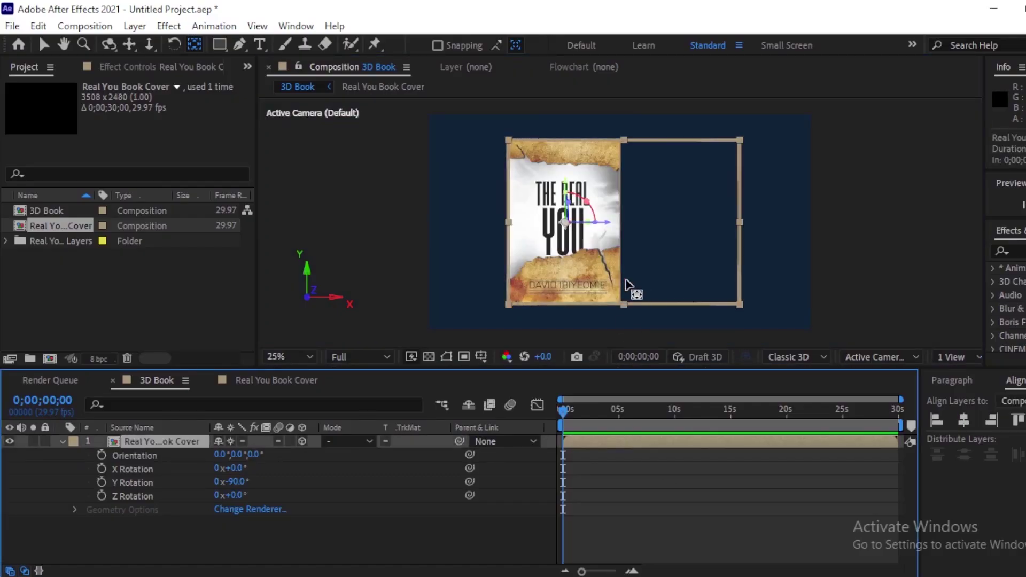
Move the nested book layer to an X position of about 992 and try to centre-align it horizontally in the composition.
key("p")
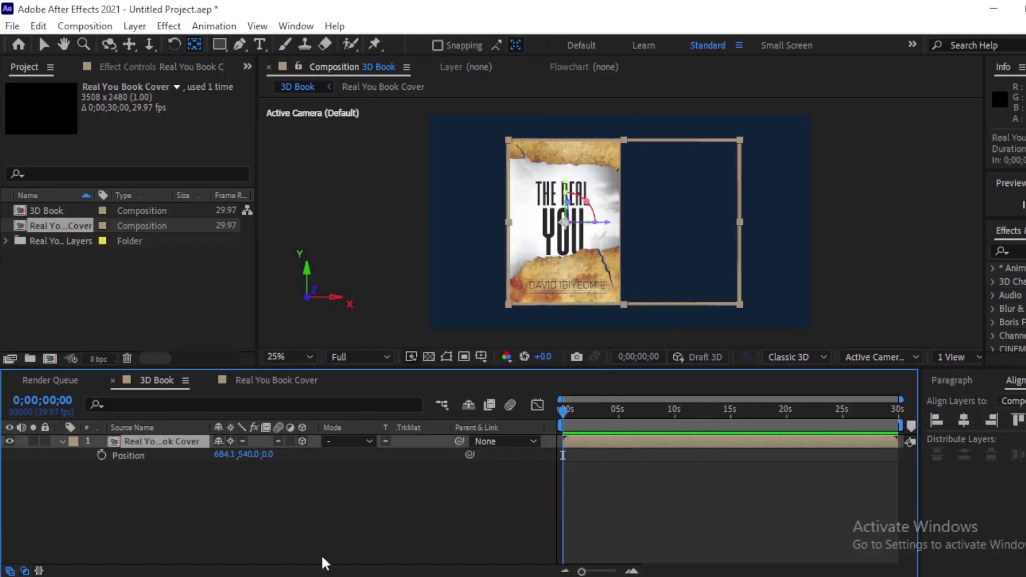
left_click_drag(220, 456, 451, 444)
left_click(967, 420)
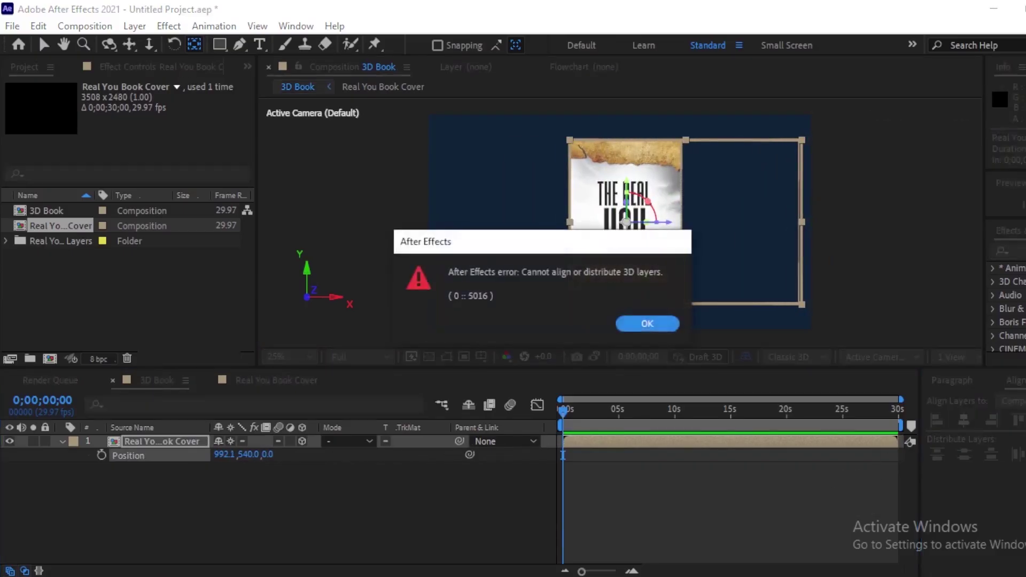
left_click(643, 322)
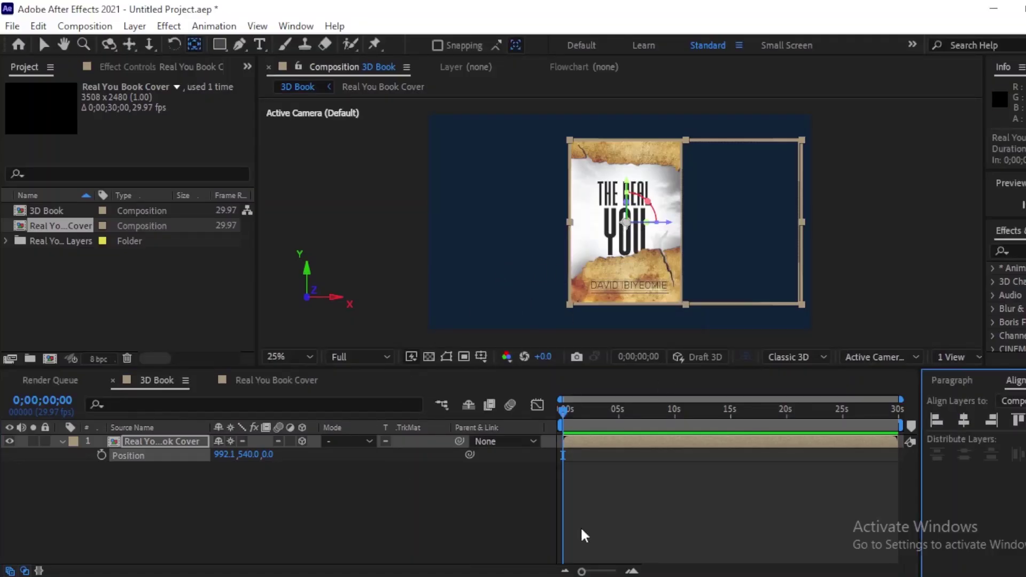
left_click(498, 477)
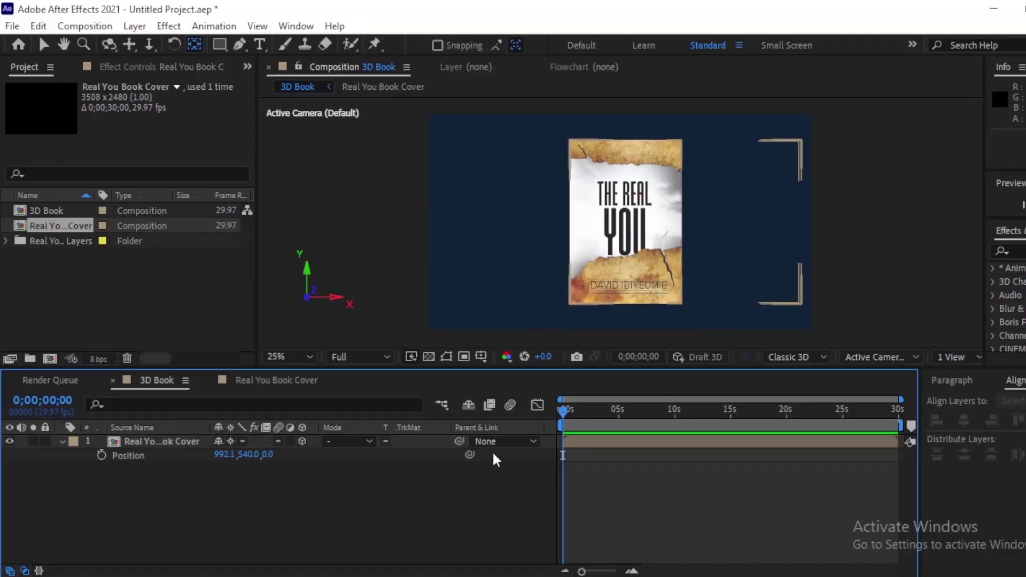
Start animating the nested book layer's Y Rotation with a keyframe at 0;00;00;00.
left_click(634, 441)
key("r")
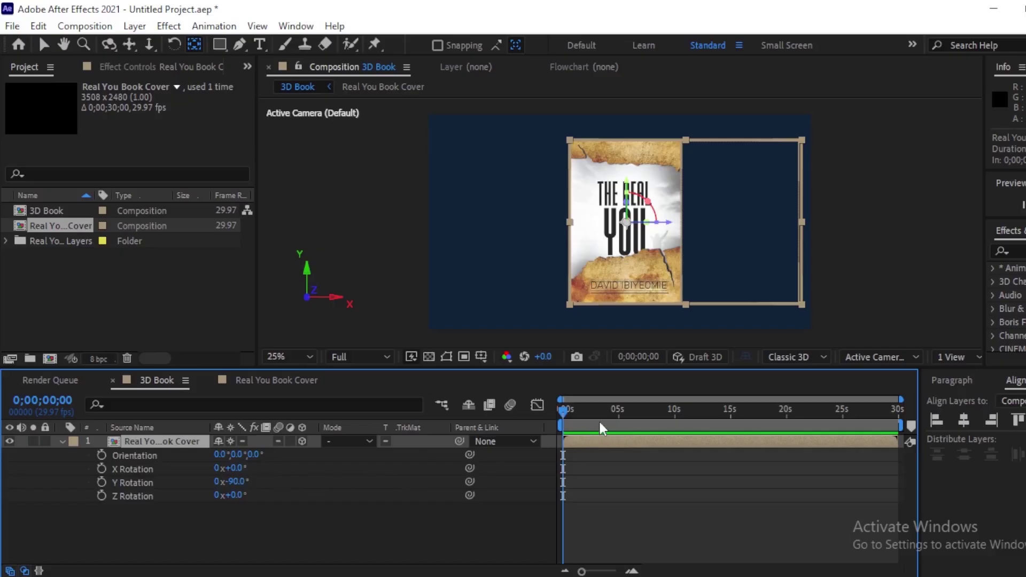
key("equal")
key("equal")
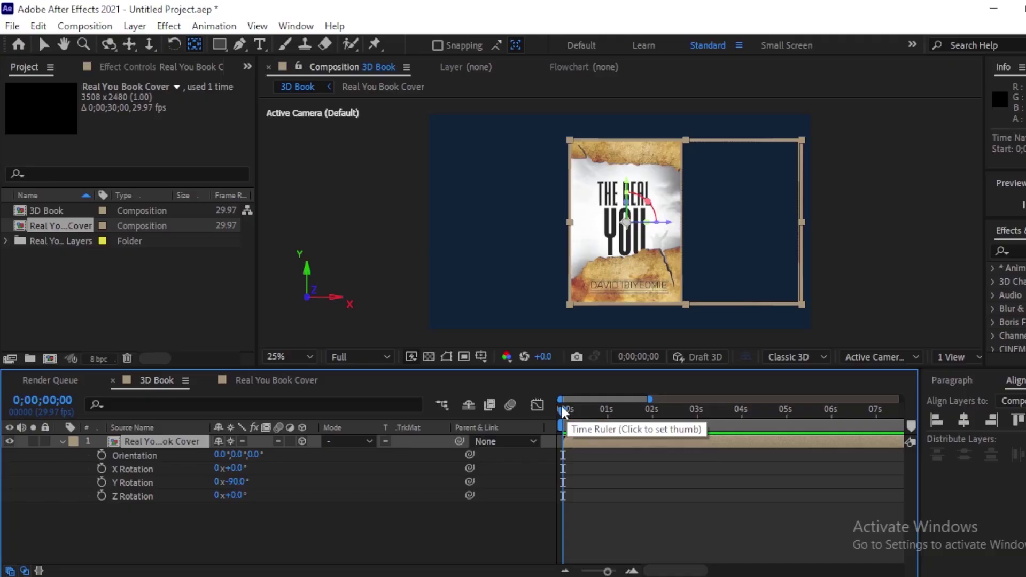
left_click_drag(562, 406, 351, 476)
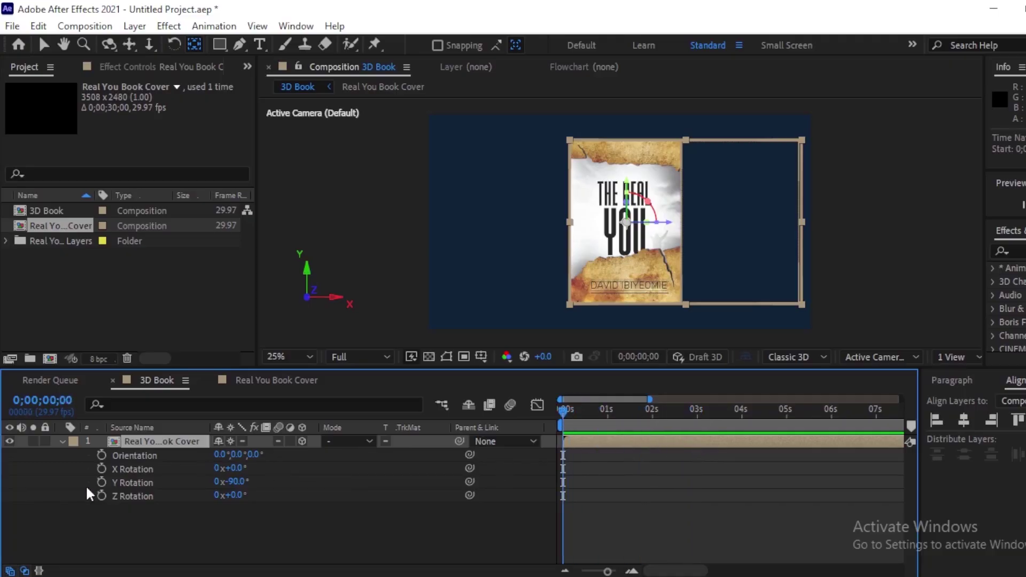
left_click(101, 482)
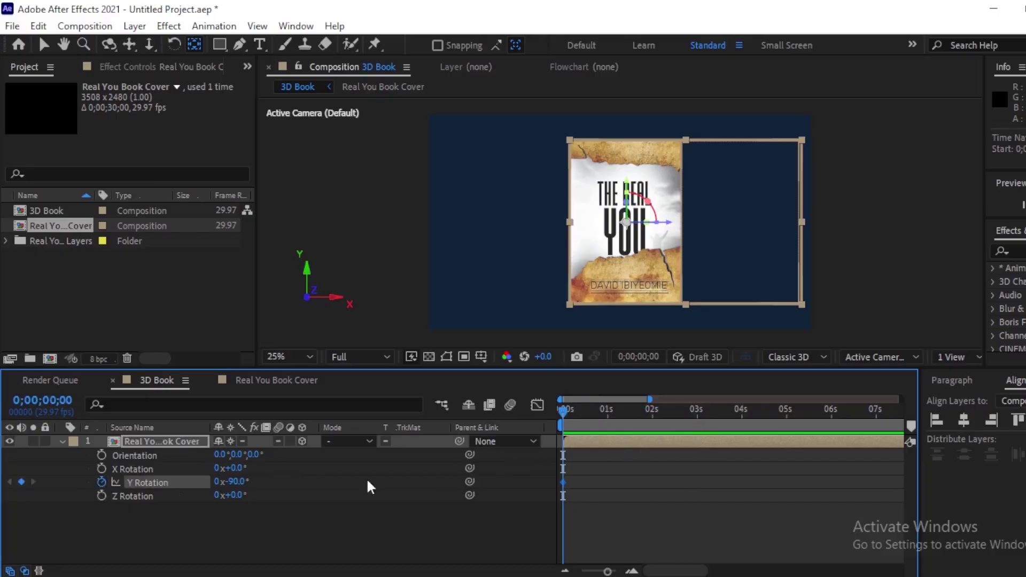
At 0;00;03;00, set the nested book layer's Y Rotation to 2 full revolutions, keeping the degree part as is.
left_click_drag(575, 418, 697, 432)
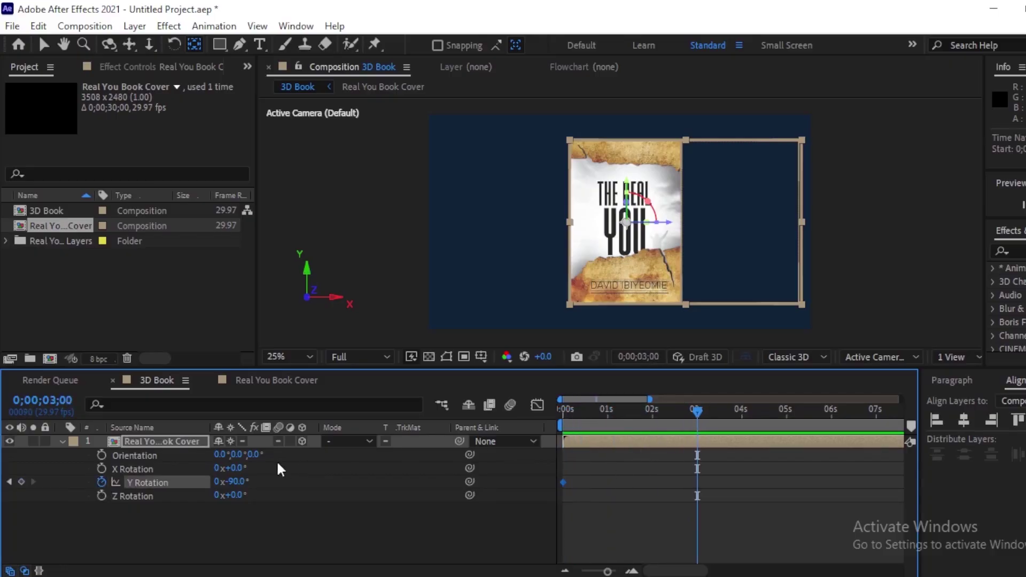
left_click(218, 481)
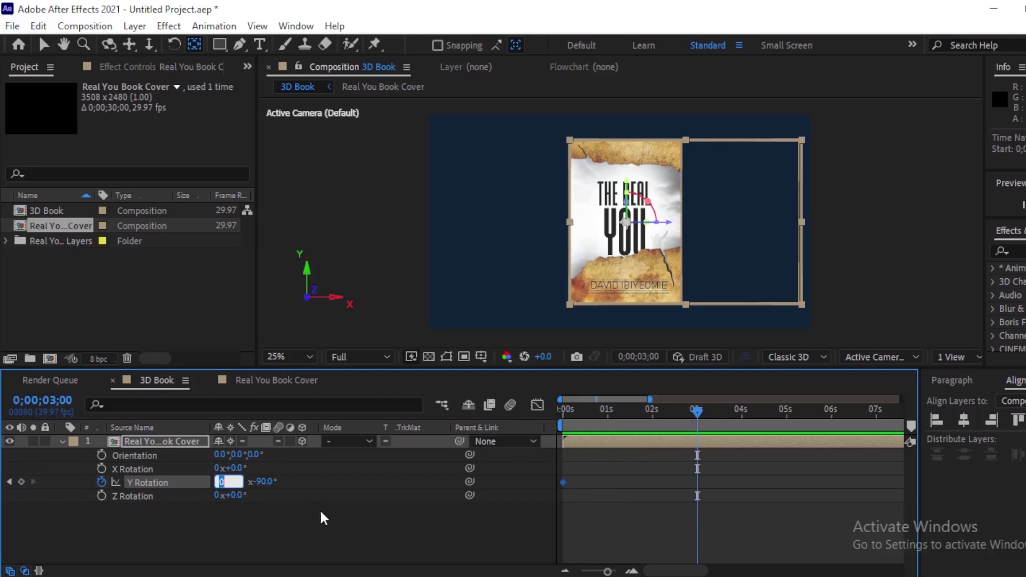
type("2")
key("Return")
Play the 3D Book composition from the start to preview the rotating book.
left_click_drag(697, 415, 514, 441)
left_click(666, 508)
key("space")
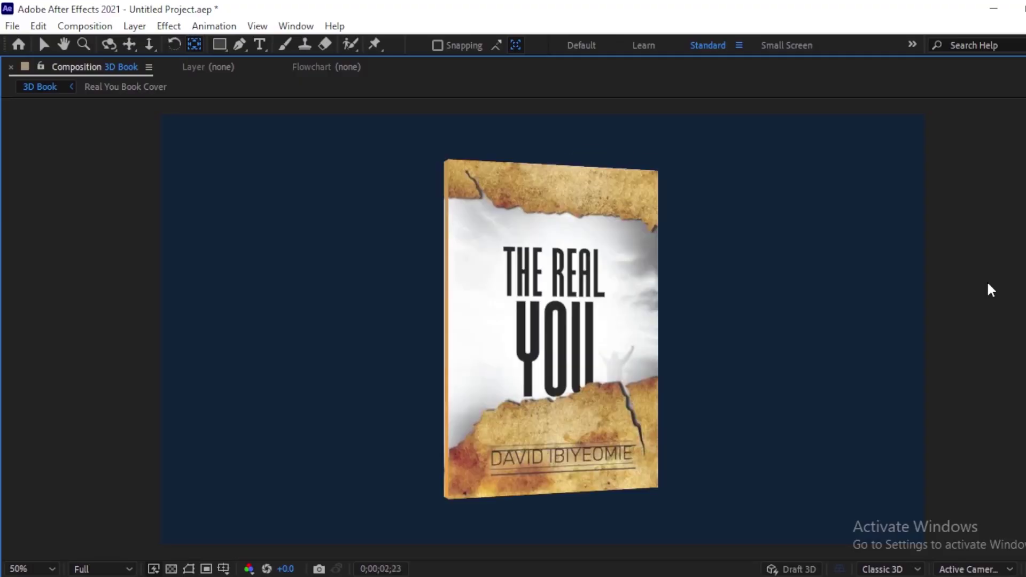
key("space")
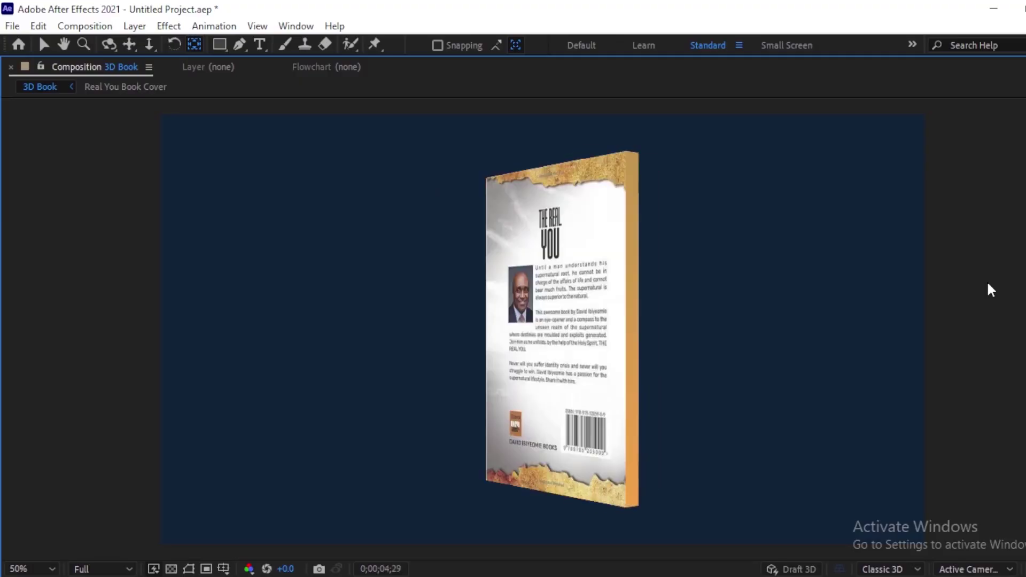